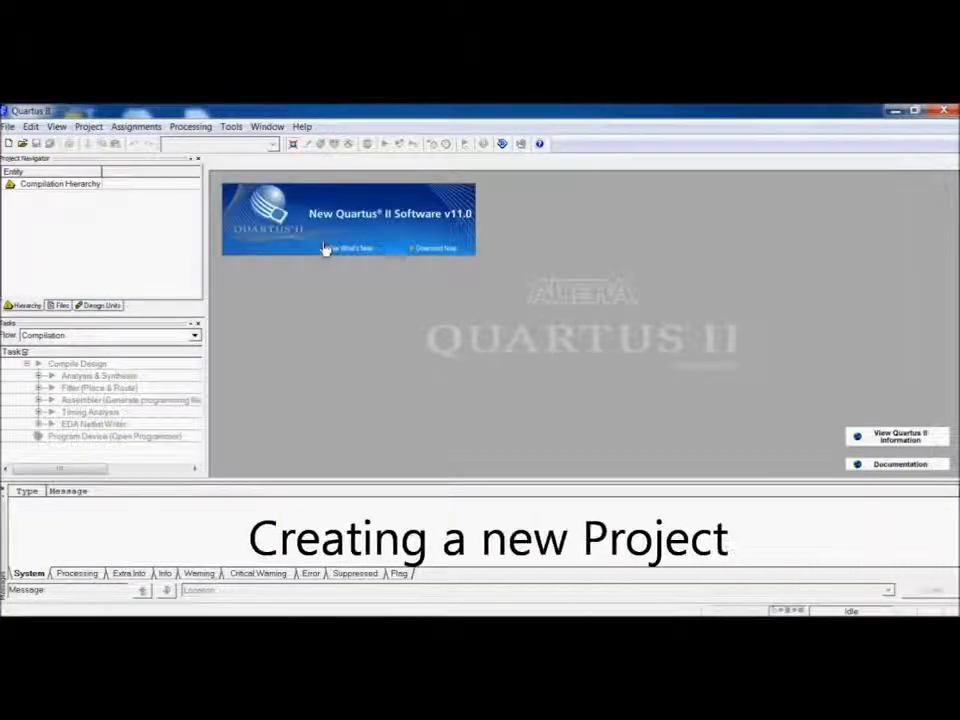
Start the New Project Wizard and move past its introduction page.
left_click(7, 126)
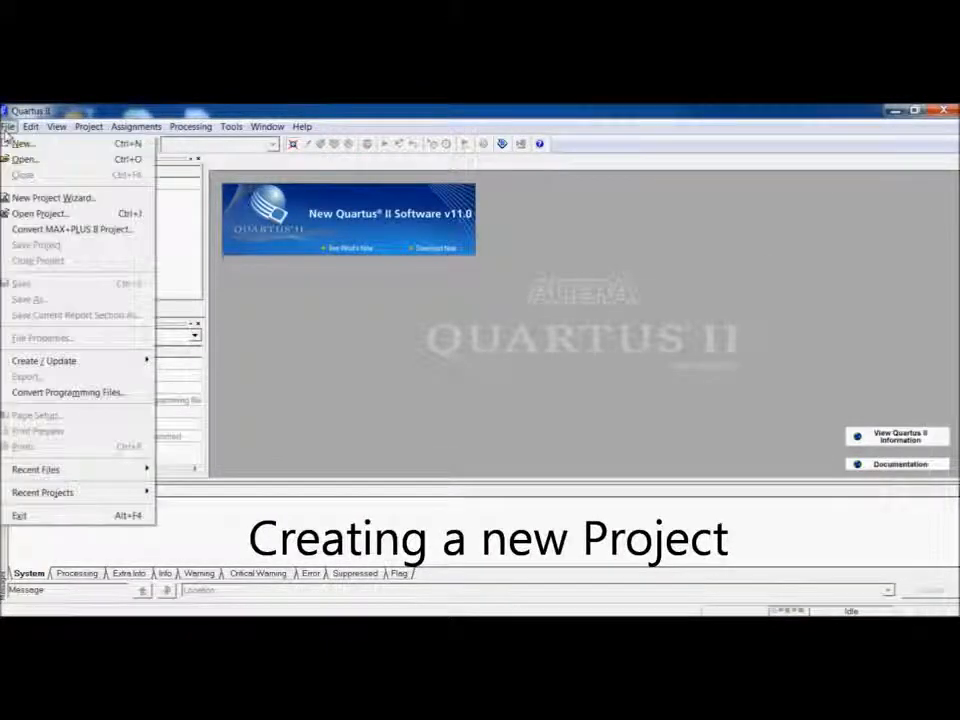
left_click(112, 198)
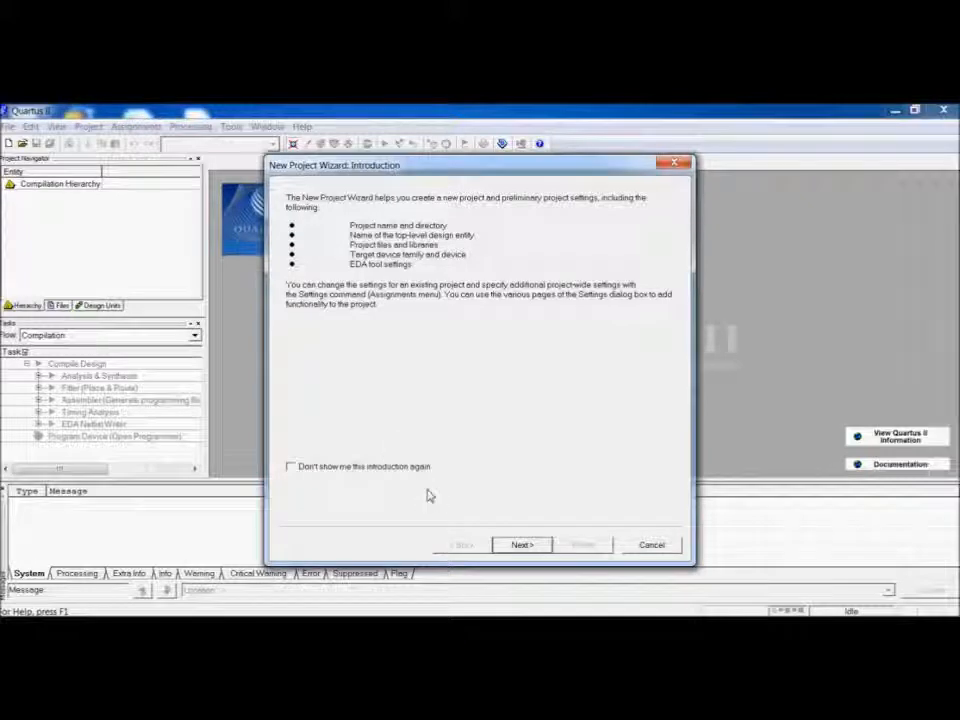
left_click(518, 545)
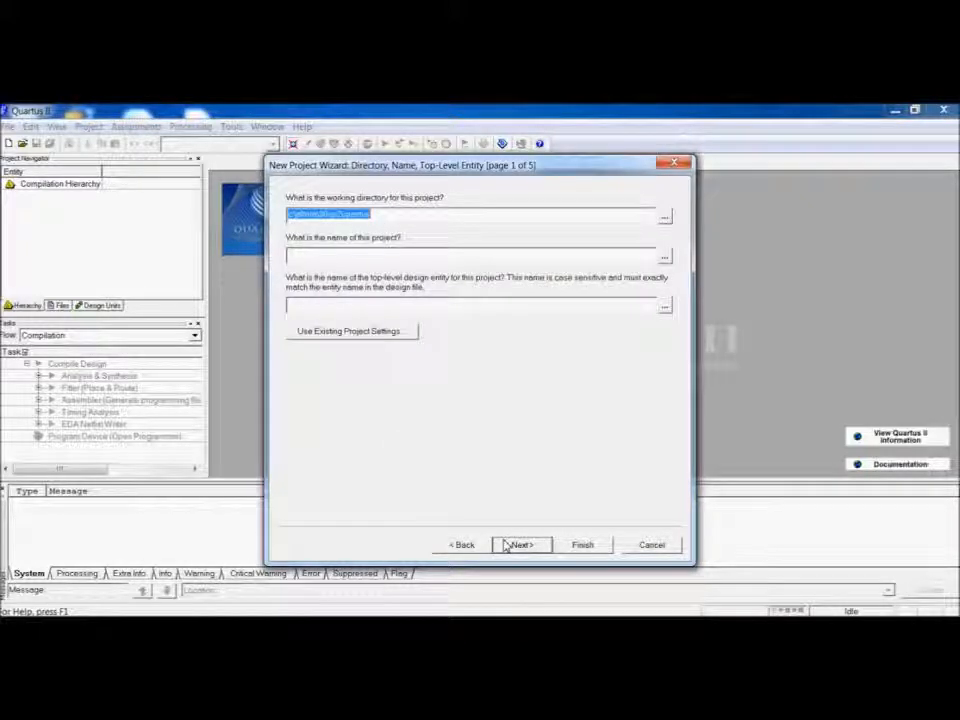
Set the project's working directory to C:\DLabs by browsing to that folder.
left_click(664, 218)
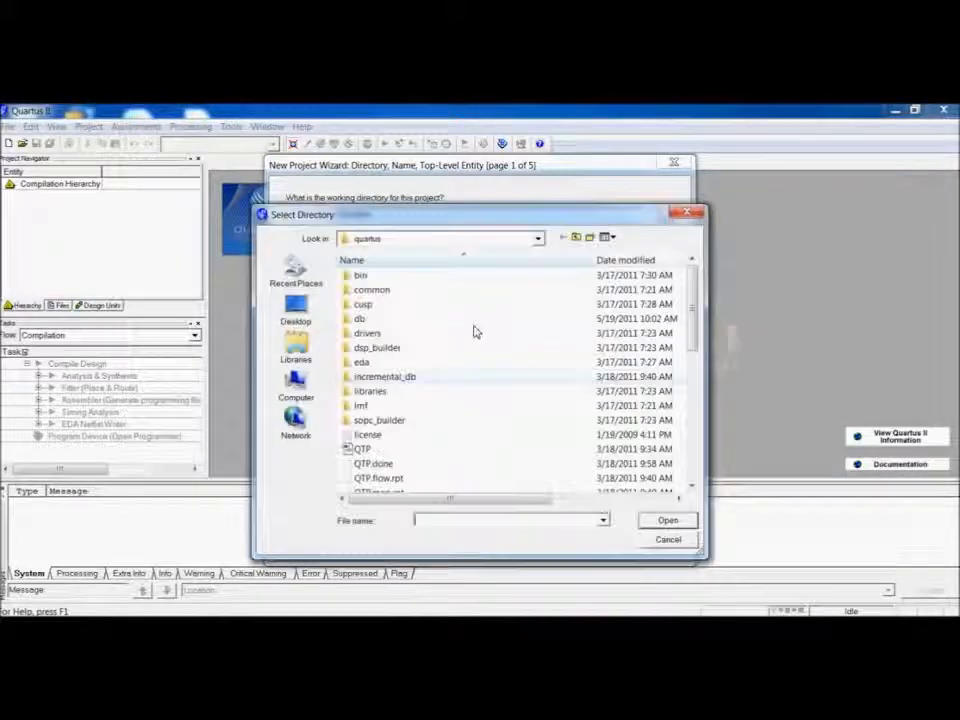
left_click(297, 382)
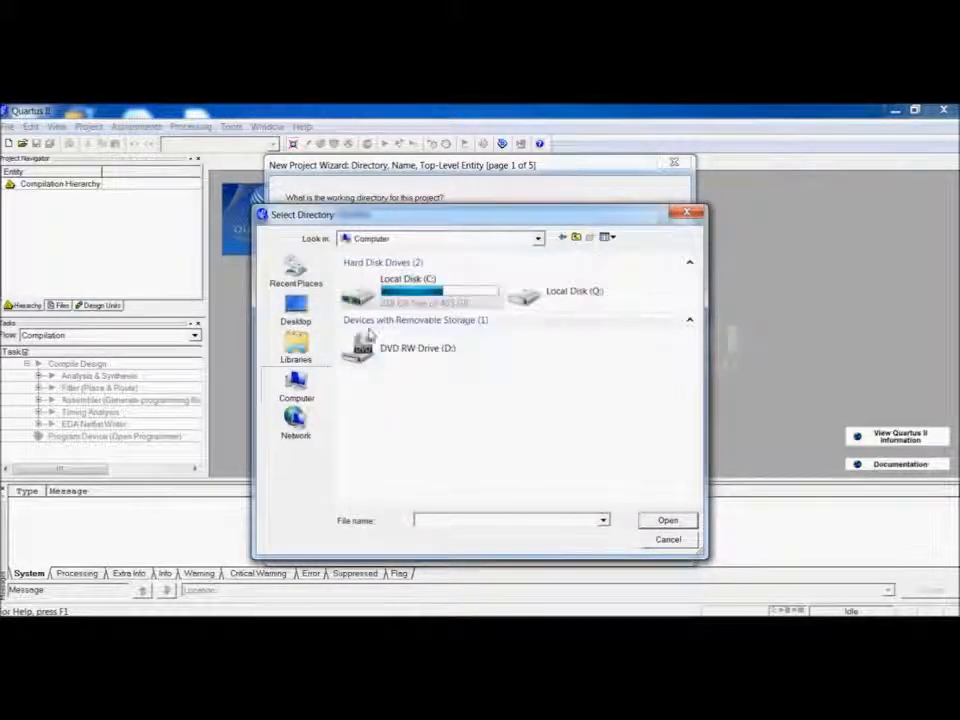
double_click(401, 300)
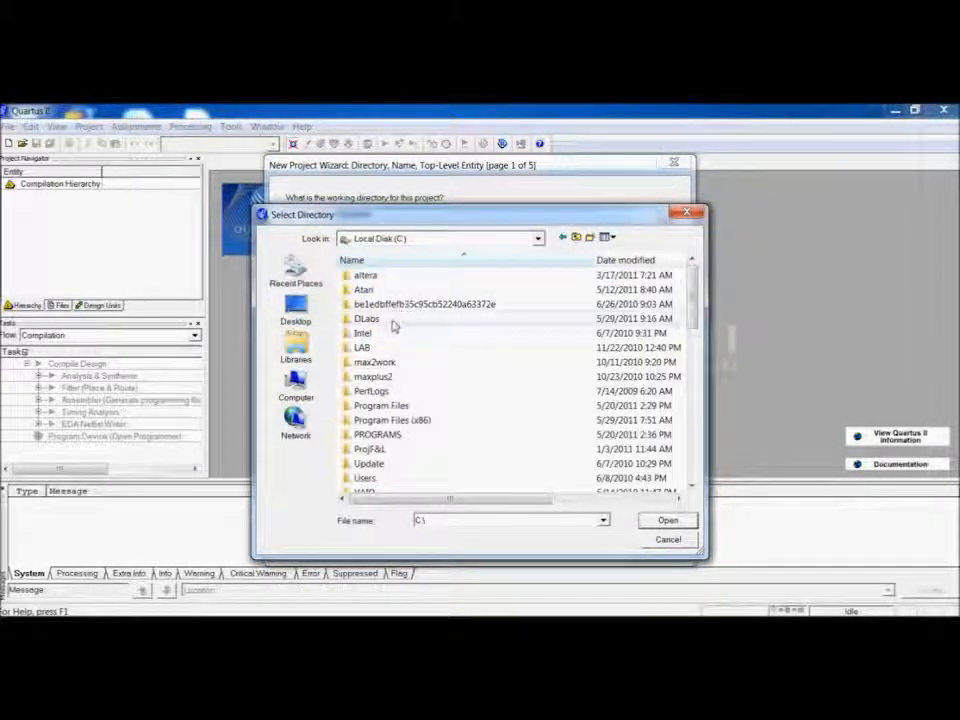
double_click(393, 322)
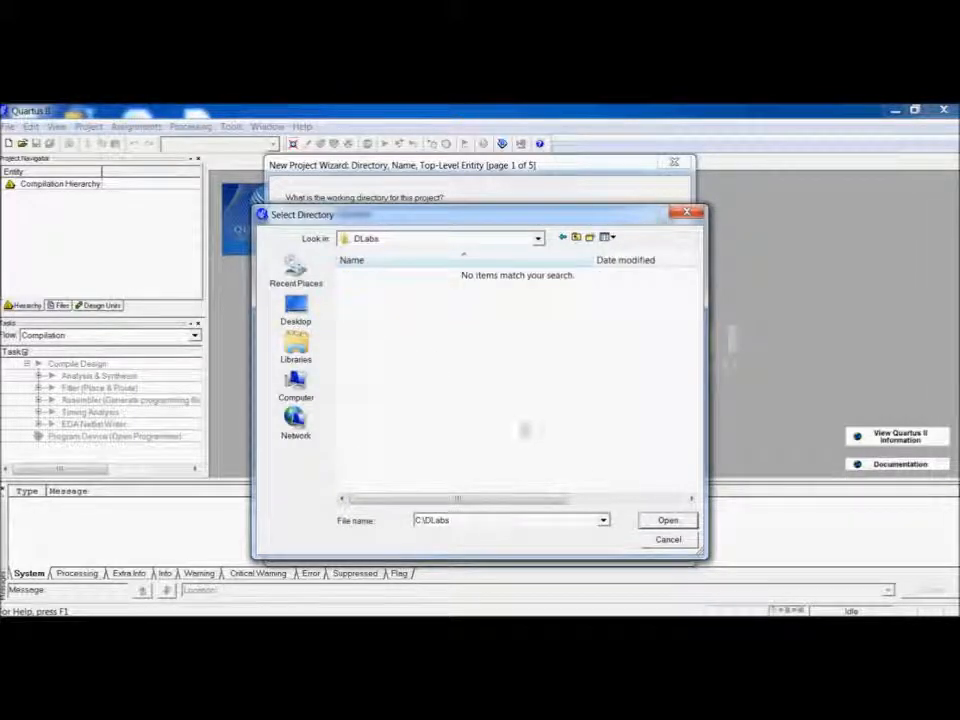
left_click(645, 527)
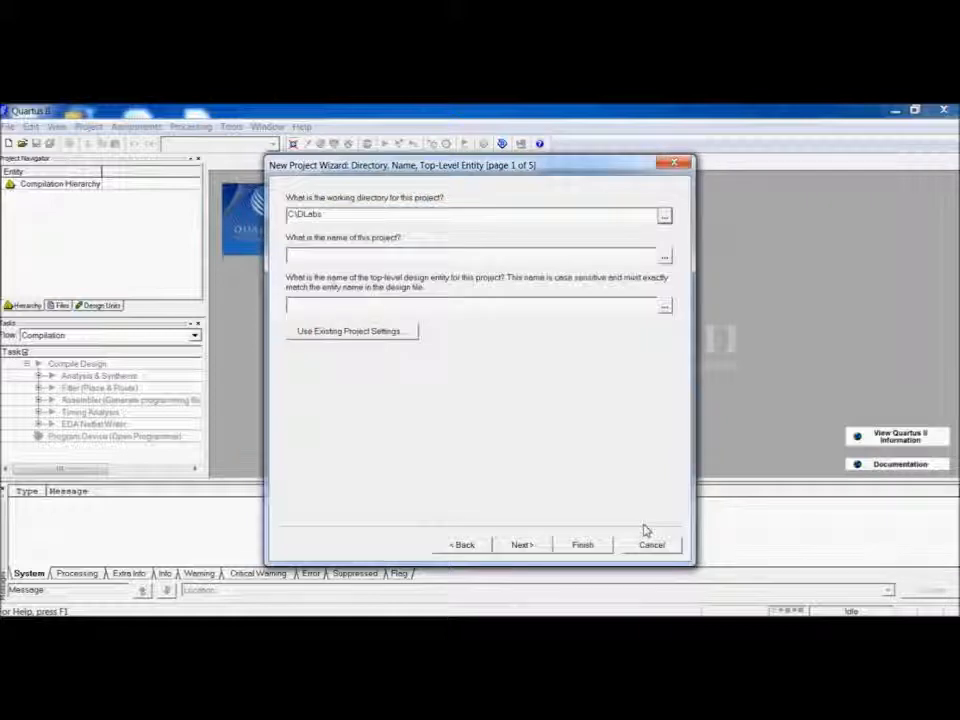
Name the project and top-level entity FullAdder, then continue past the add-files page without adding files.
left_click(571, 261)
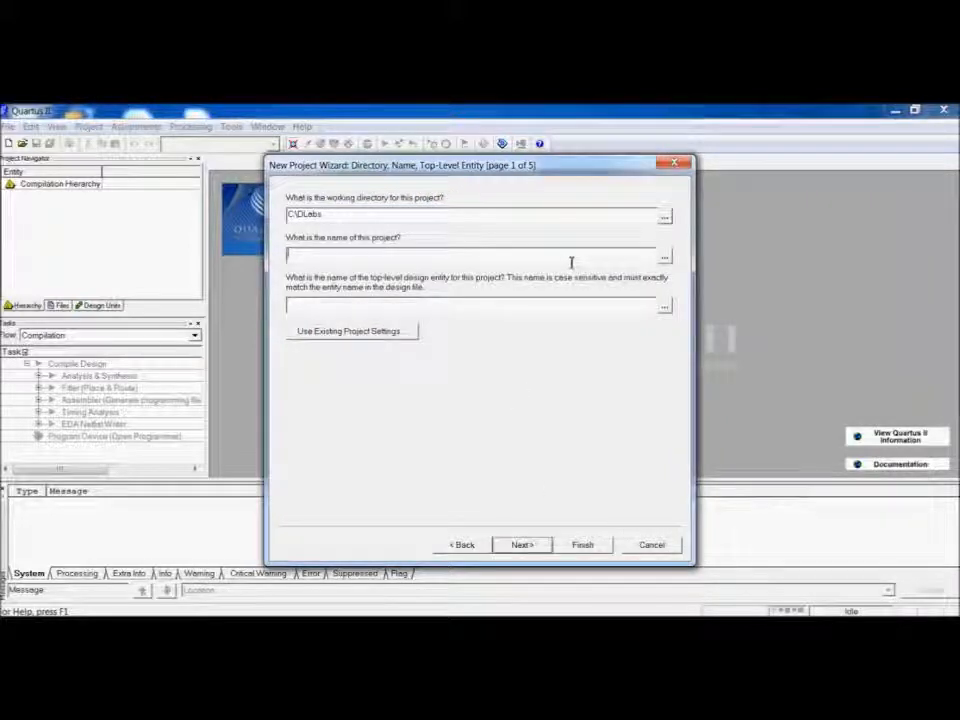
type("Fil")
type("l")
type("Adder")
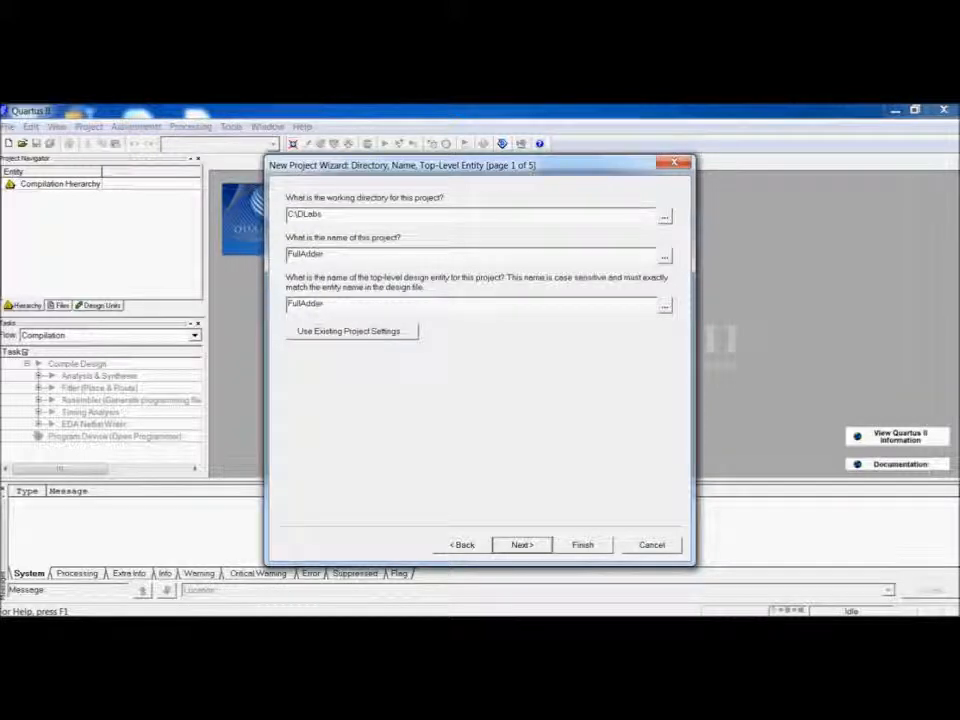
left_click(528, 547)
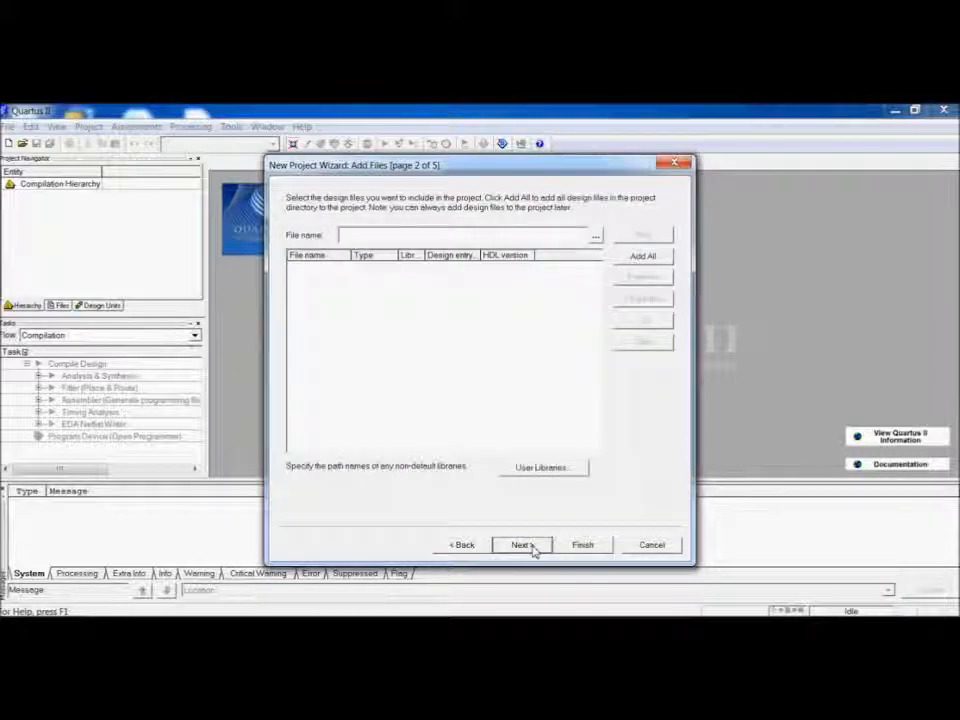
left_click(531, 547)
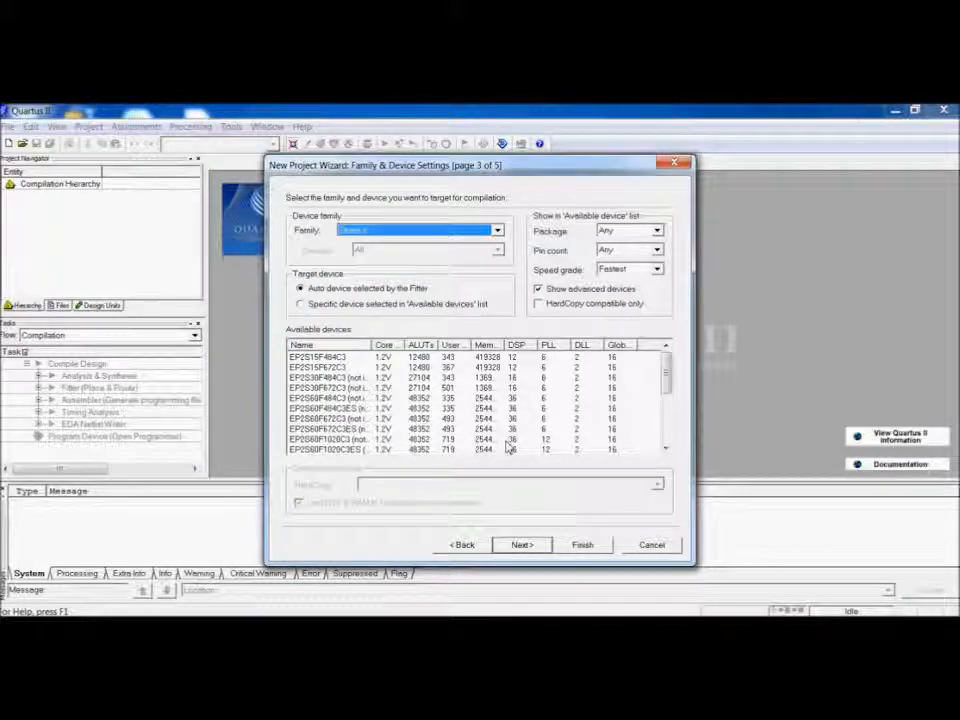
Choose the FLEX10K device family and select the specific device EPF10K70RC240-4.
left_click(497, 231)
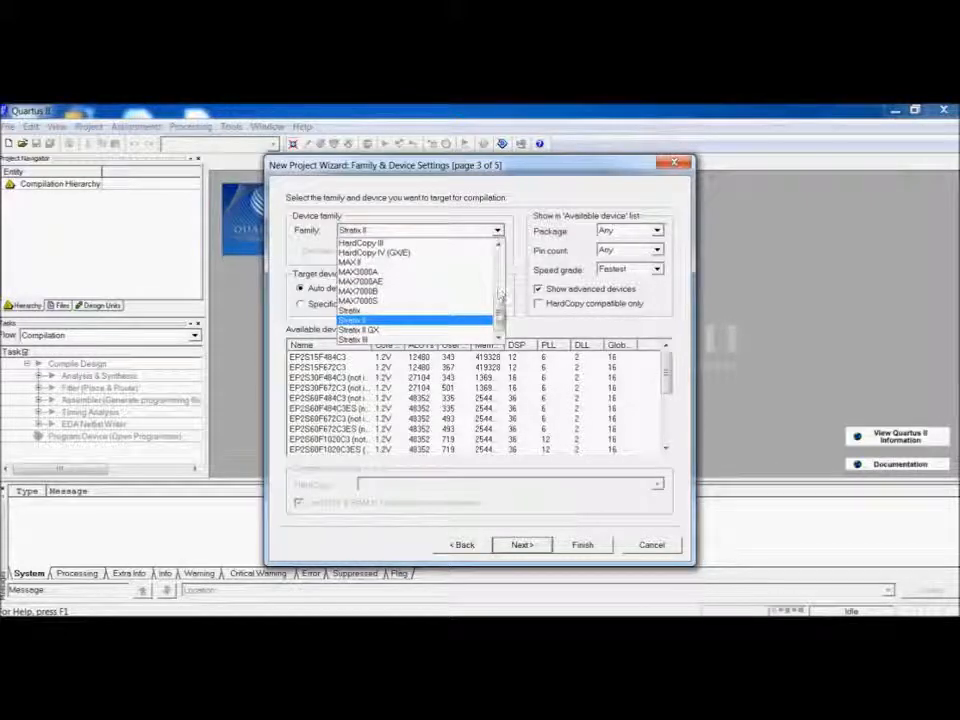
scroll(500, 293, "up", 5)
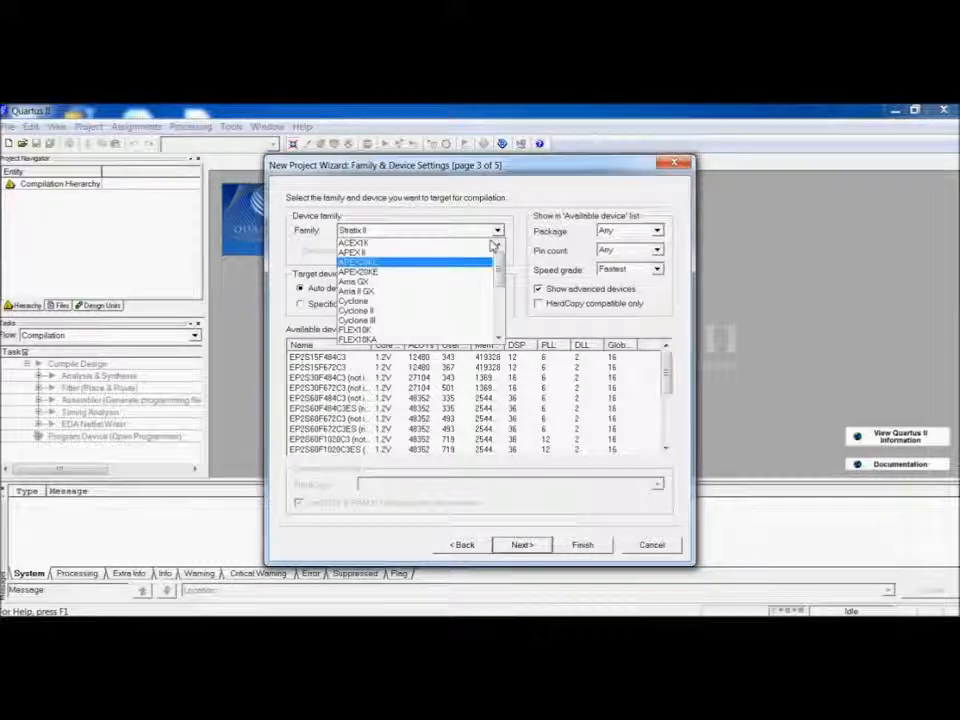
left_click(432, 330)
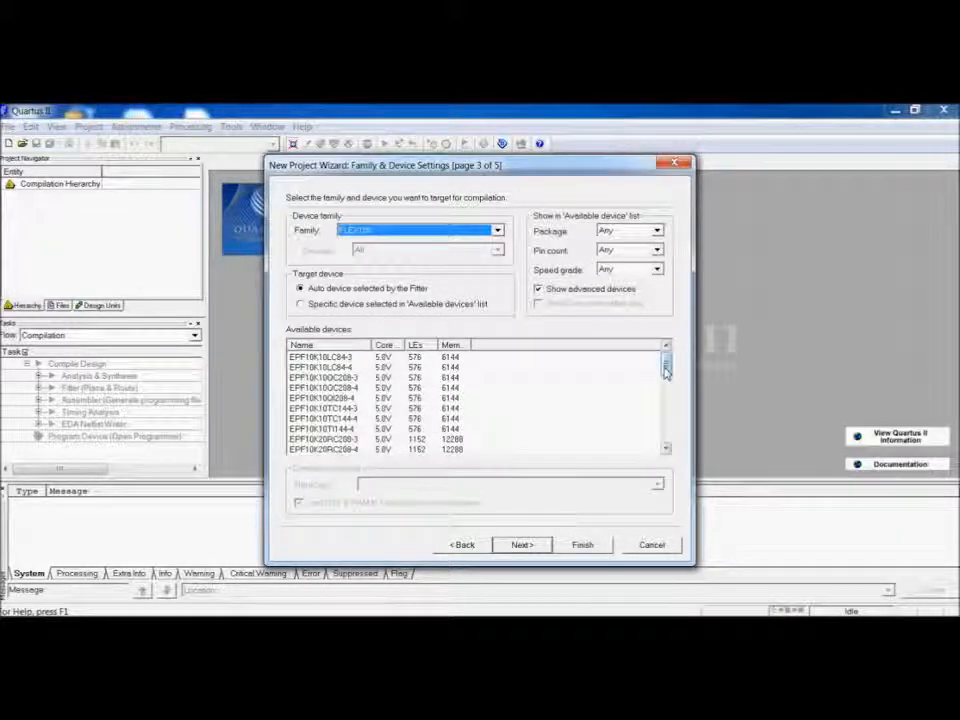
left_click_drag(666, 370, 669, 440)
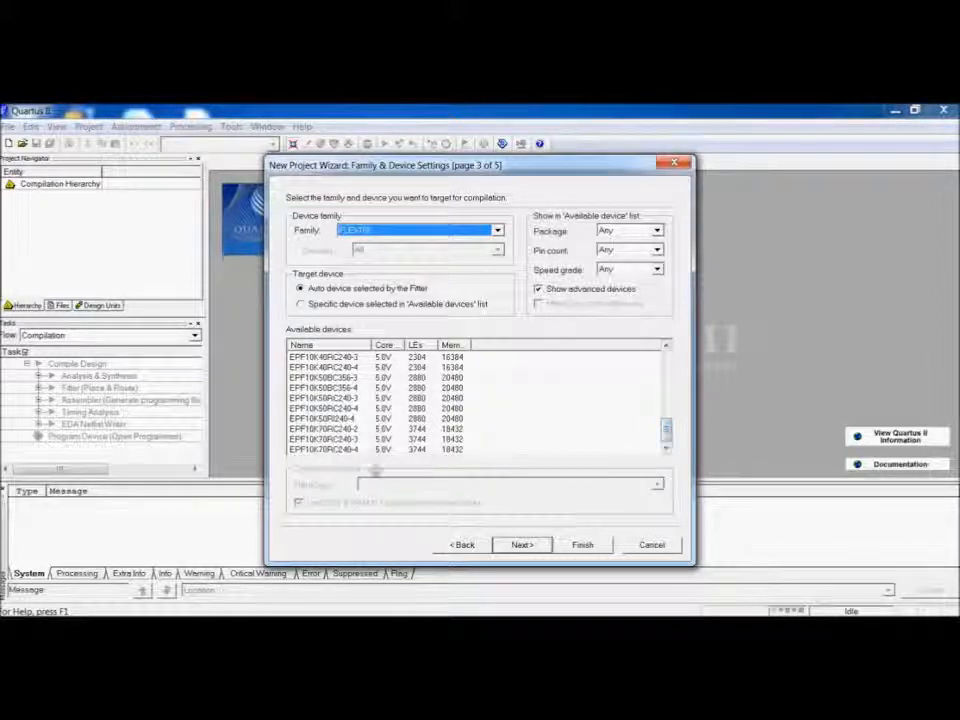
left_click(351, 451)
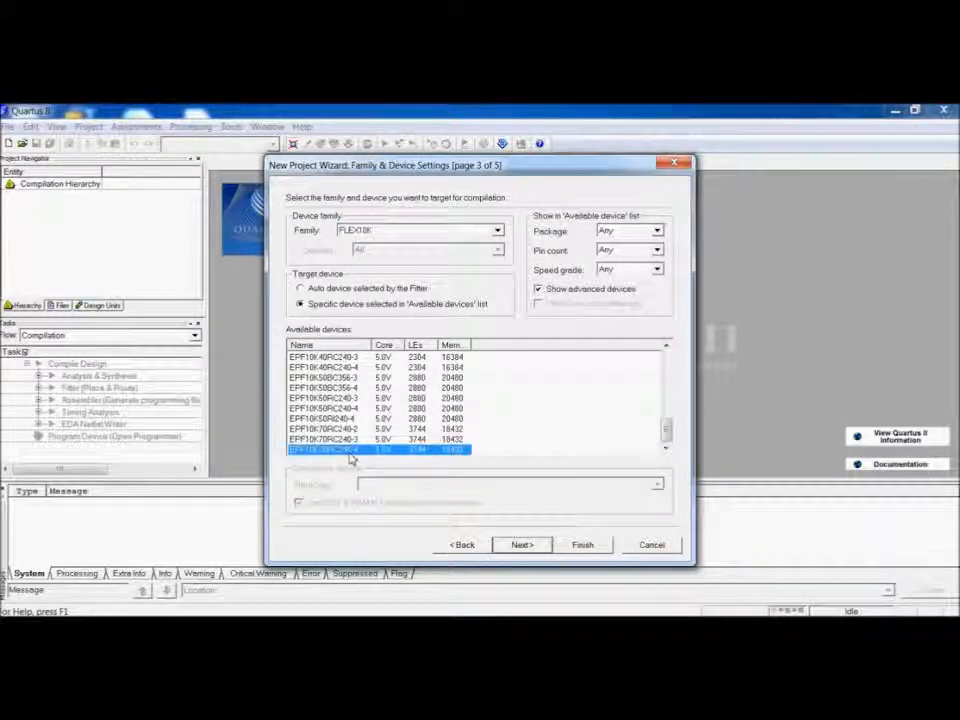
Skip the EDA tool settings and finish creating the project.
left_click(522, 545)
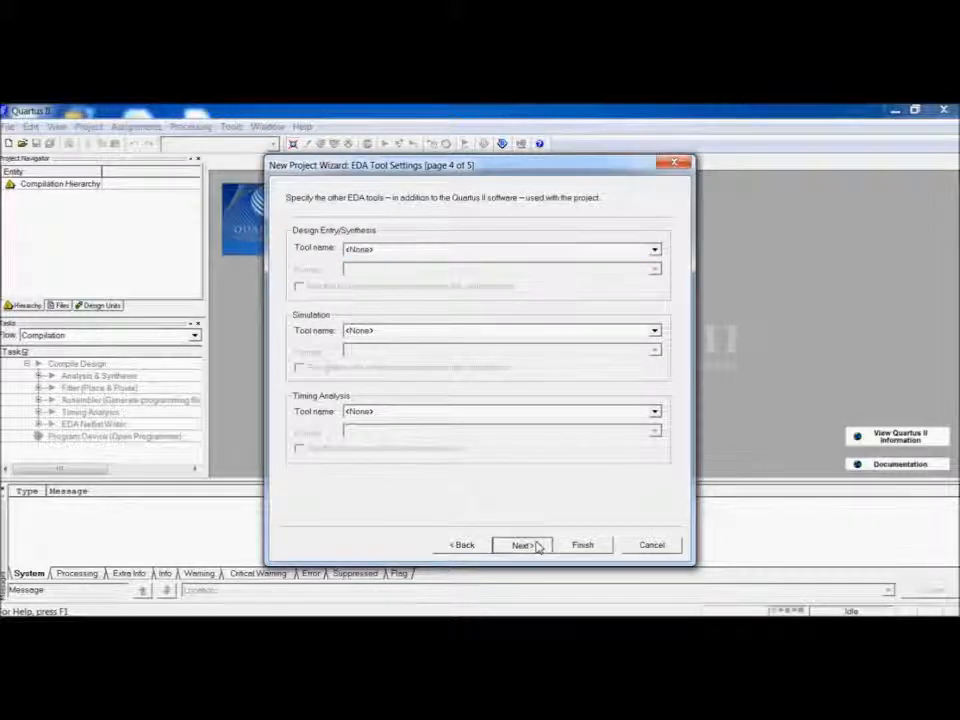
left_click(522, 545)
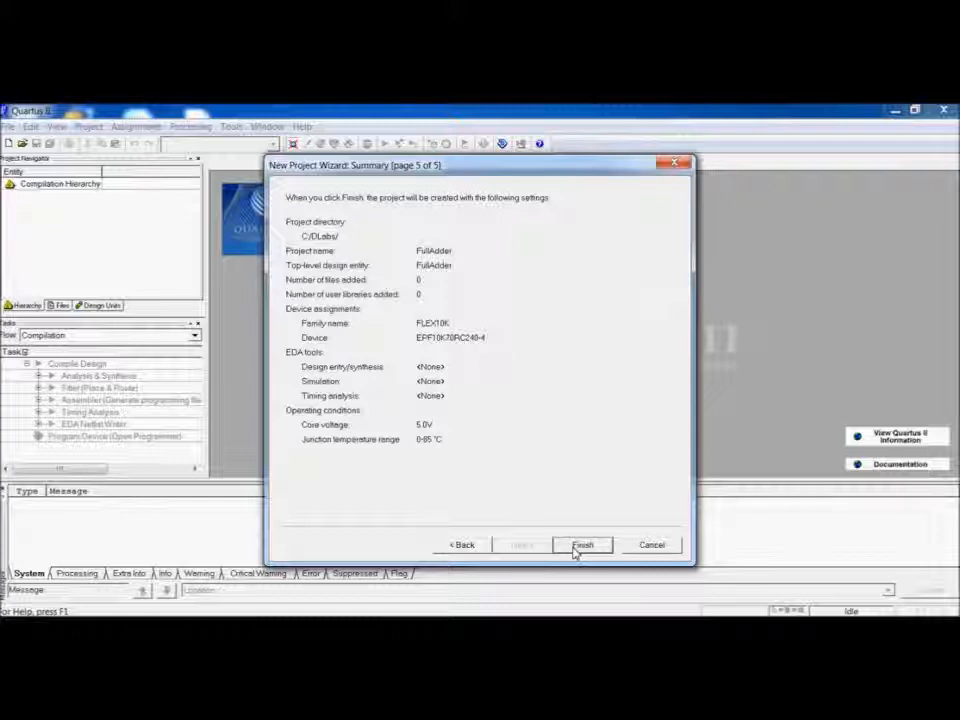
left_click(580, 546)
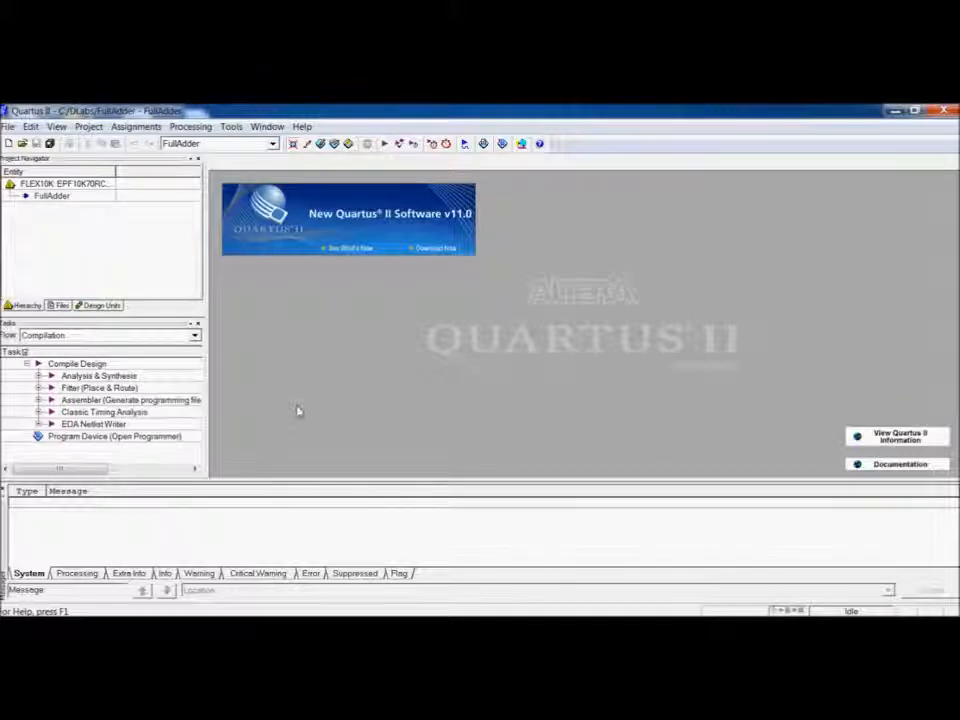
Create a new Block Diagram/Schematic File.
left_click(10, 126)
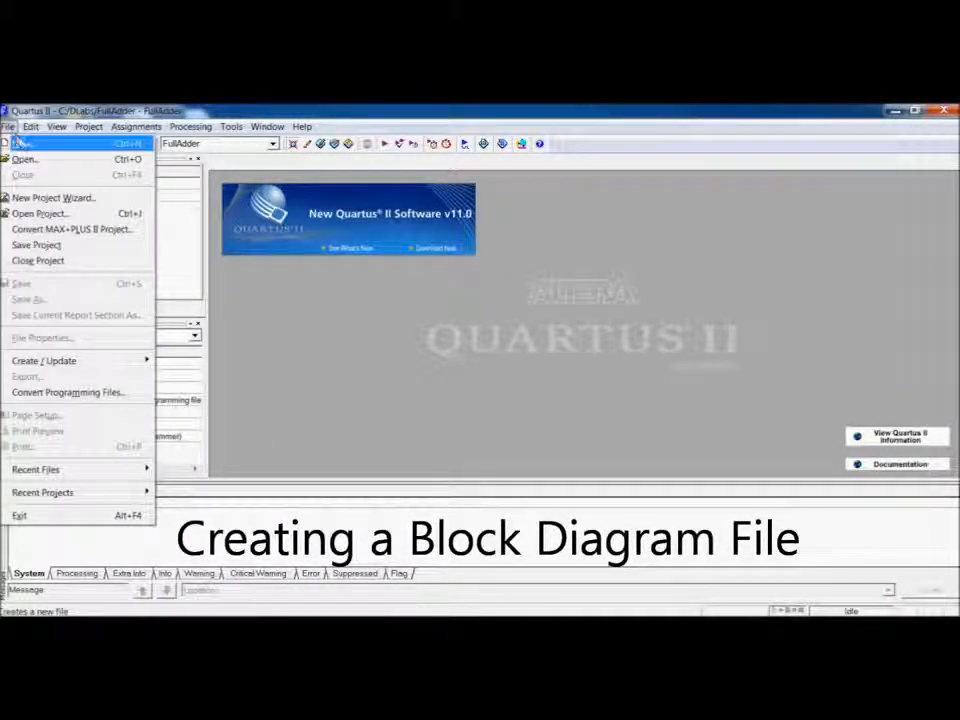
left_click(22, 146)
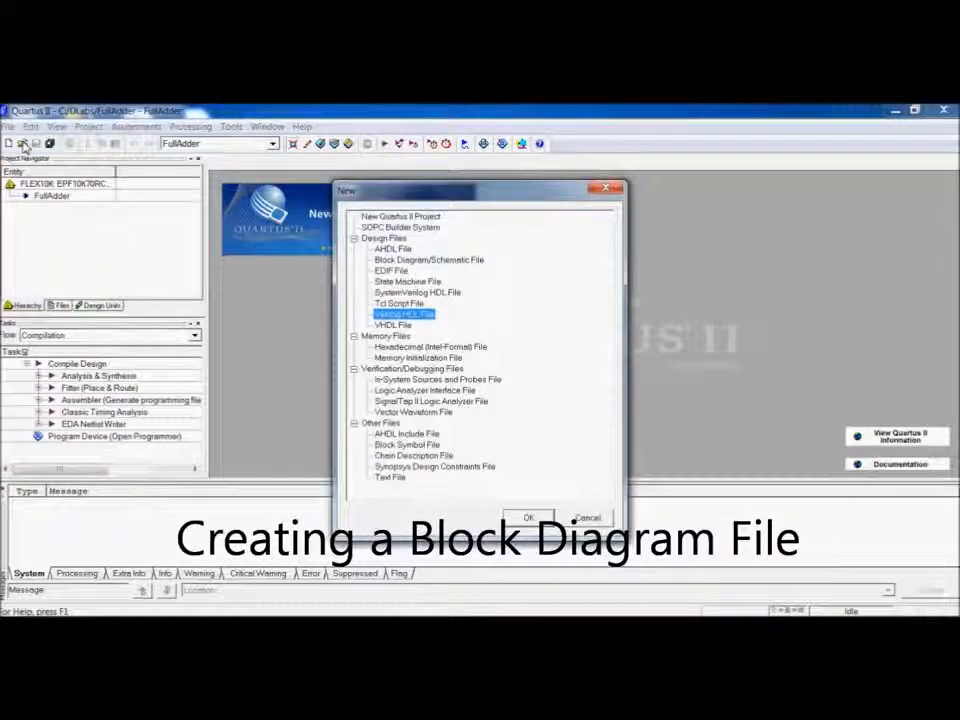
left_click(420, 262)
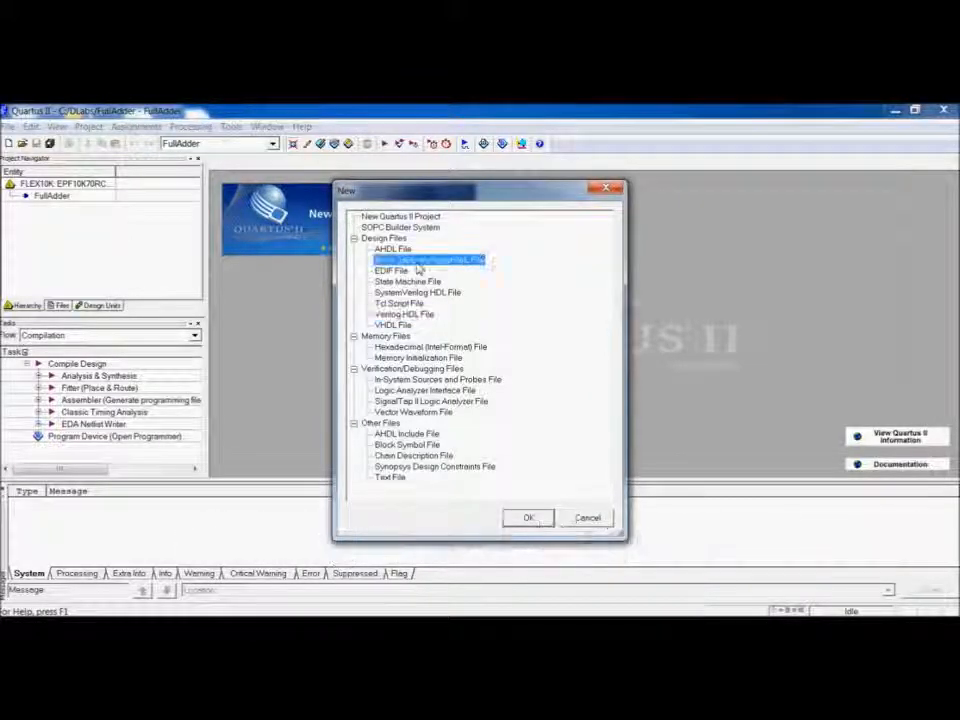
left_click(525, 518)
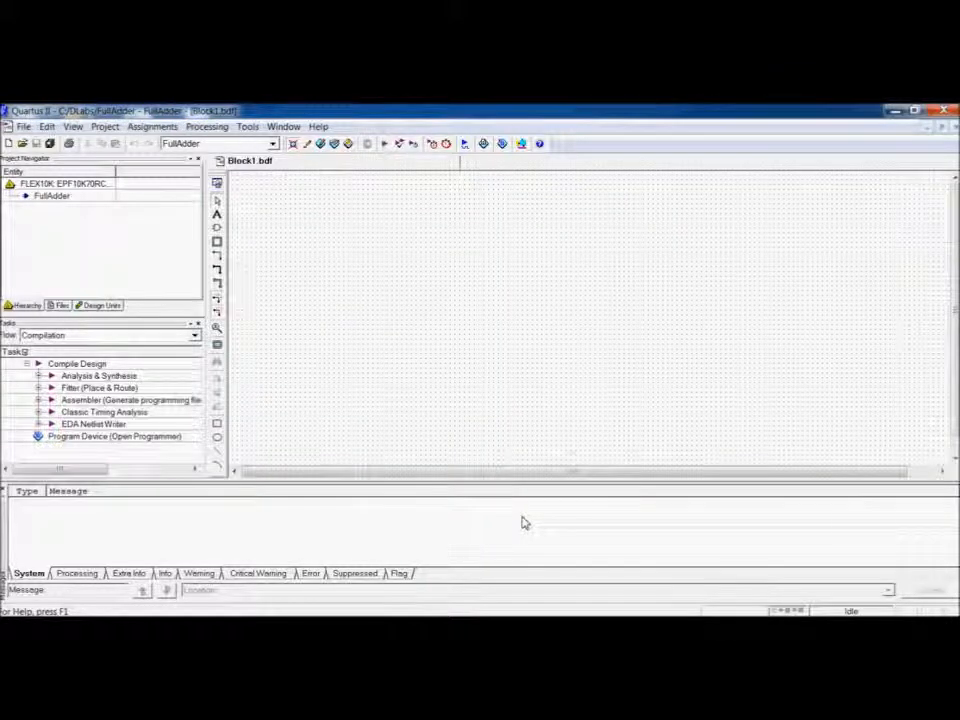
Save the schematic as FullAdder.bdf in the DLabs folder, adding it to the project.
left_click(24, 127)
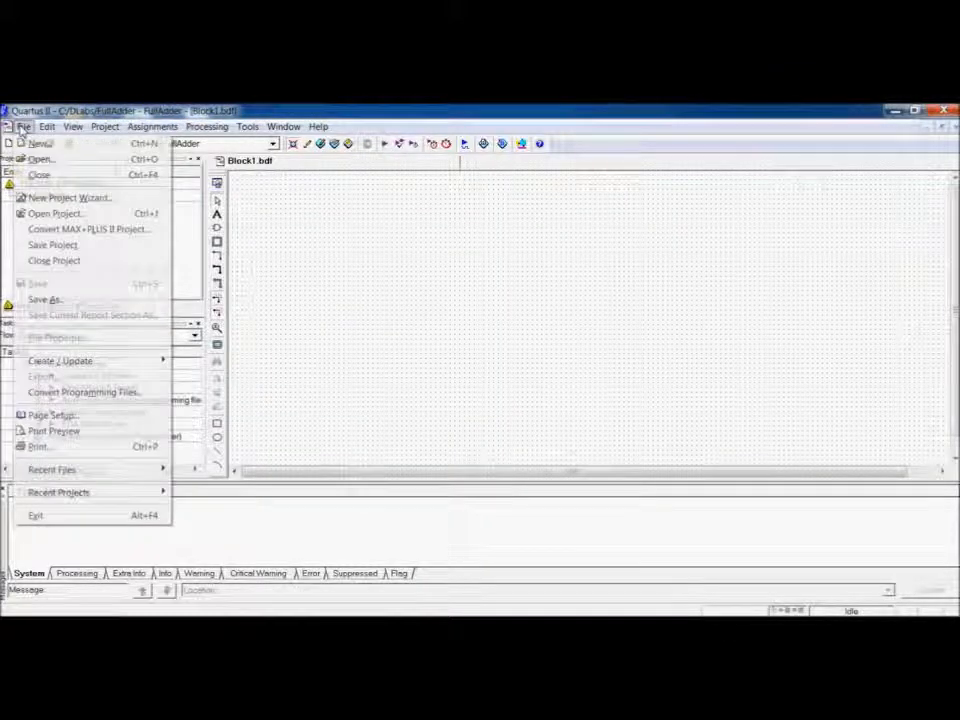
left_click(96, 300)
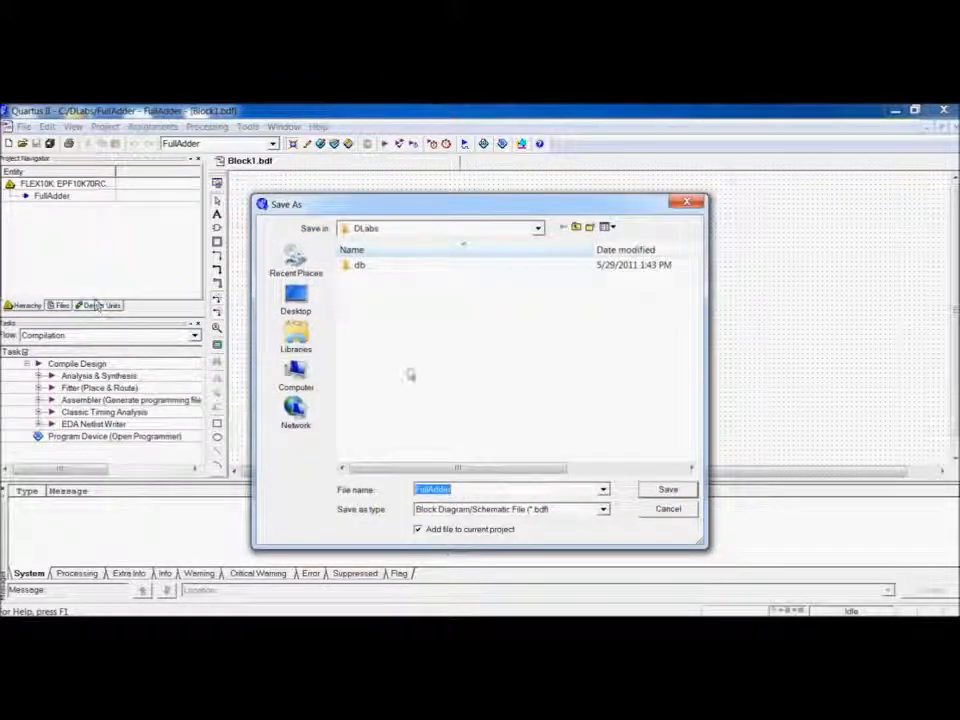
left_click(665, 490)
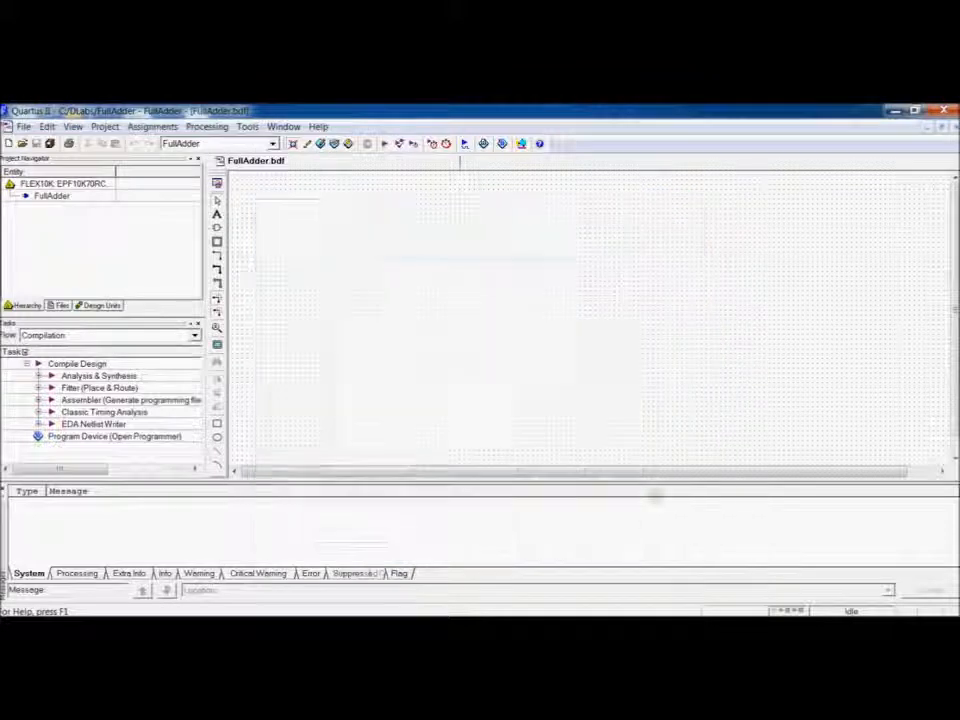
Insert the input pin symbol from the primitives pin library and place two input pins near the canvas's upper left.
double_click(327, 226)
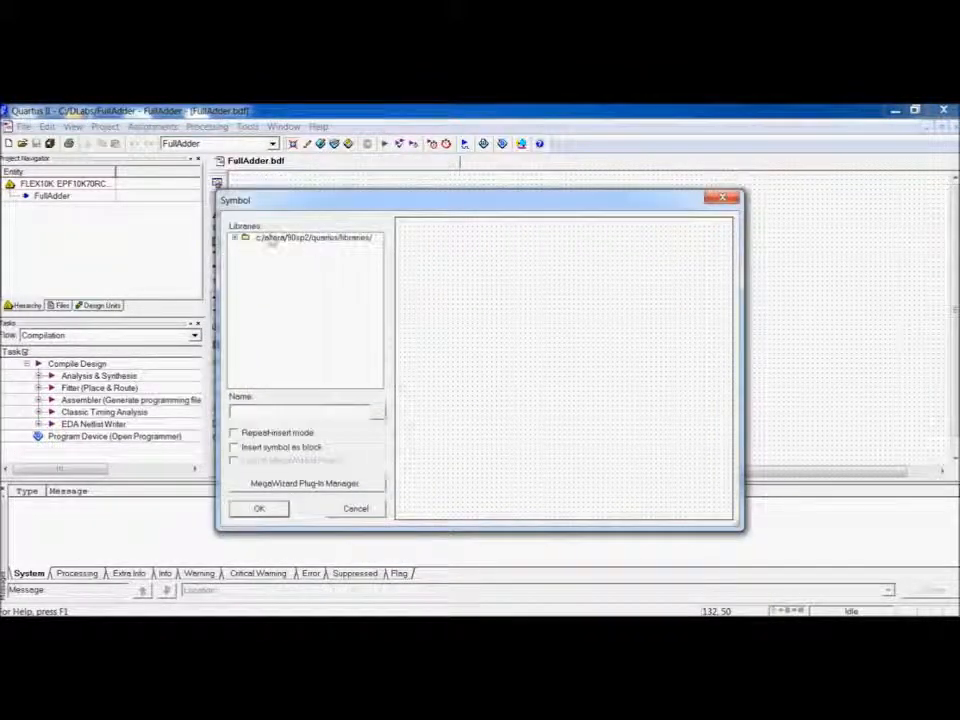
left_click(236, 238)
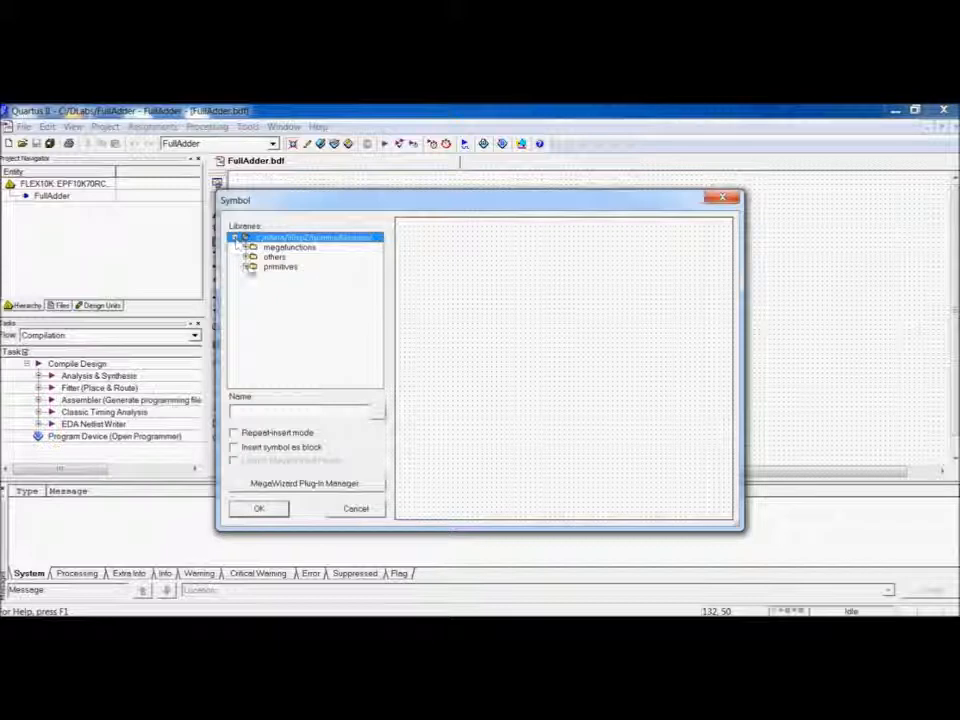
left_click(246, 267)
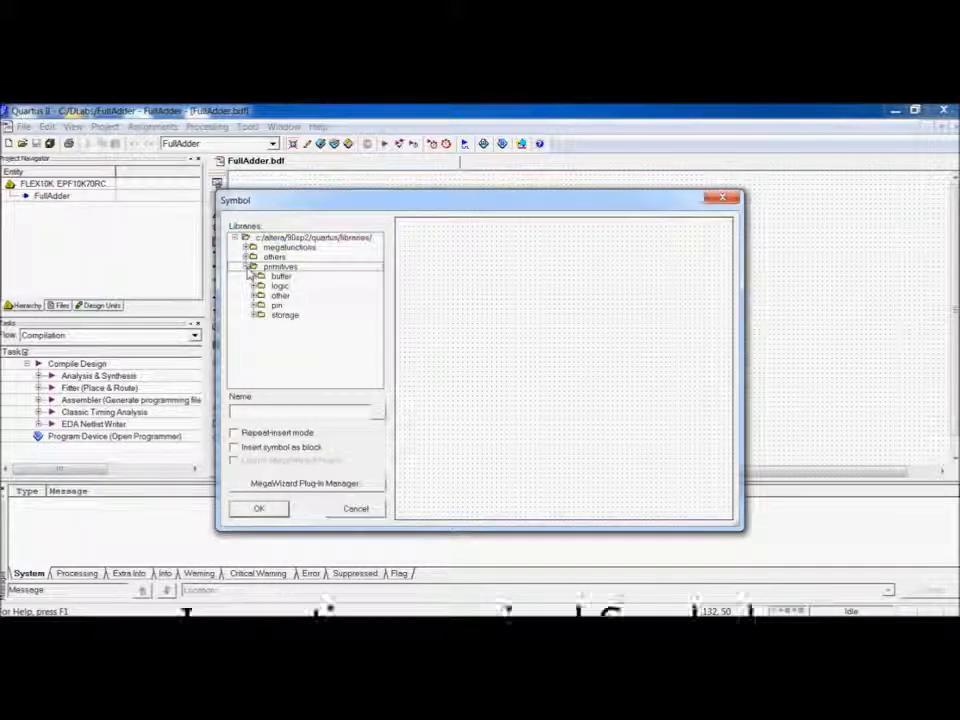
left_click(255, 306)
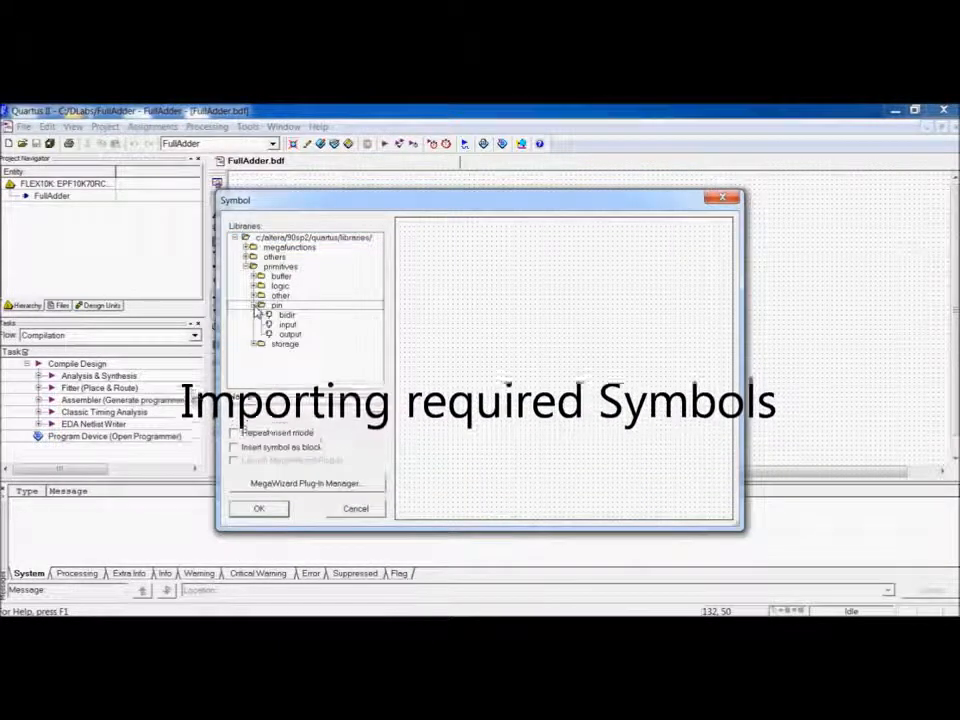
left_click(287, 325)
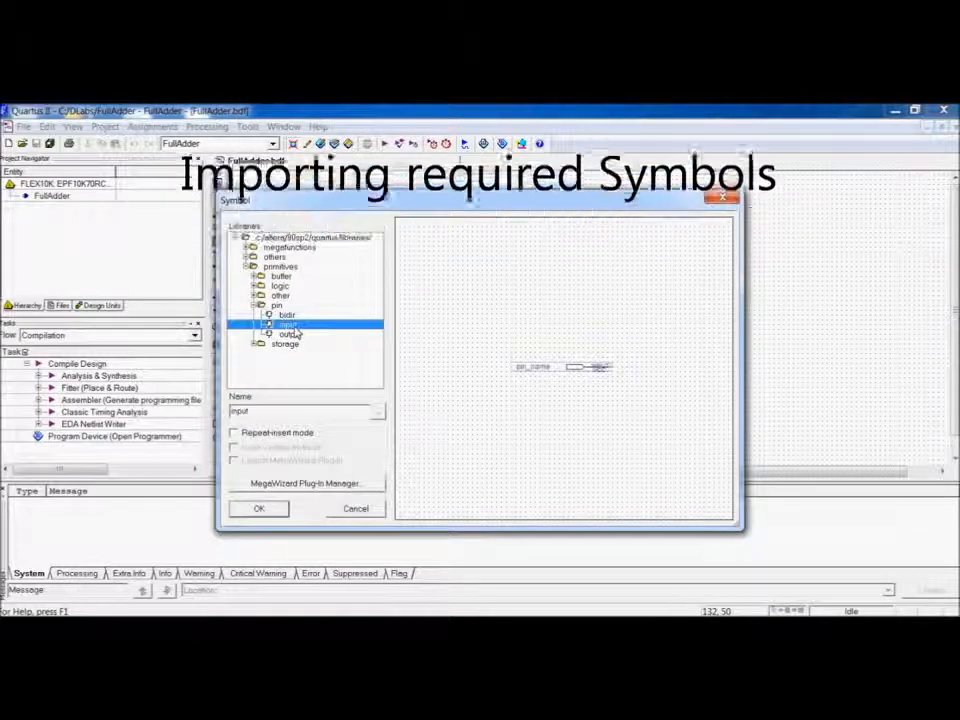
left_click(261, 509)
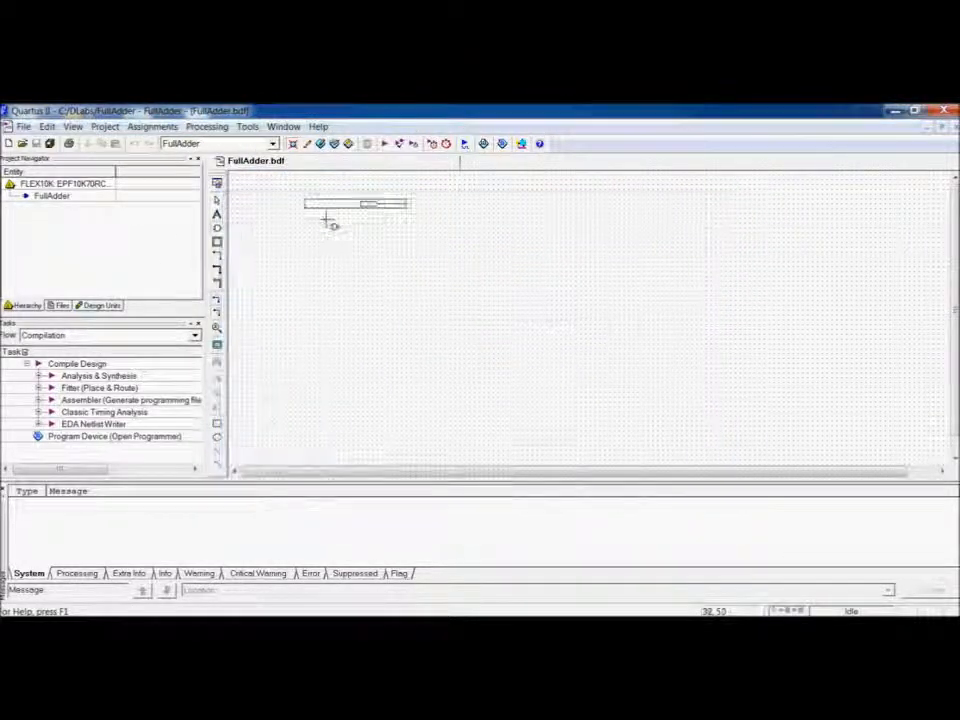
left_click(281, 227)
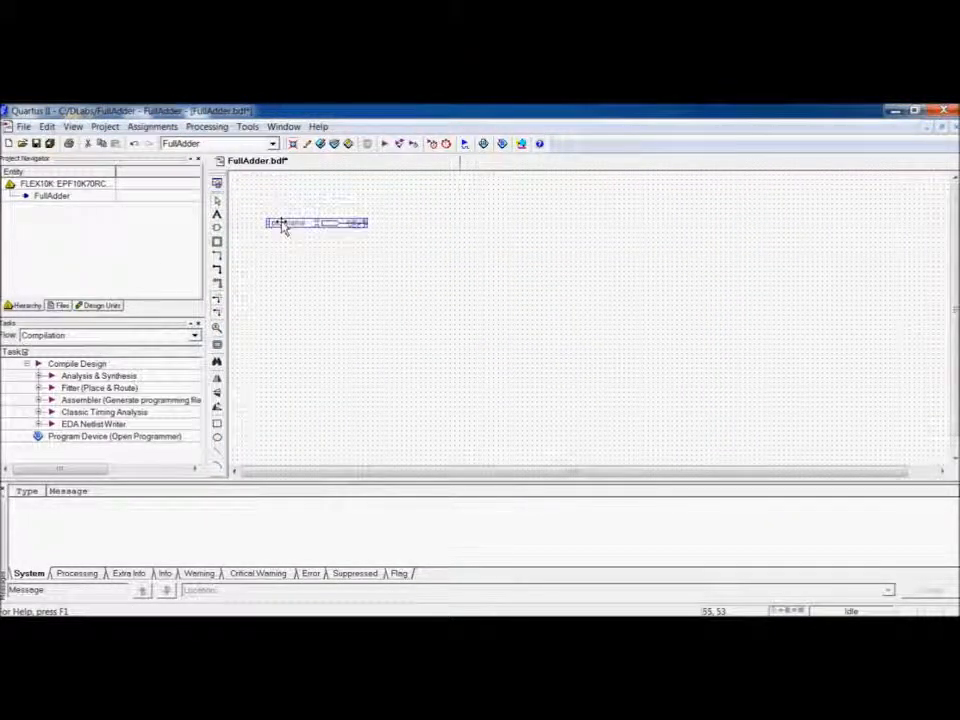
left_click(281, 241)
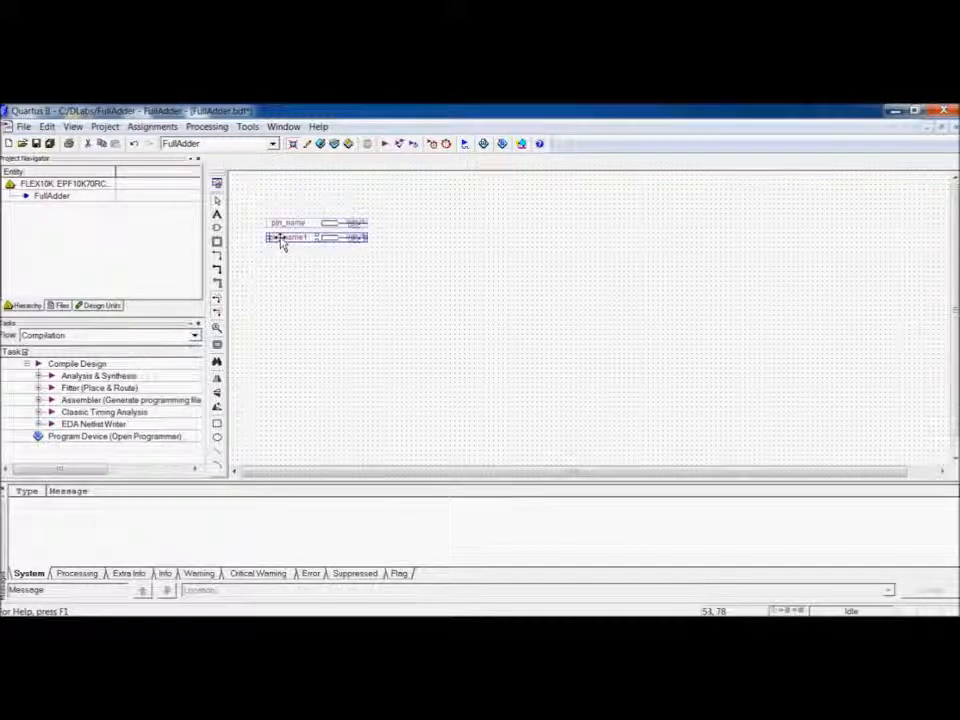
Place a third input pin directly below the first two.
left_click(281, 256)
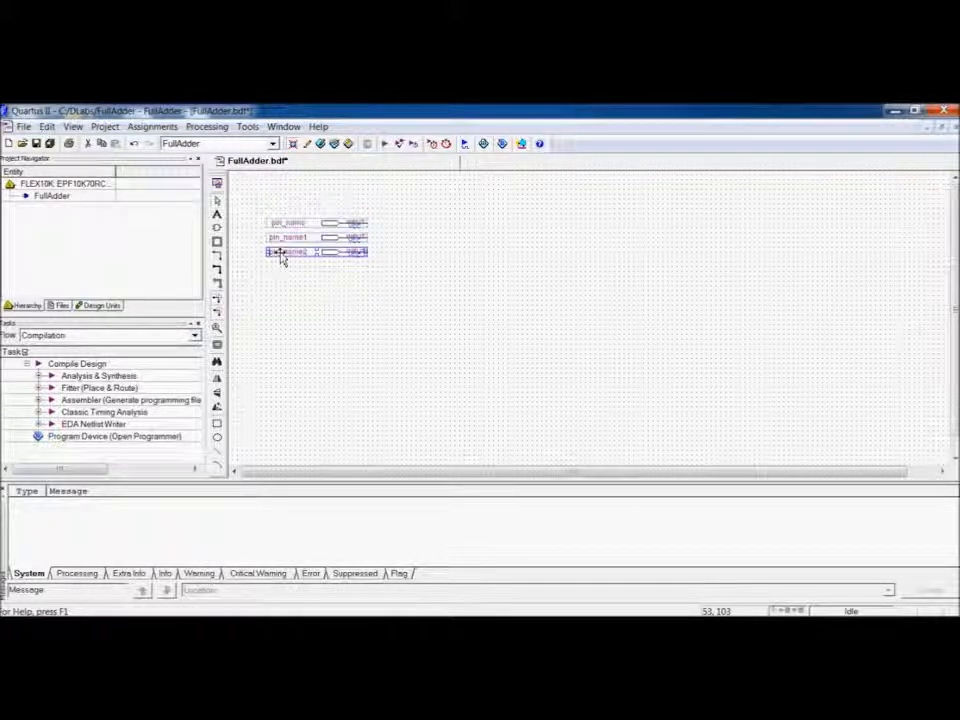
left_click(379, 302)
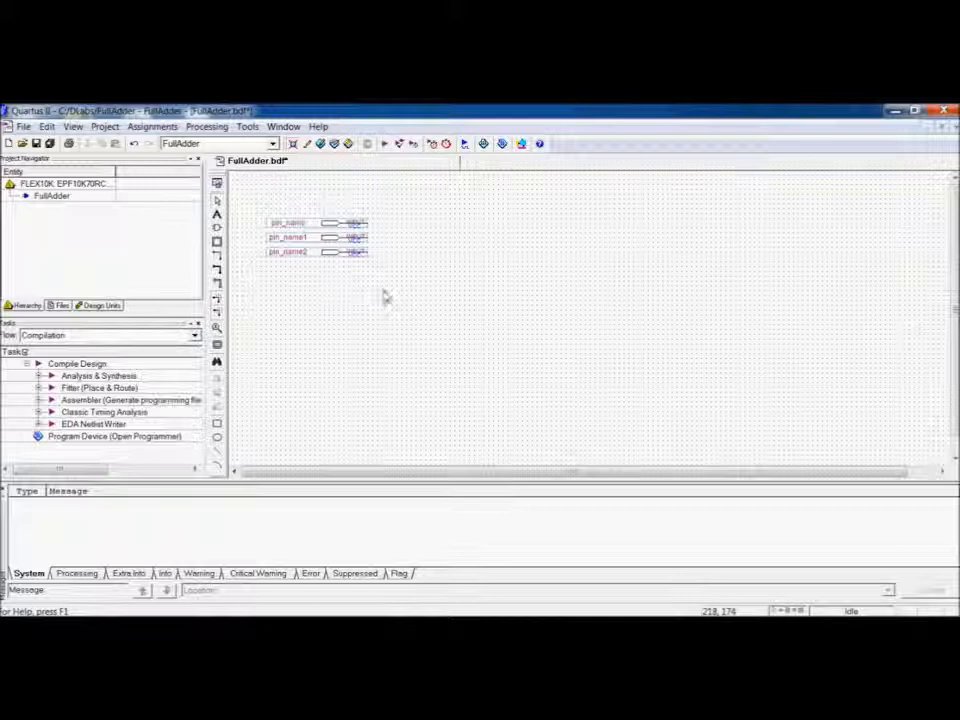
Insert the output pin symbol from the primitives pin library and place two output pins on the canvas's right side.
double_click(420, 221)
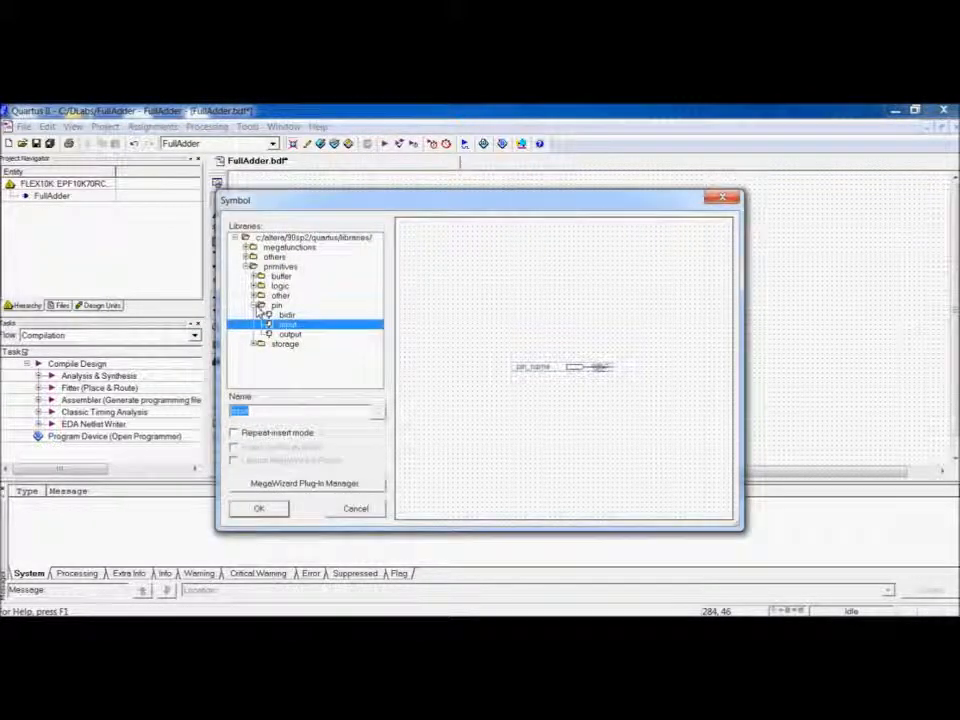
left_click(287, 334)
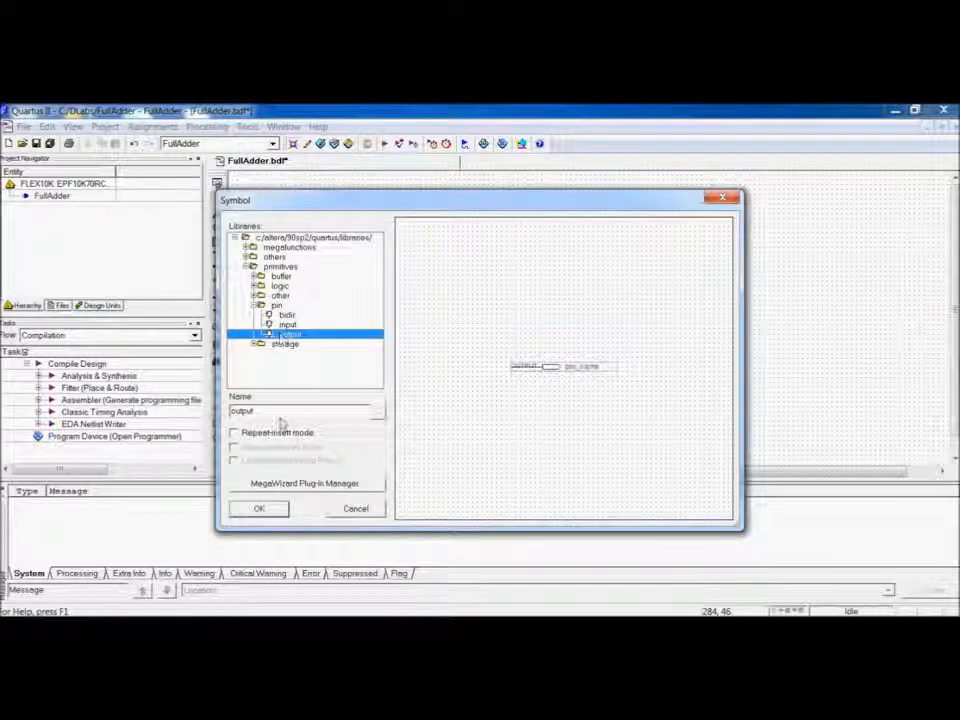
left_click(262, 508)
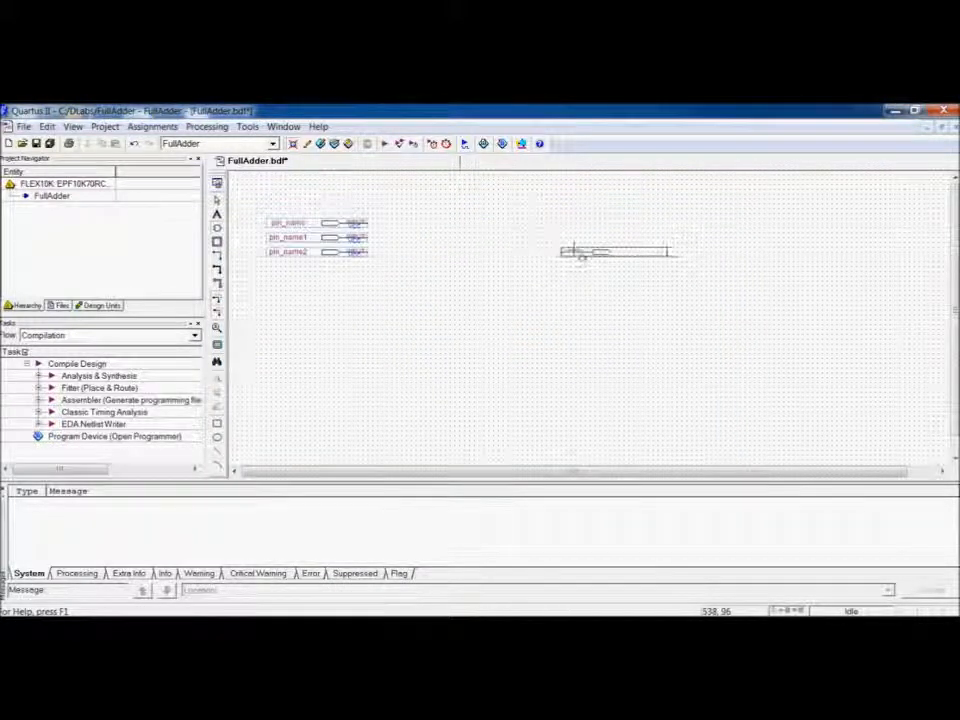
left_click(601, 236)
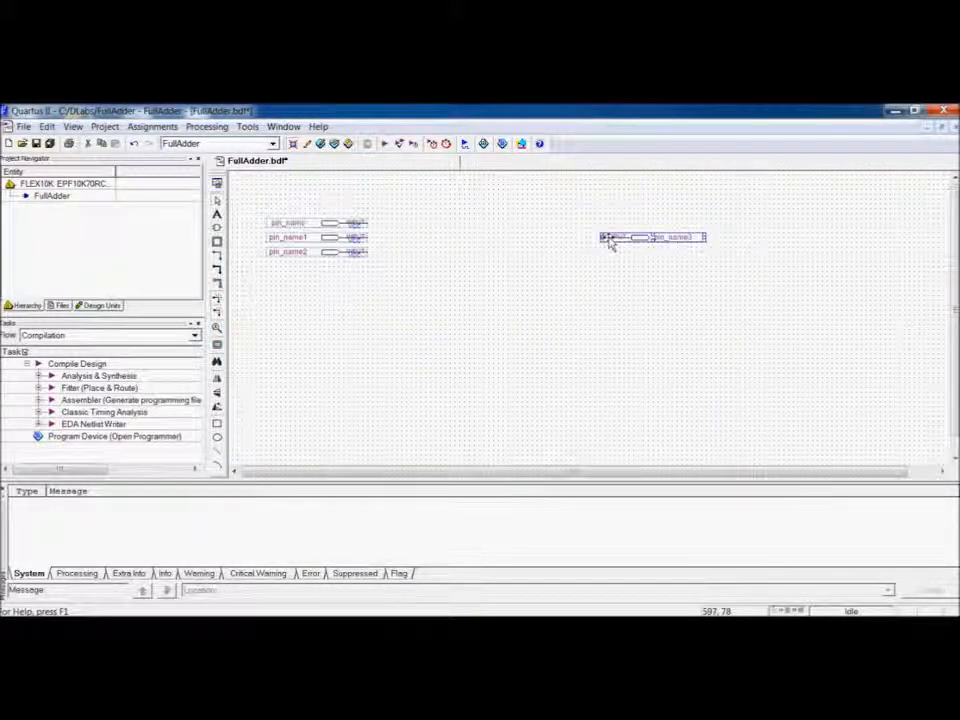
left_click(602, 387)
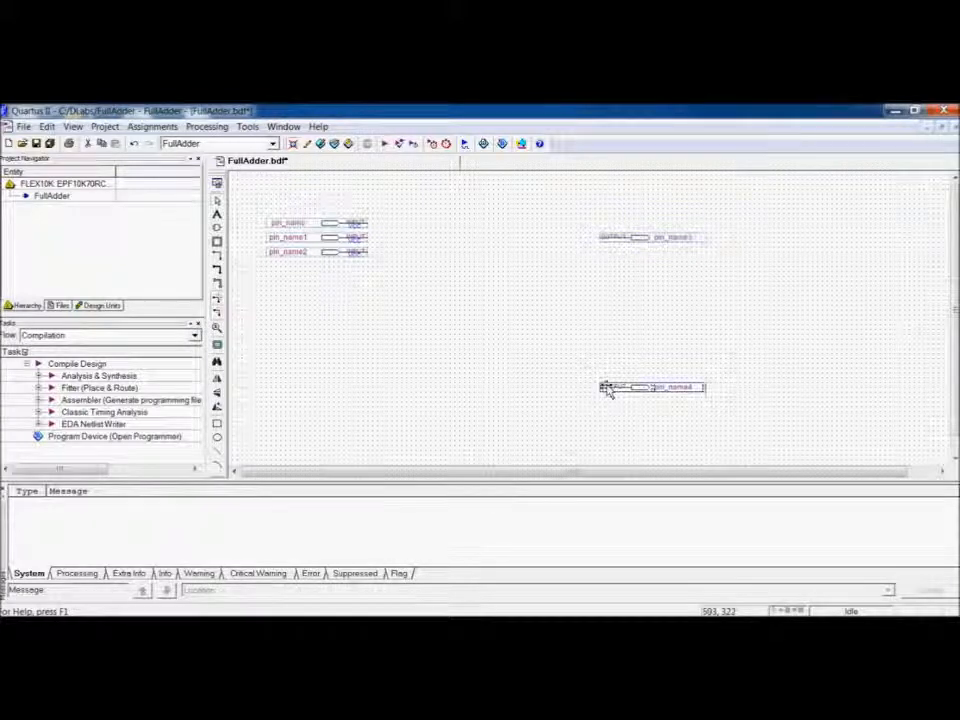
Insert the and2 symbol and place three AND gates stacked vertically in the middle of the canvas.
double_click(399, 231)
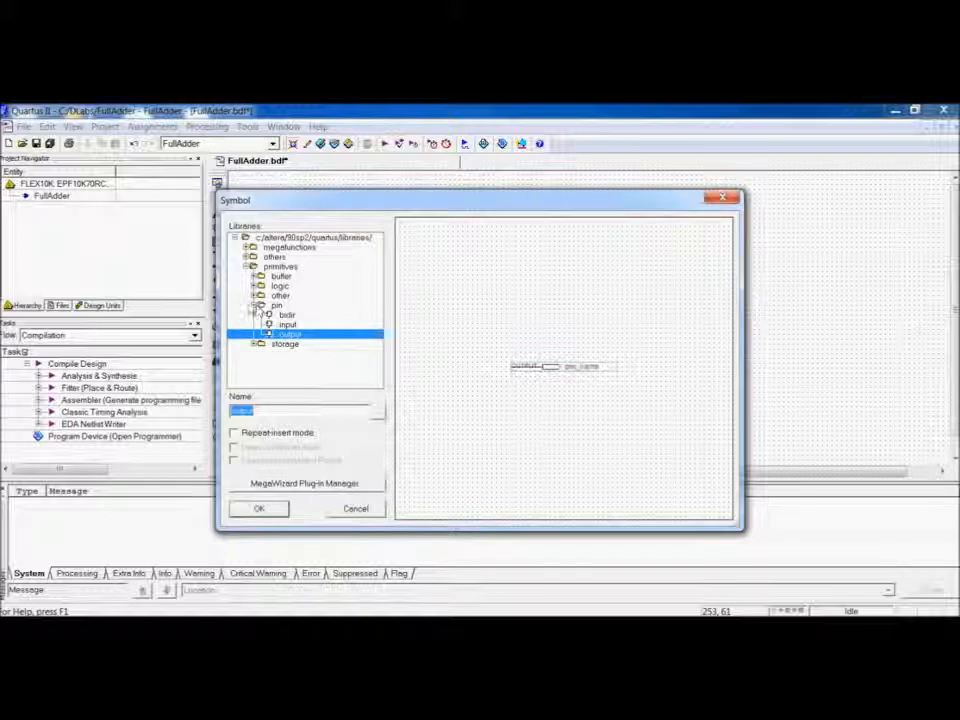
left_click(255, 306)
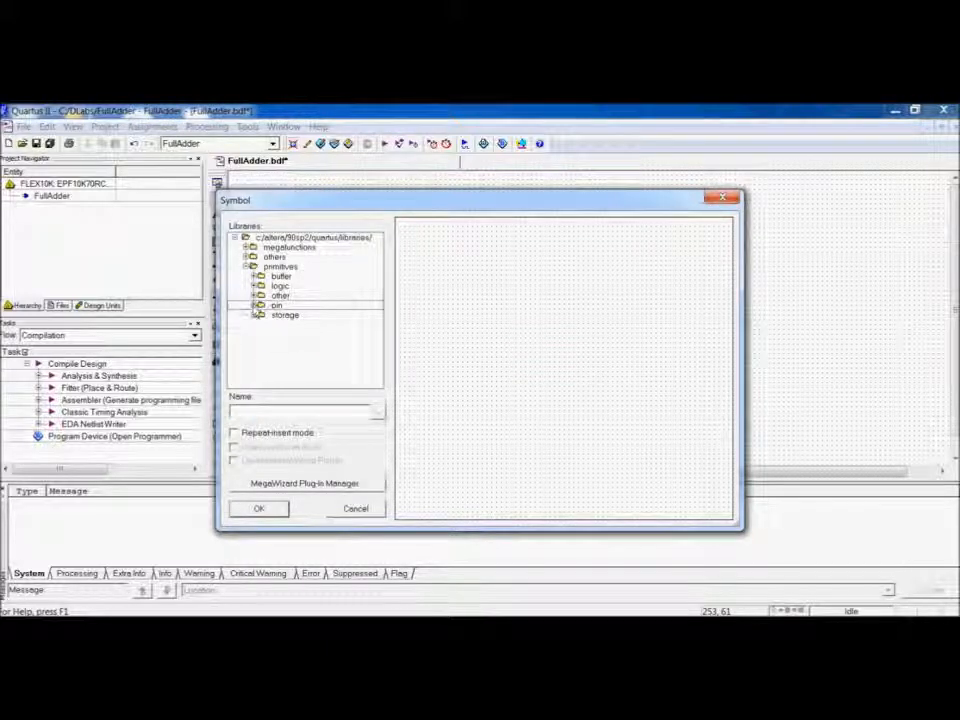
left_click(272, 410)
type("and2")
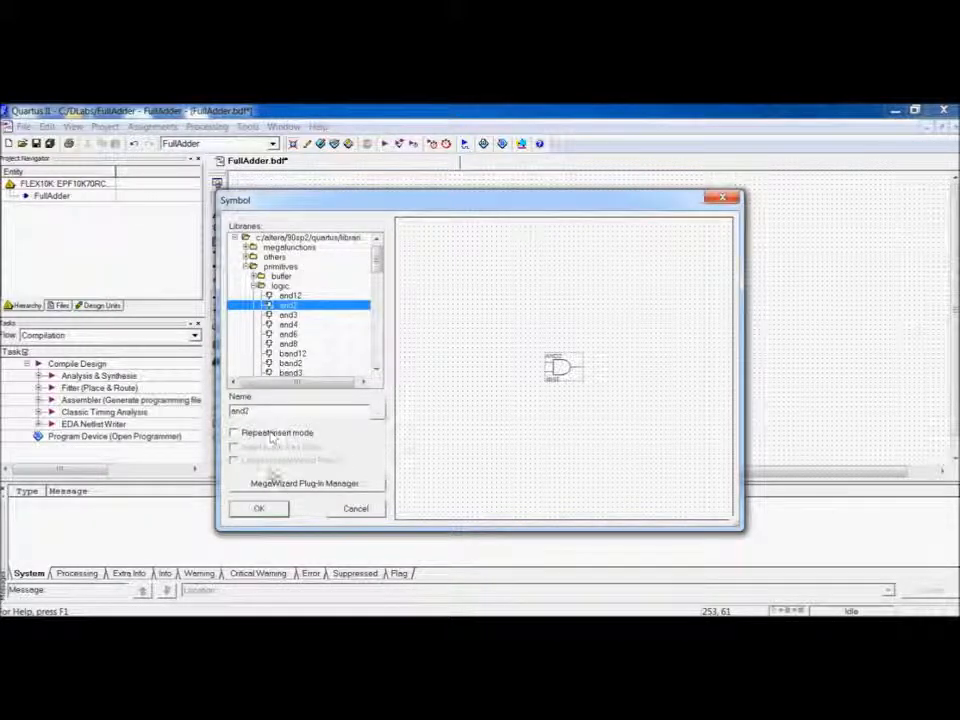
left_click(258, 509)
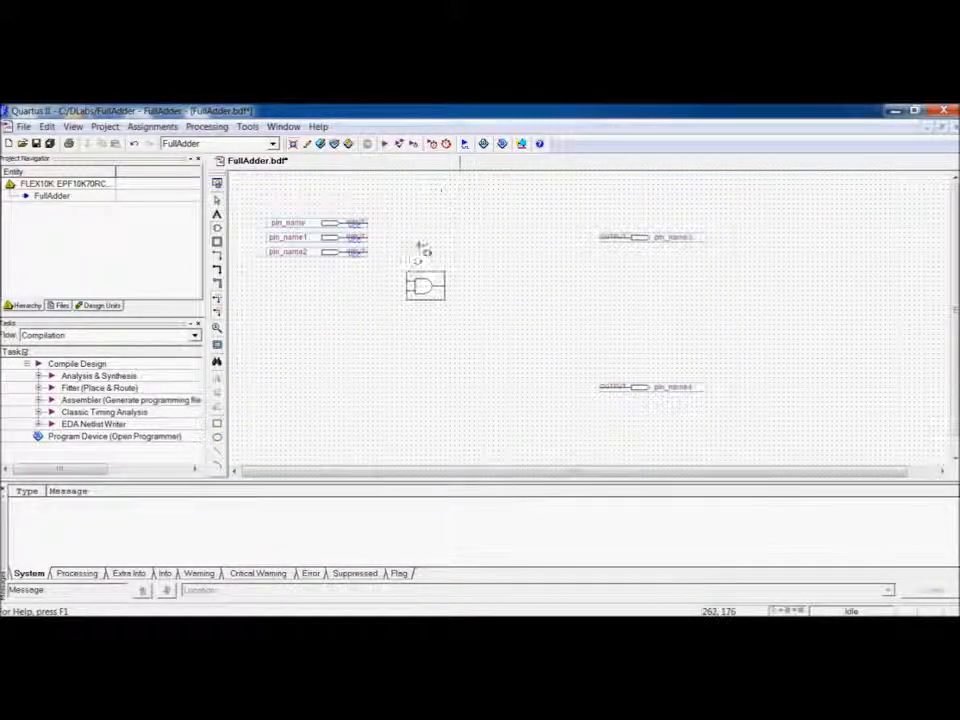
left_click(430, 328)
left_click(443, 372)
left_click(441, 409)
left_click(534, 321)
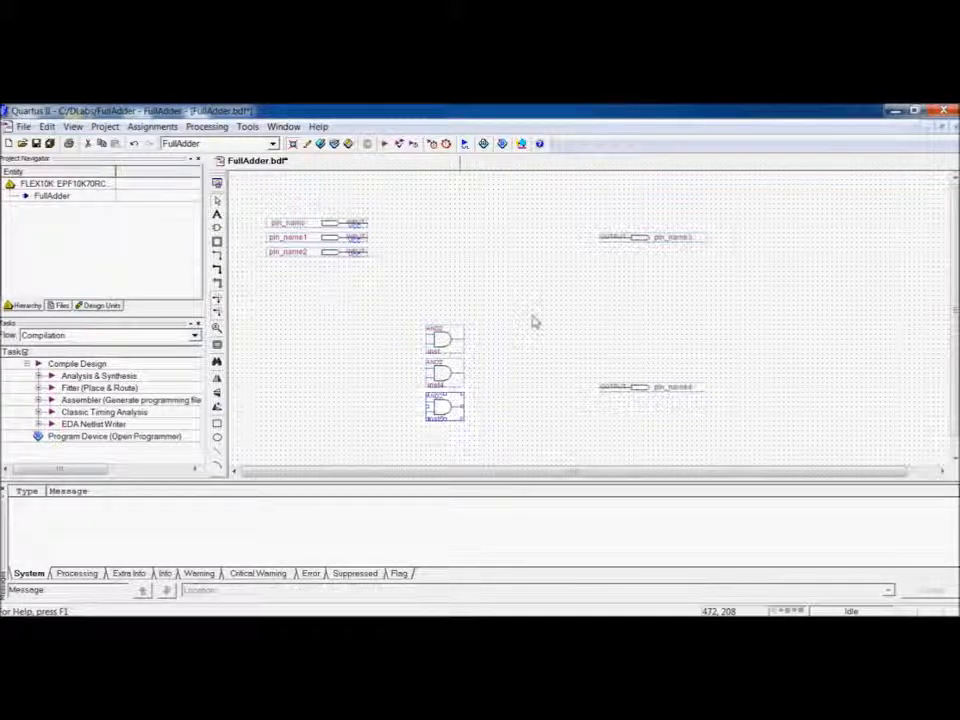
Insert the xor symbol and place two XOR gates, one beside the input pins and one further right.
double_click(410, 225)
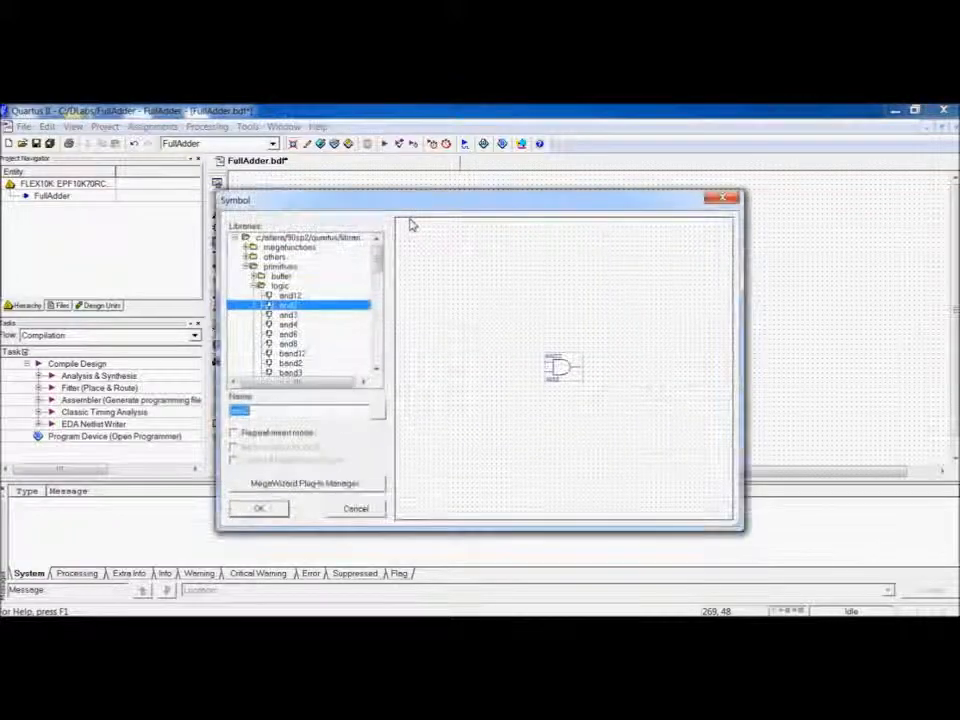
left_click_drag(378, 260, 380, 357)
left_click(286, 336)
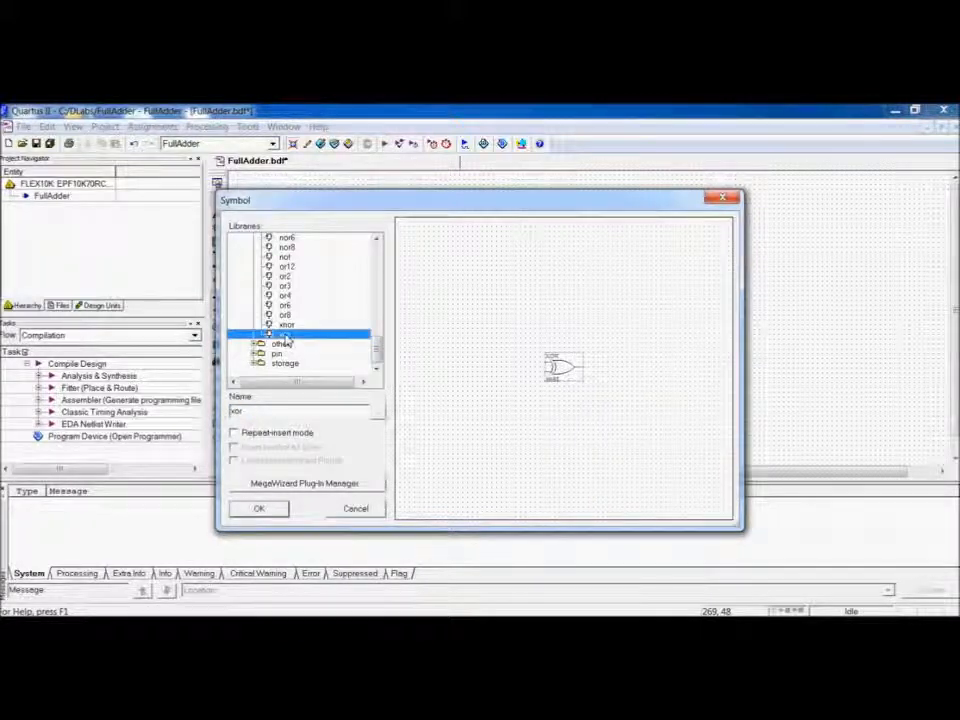
left_click(263, 509)
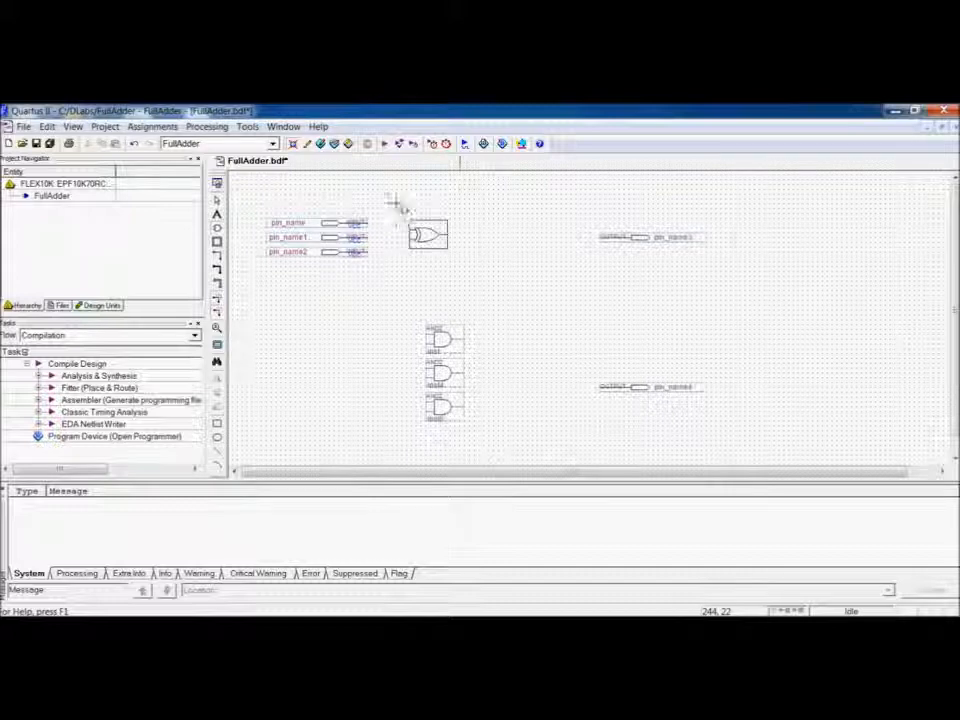
left_click(393, 212)
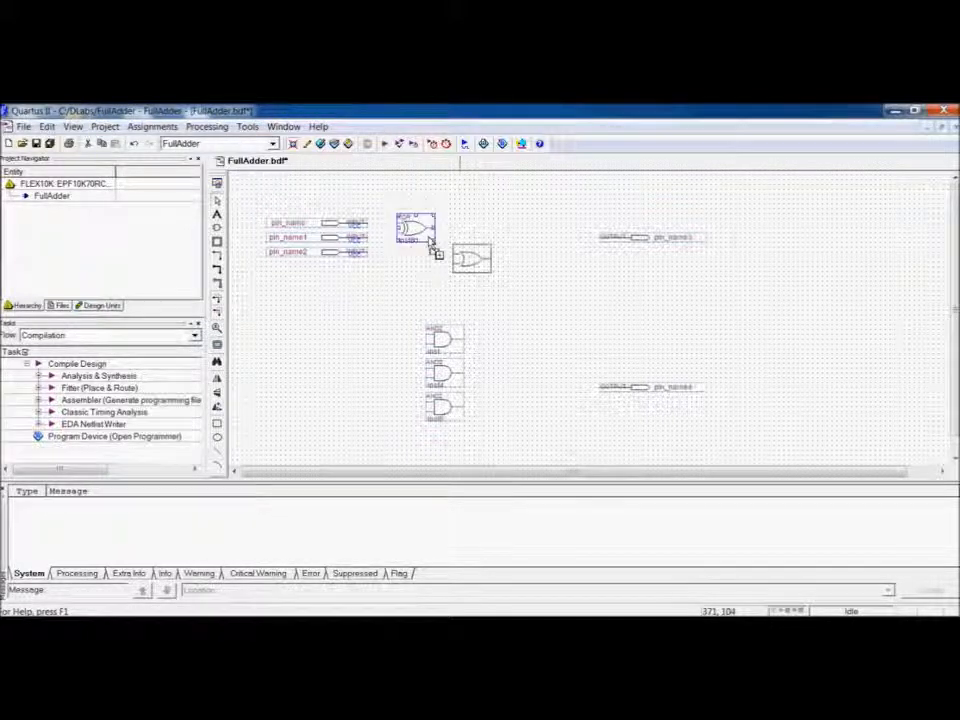
left_click(506, 260)
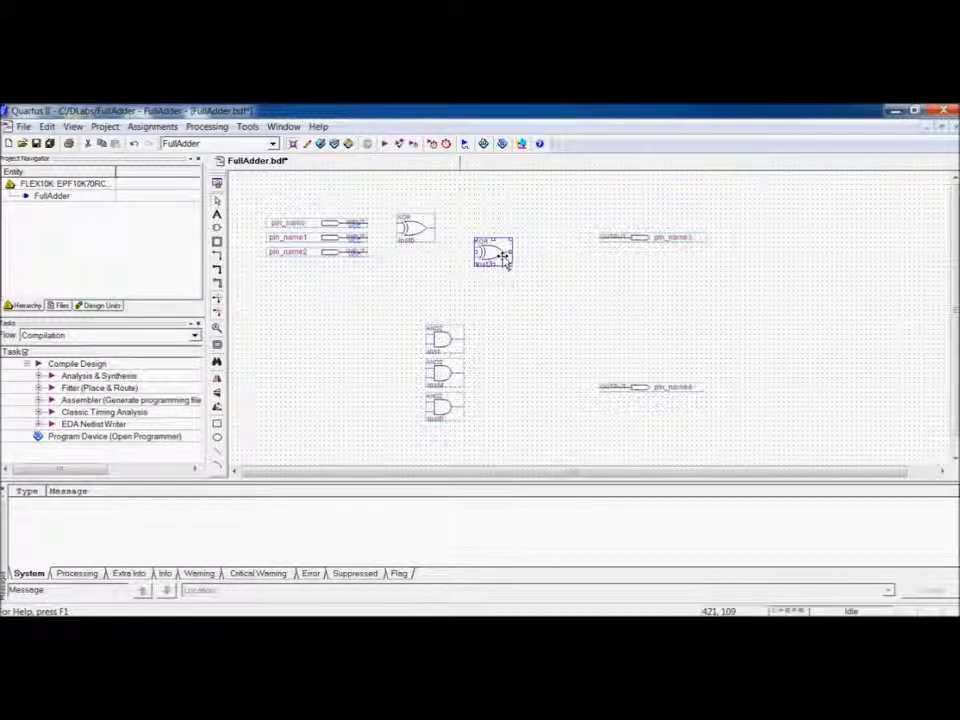
left_click_drag(503, 257, 503, 252)
left_click(535, 267)
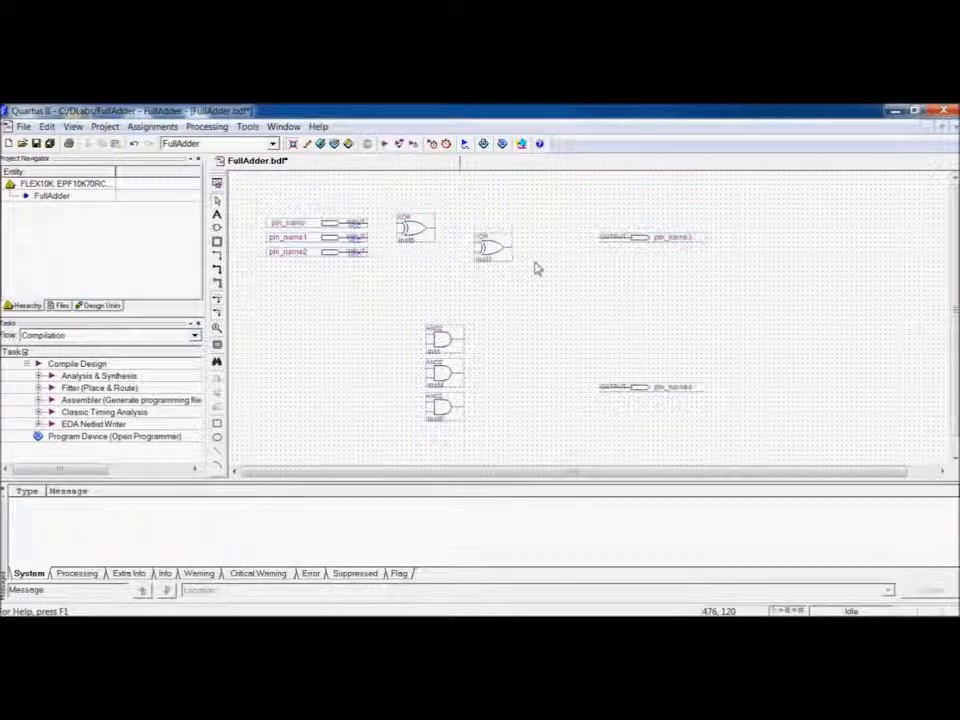
Insert the or3 symbol and place an OR gate to the right of the AND gates.
double_click(516, 381)
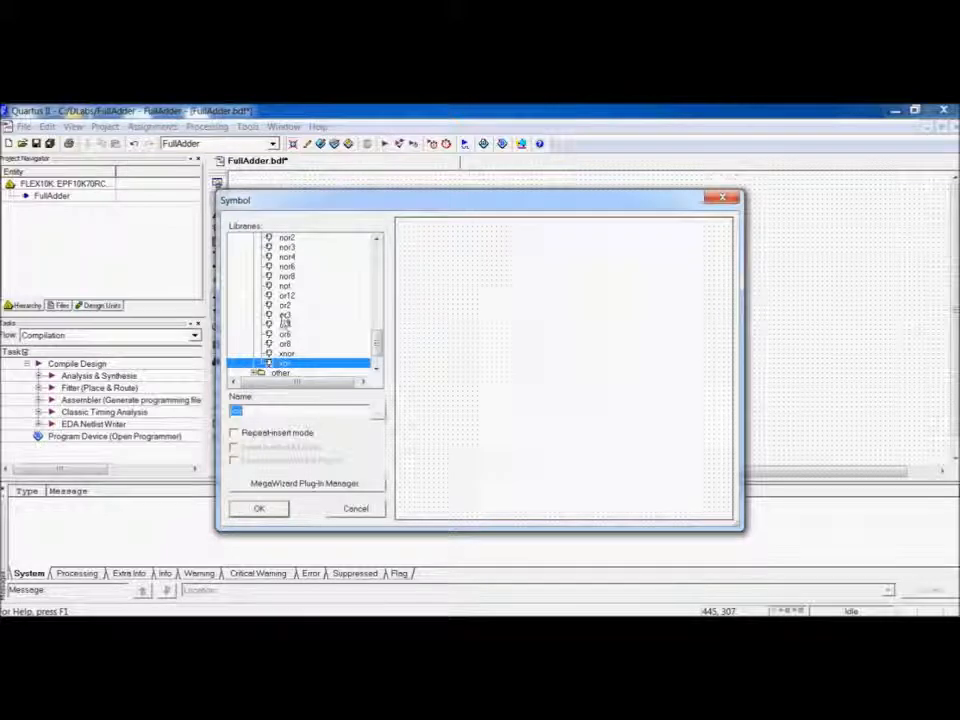
left_click(284, 316)
left_click(259, 508)
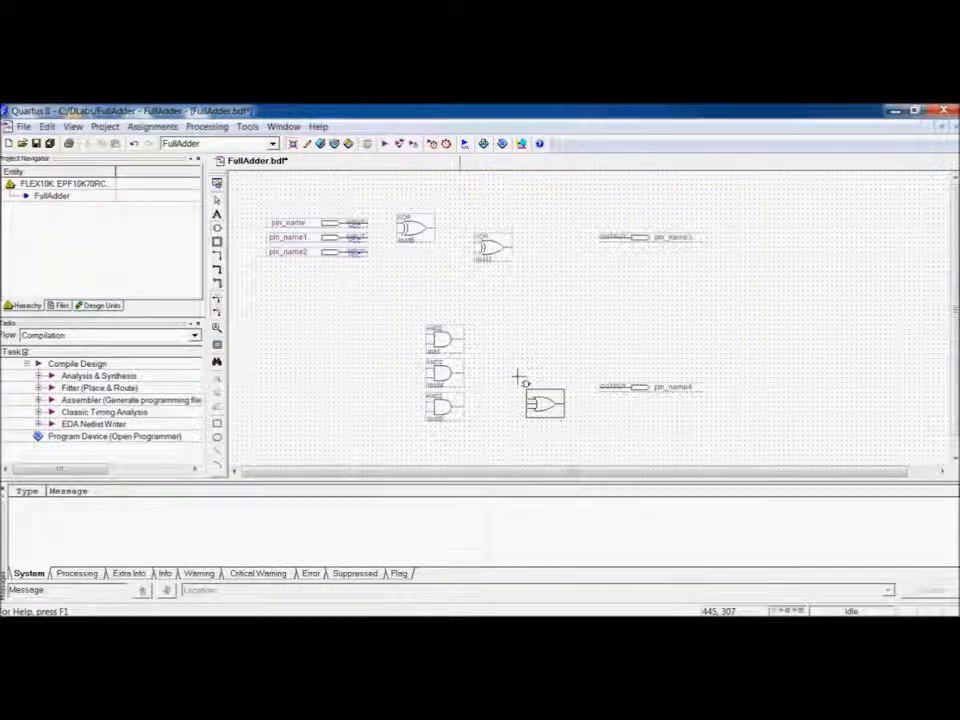
left_click(487, 345)
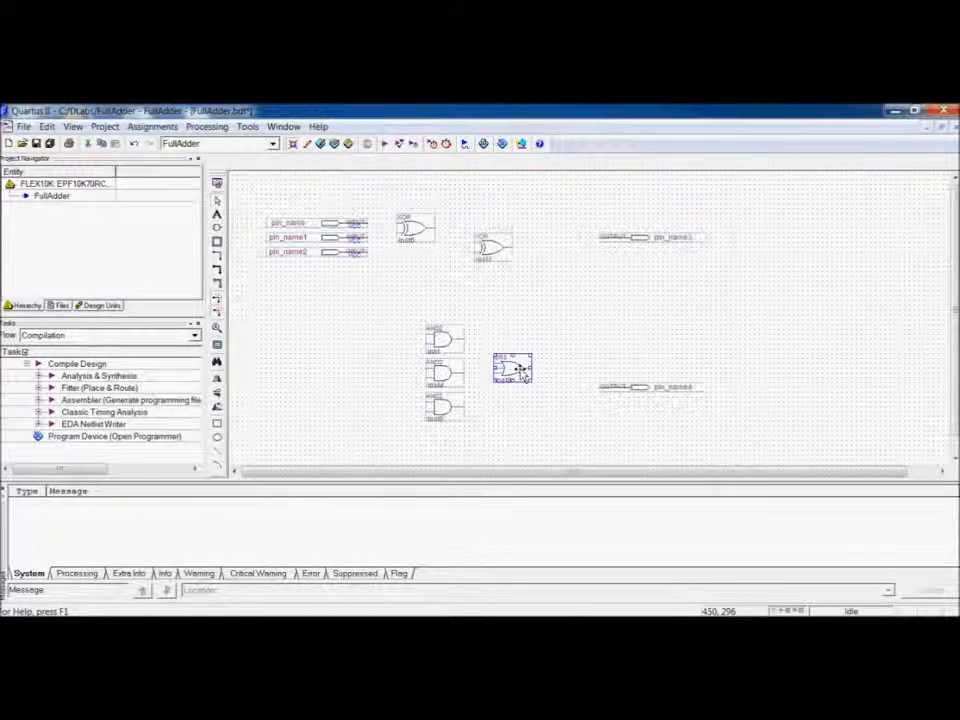
left_click_drag(523, 376, 526, 374)
left_click(553, 377)
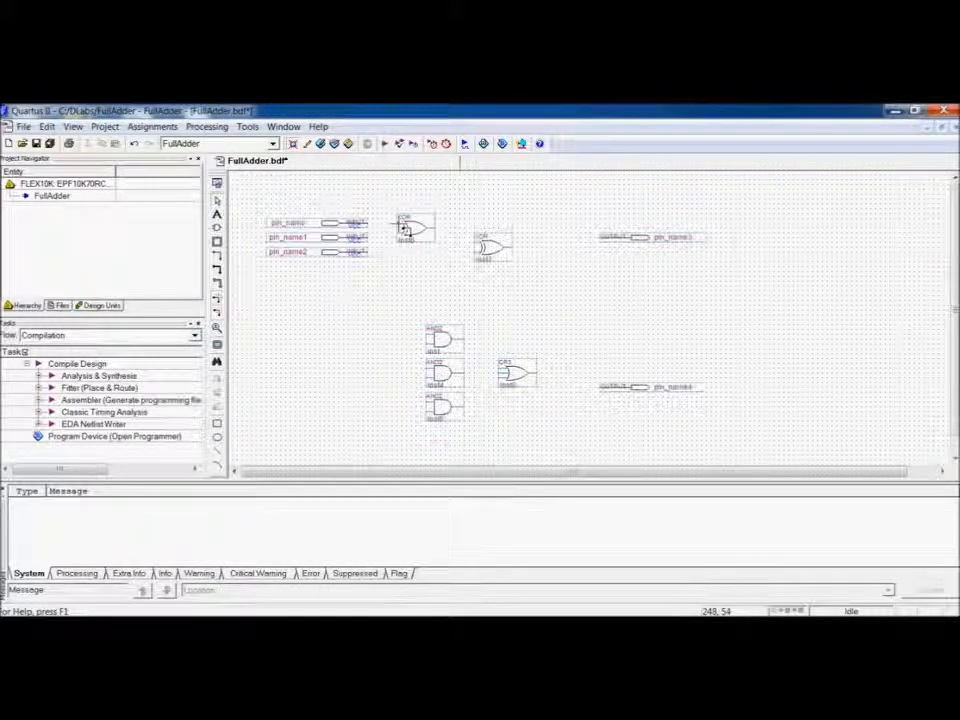
Wire the input pins and first XOR output into the XOR gates, and attach the first output pin to the second XOR's output.
left_click_drag(377, 231, 404, 233)
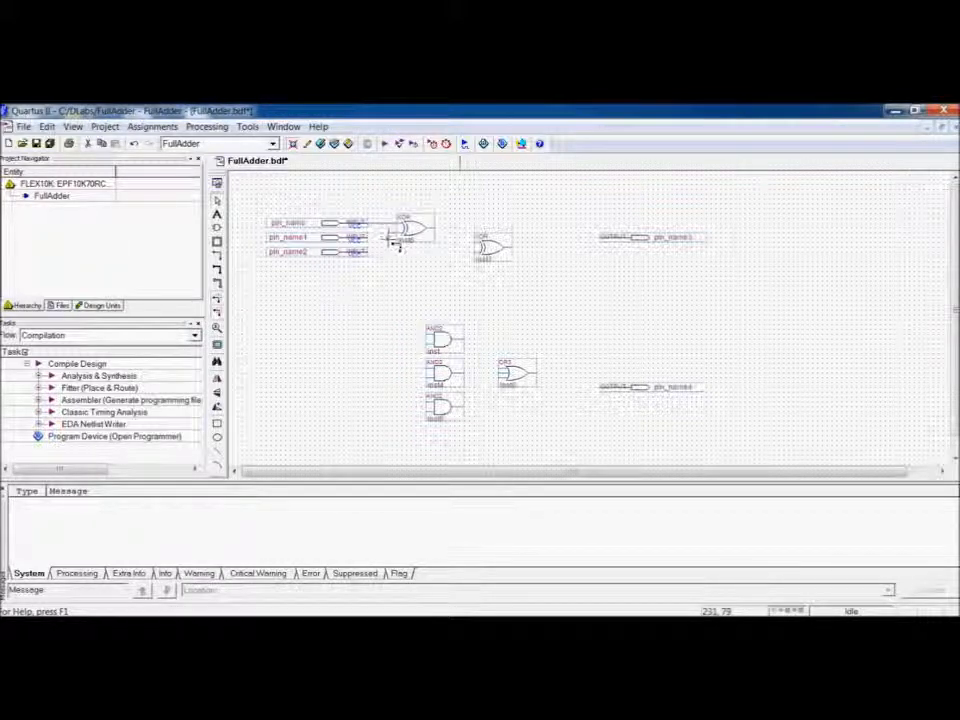
left_click_drag(388, 239, 370, 239)
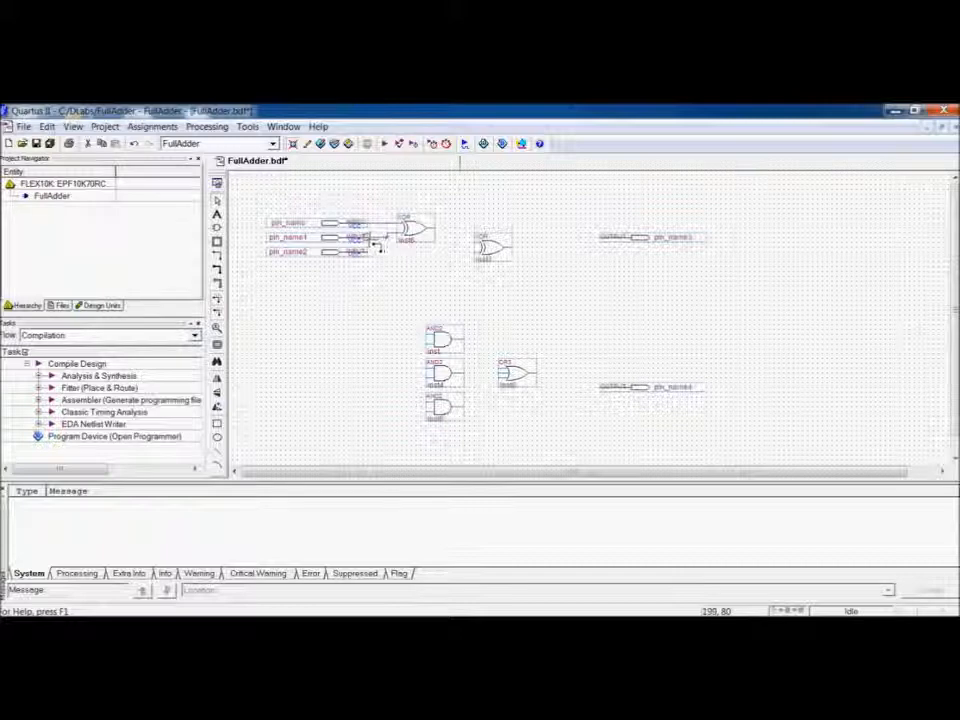
left_click_drag(480, 251, 395, 253)
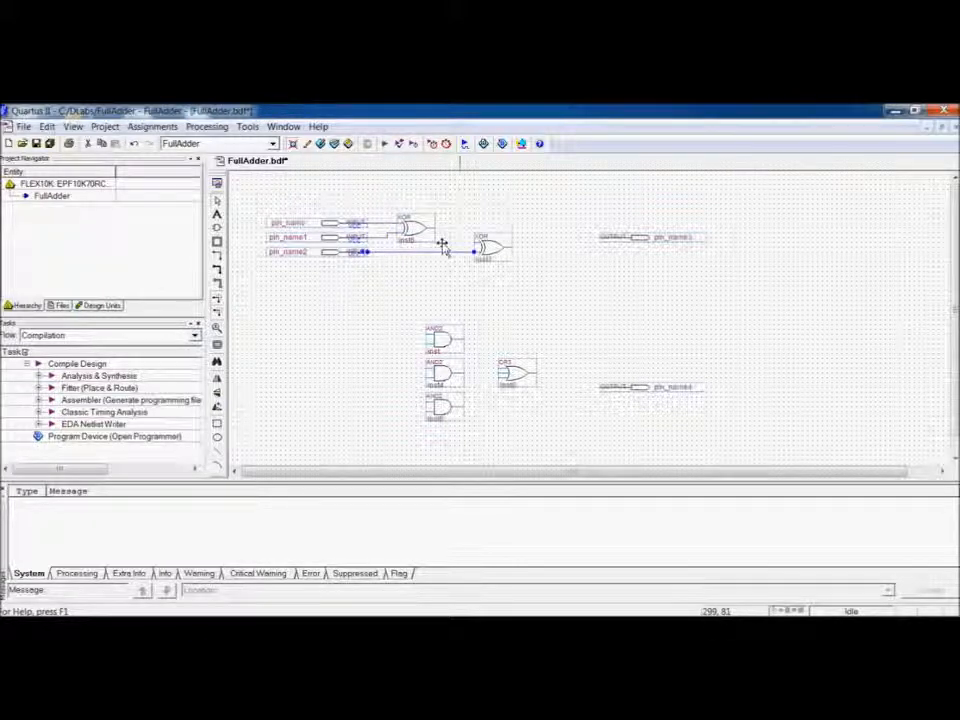
left_click_drag(439, 231, 470, 250)
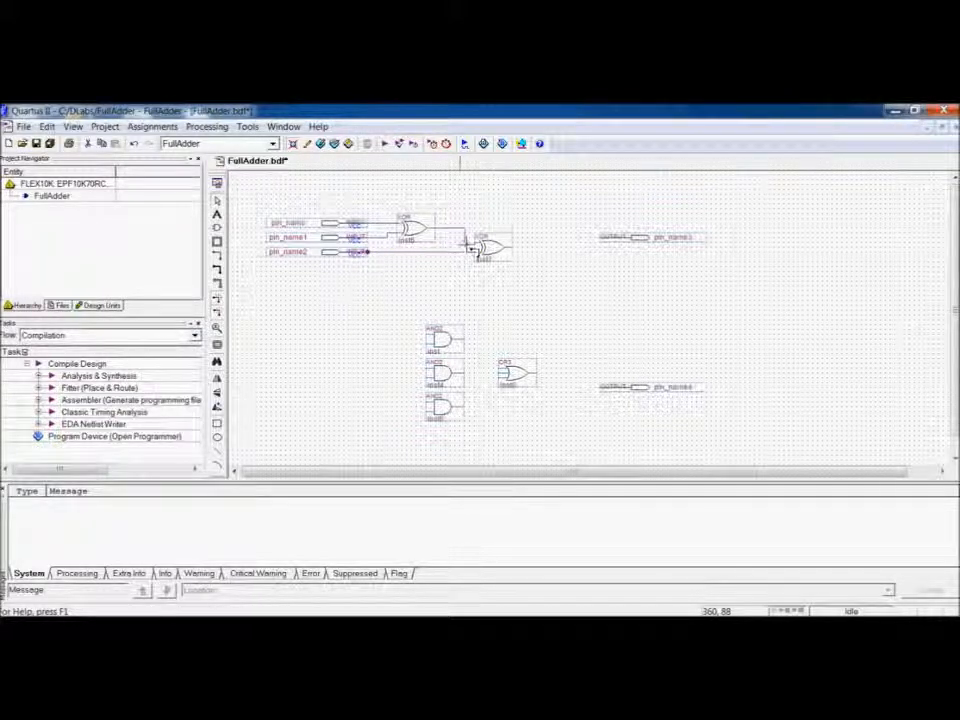
mouse_move(628, 242)
left_mouse_down()
mouse_move(589, 259)
mouse_move(540, 262)
mouse_move(532, 247)
left_mouse_up()
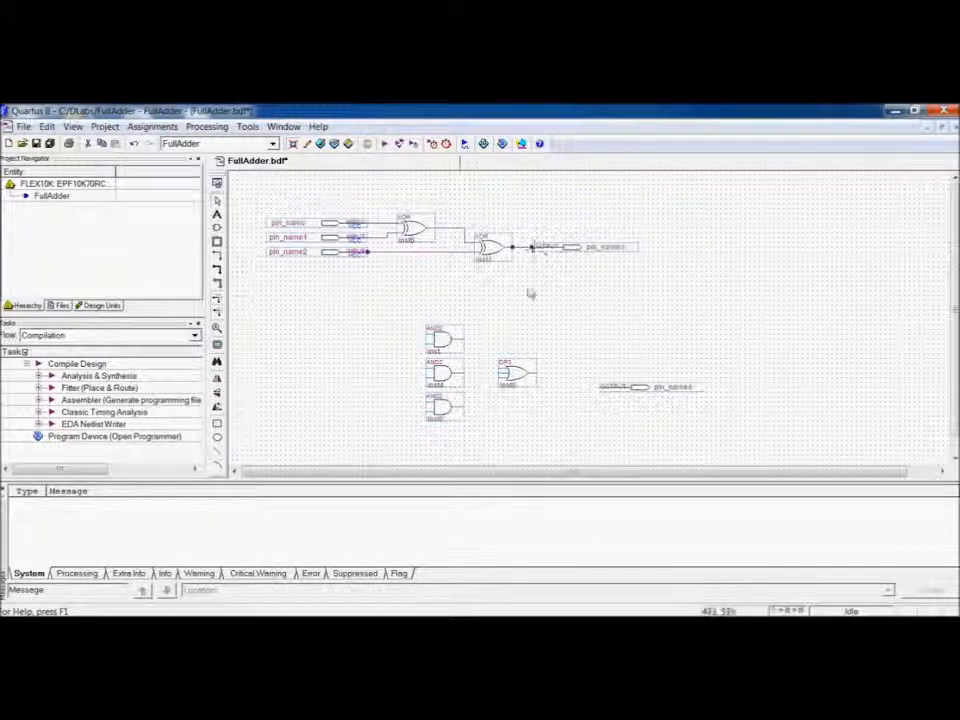
Wire the three AND gate outputs into the OR gate and attach the second output pin to the OR output.
left_click_drag(503, 375, 463, 374)
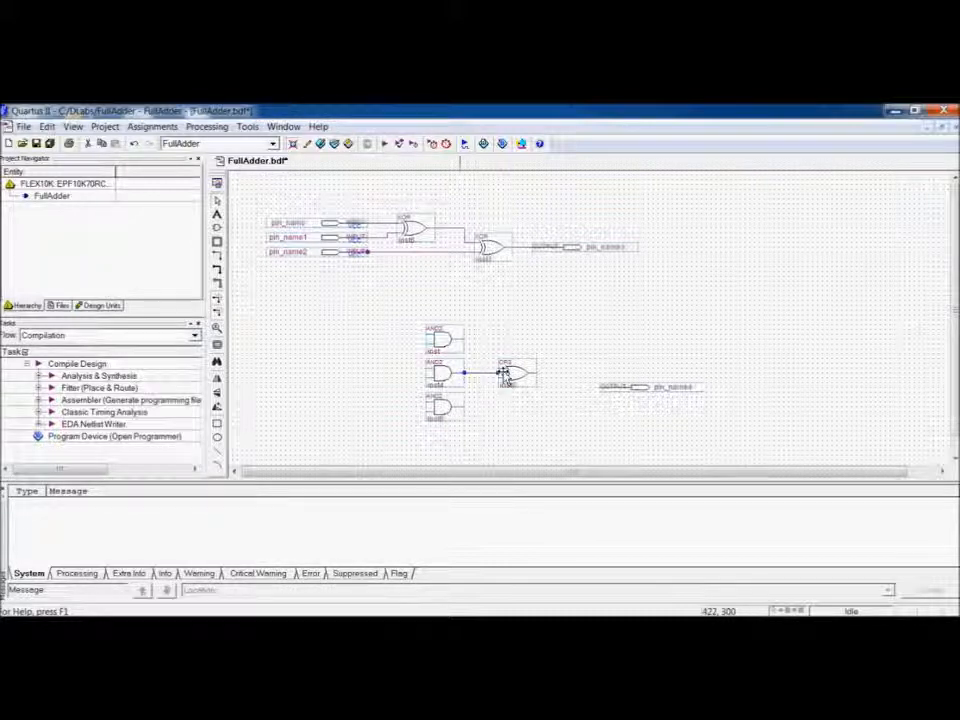
left_click_drag(503, 368, 465, 340)
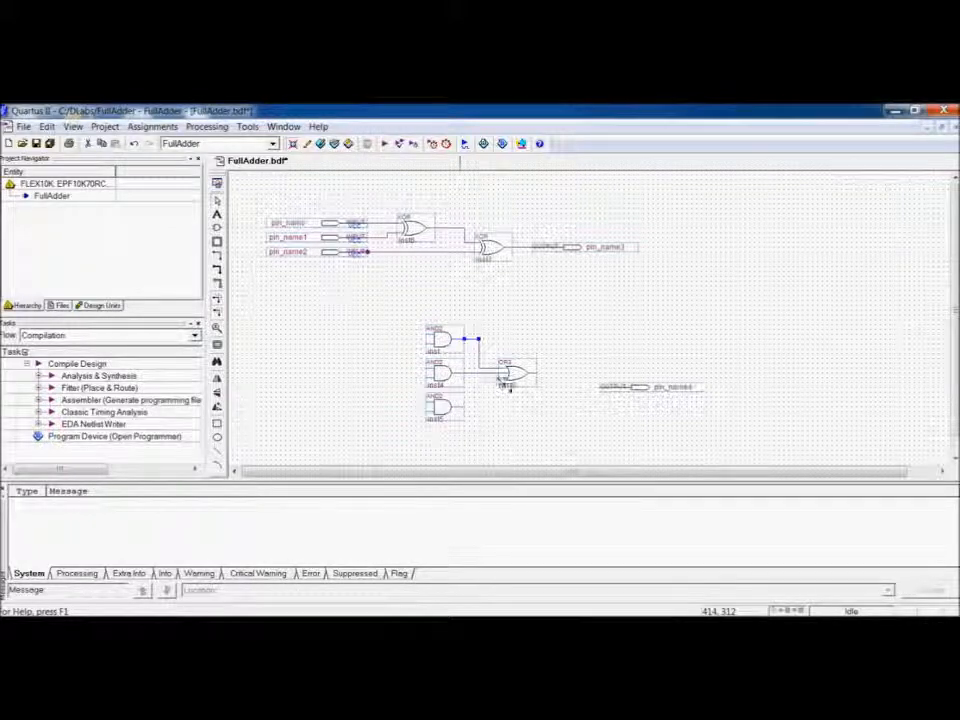
mouse_move(500, 378)
left_mouse_down()
mouse_move(484, 381)
mouse_move(483, 409)
left_mouse_up()
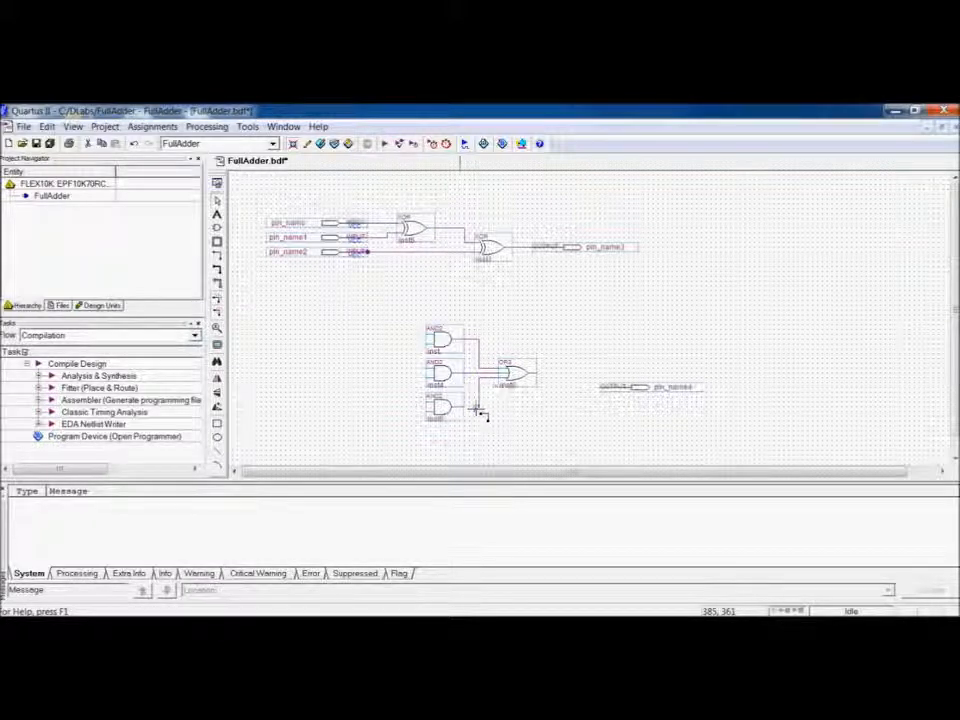
left_click_drag(608, 388, 535, 374)
left_click(575, 340)
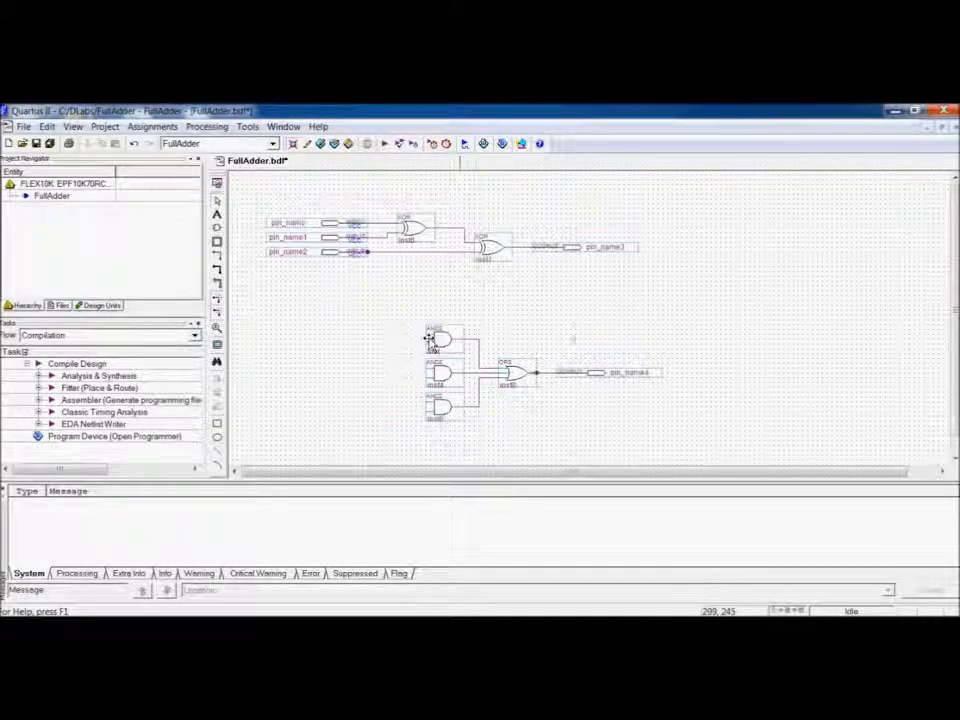
Wire the inputs of the three AND gates to pairs of the A, B and Cin input pin lines.
left_click_drag(435, 341, 397, 227)
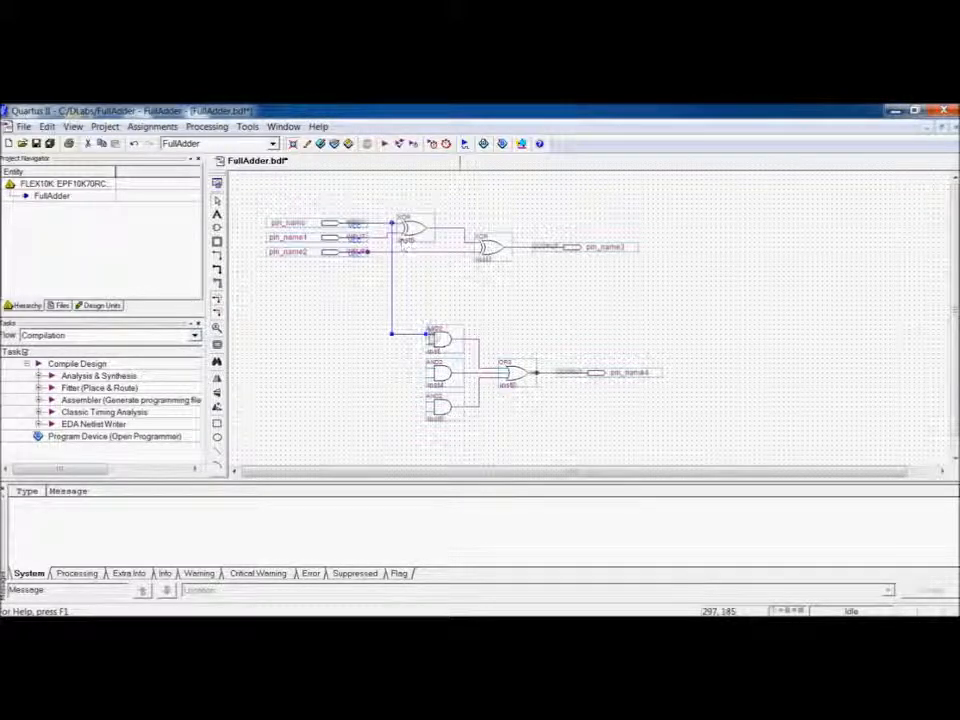
left_click_drag(432, 350, 382, 238)
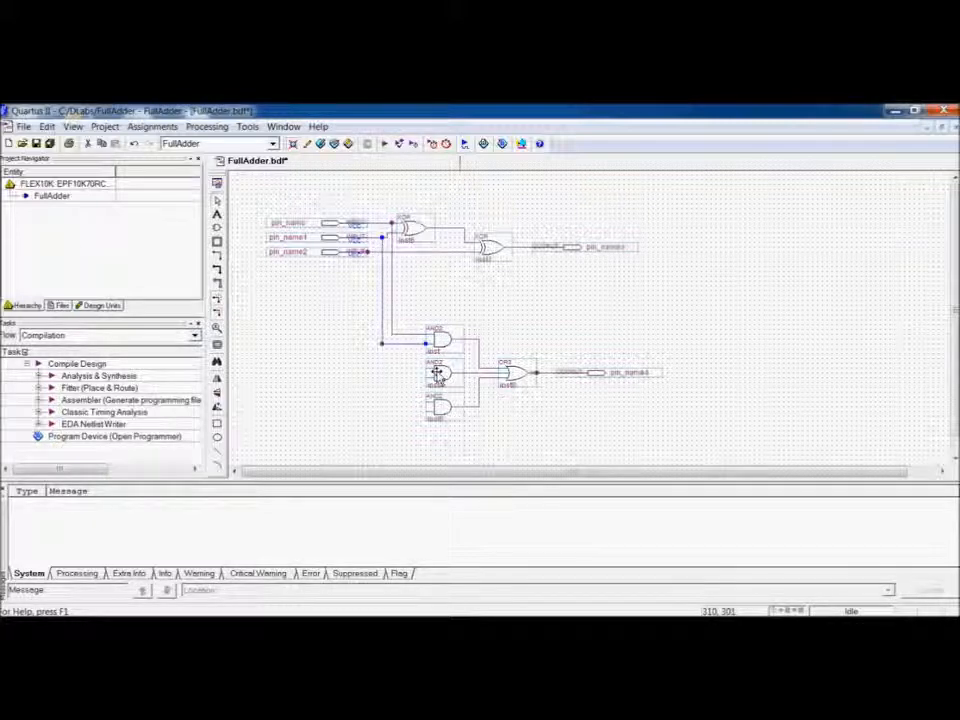
left_click_drag(434, 370, 391, 335)
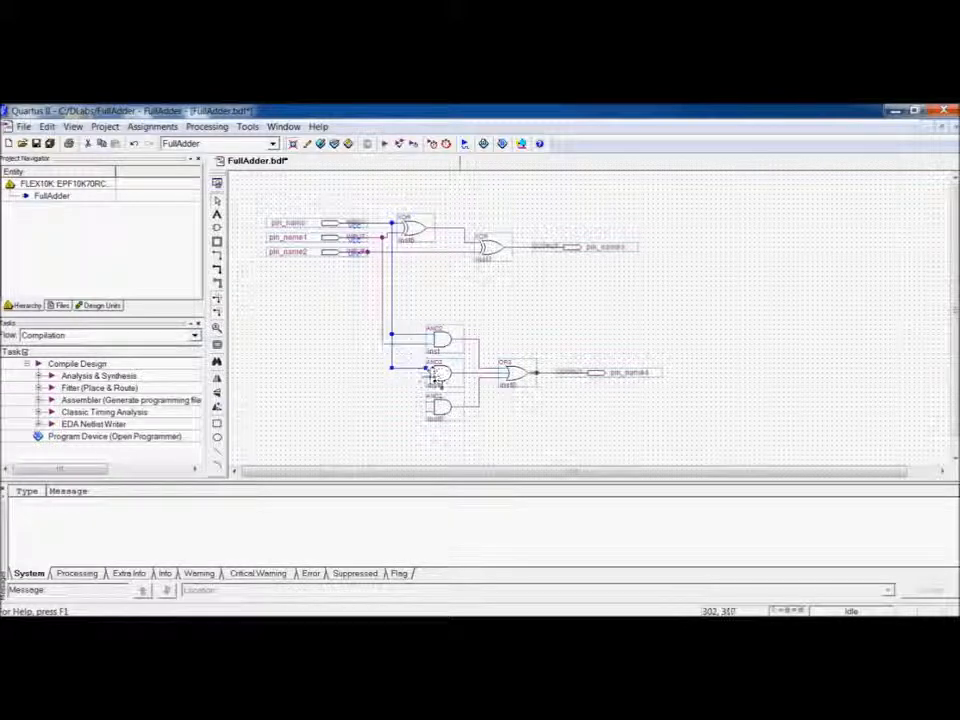
left_click_drag(428, 378, 380, 252)
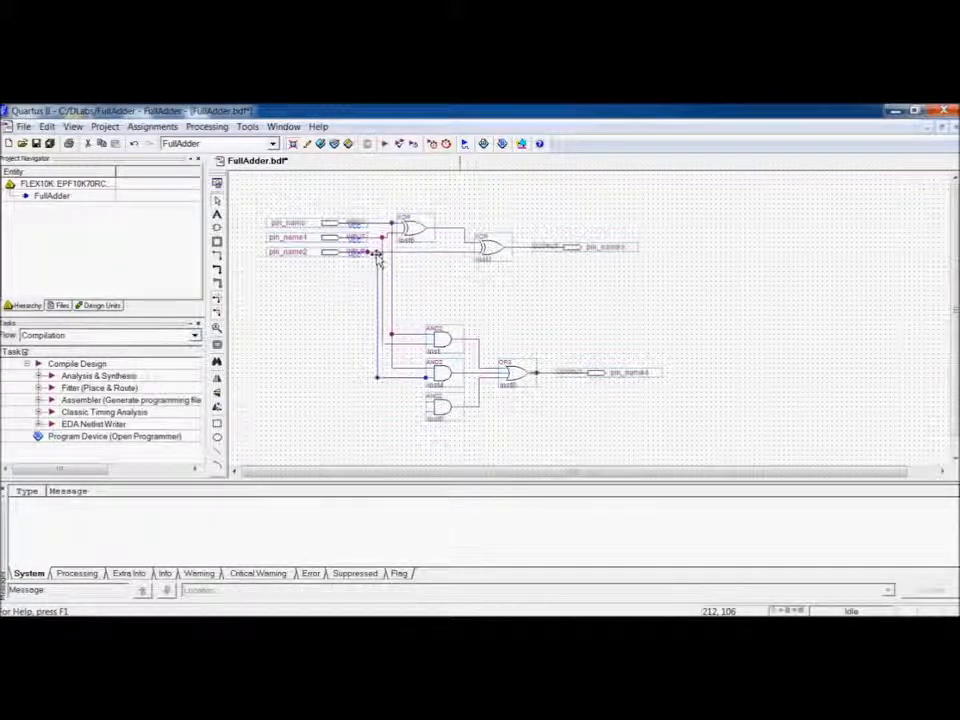
left_click_drag(427, 402, 388, 350)
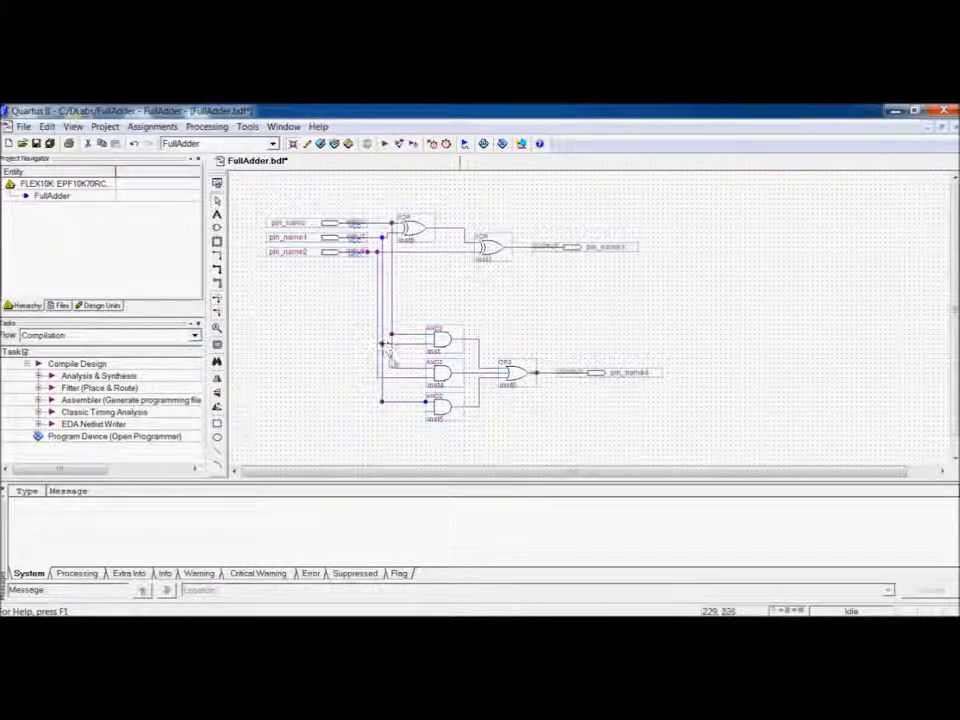
left_click_drag(430, 409, 377, 379)
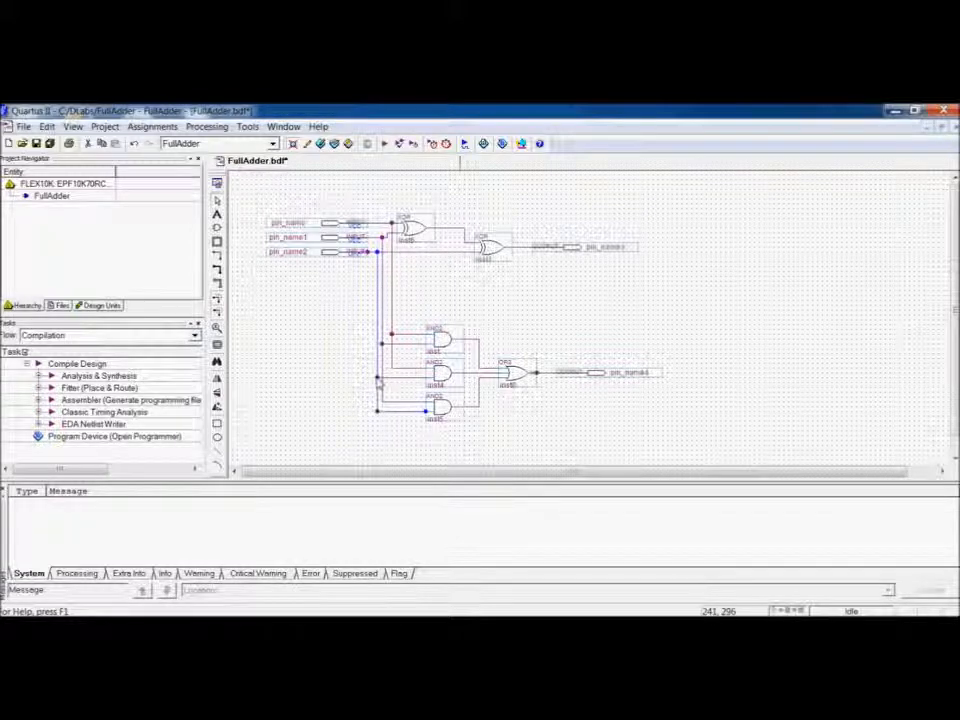
Rename the three input pins A, B and Cin.
double_click(304, 223)
type("A")
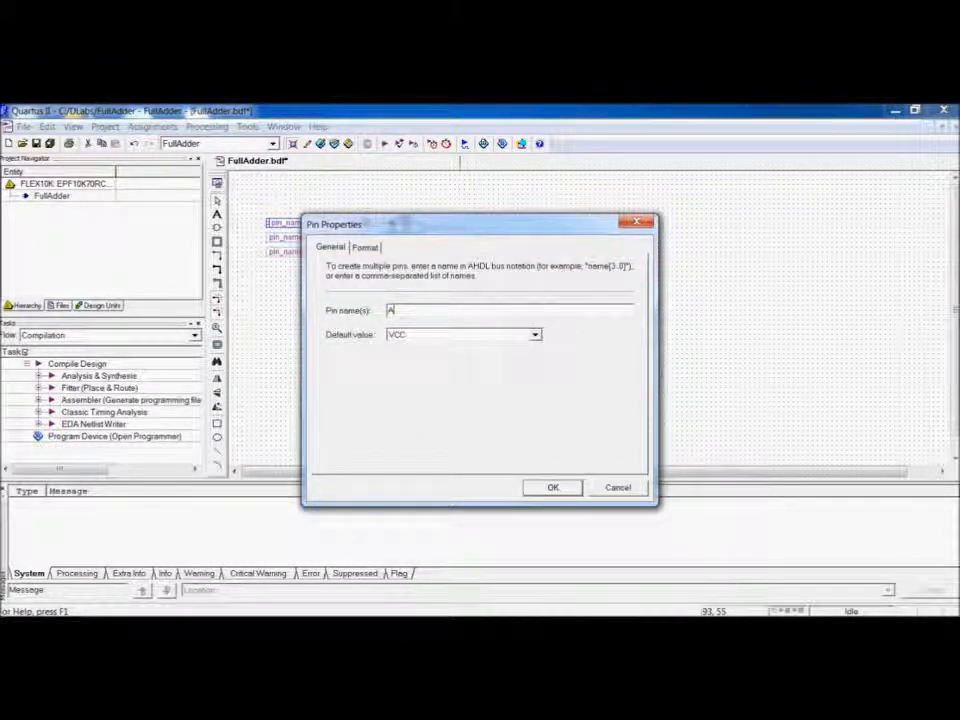
key("Return")
double_click(284, 239)
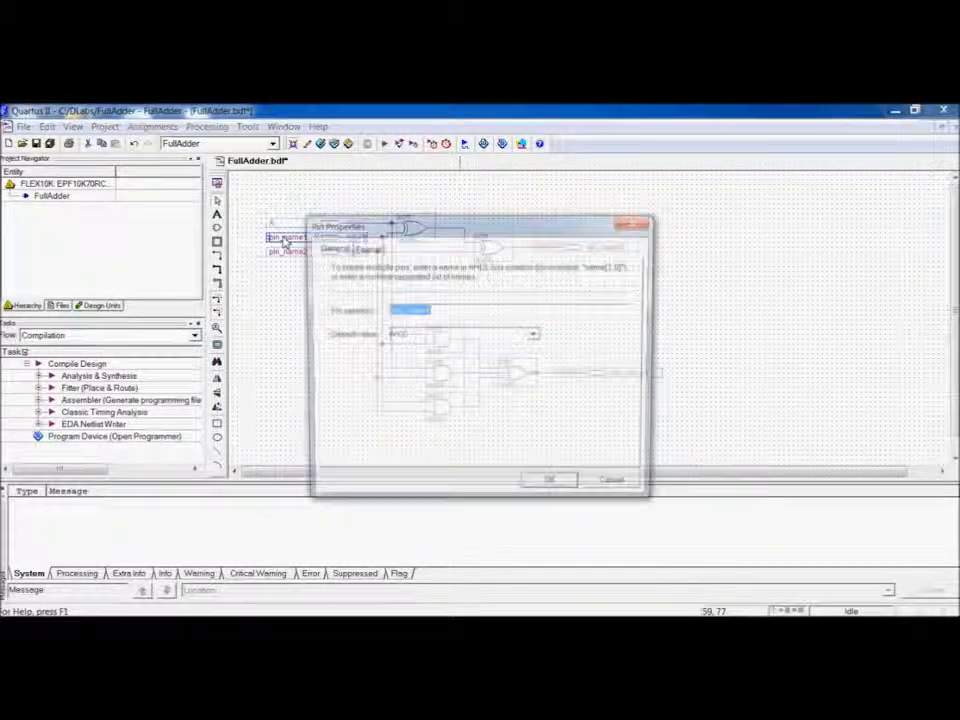
type("B")
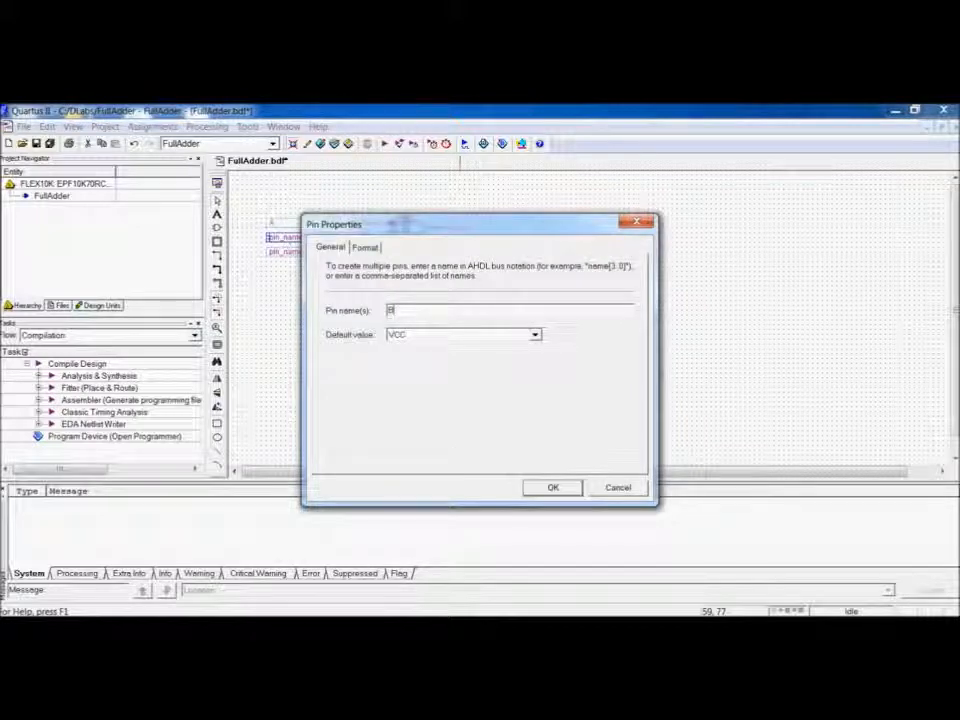
key("Return")
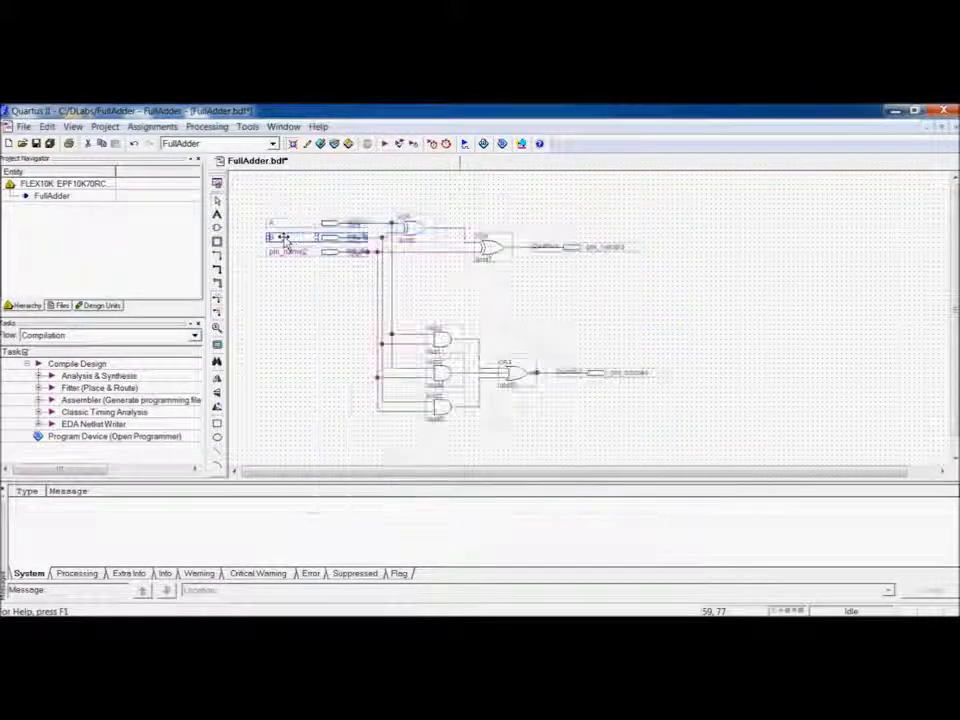
double_click(283, 252)
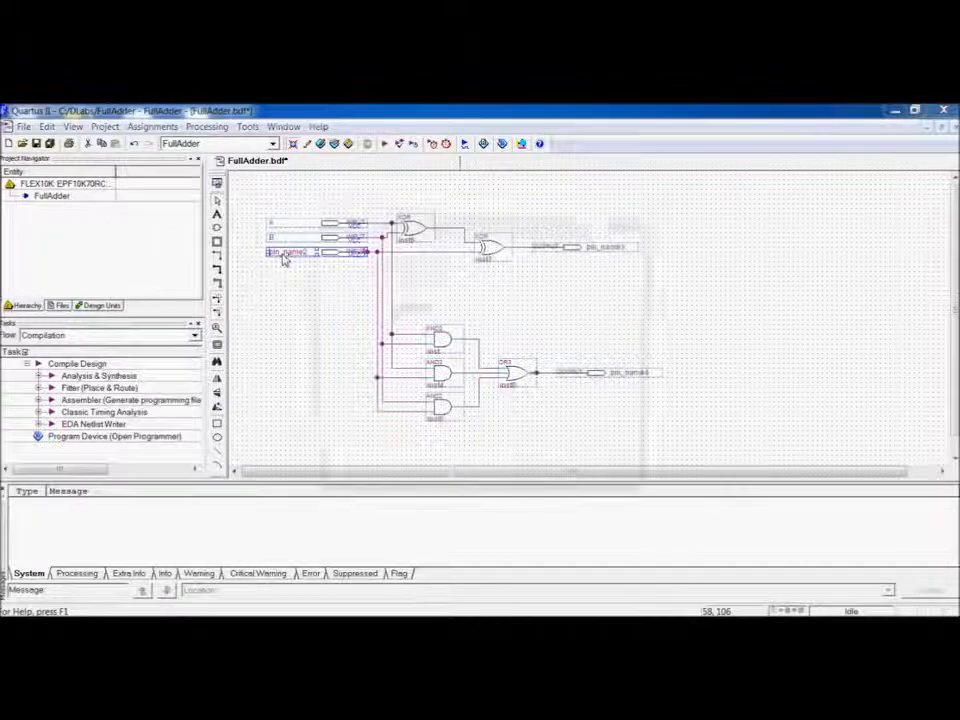
type("Cin")
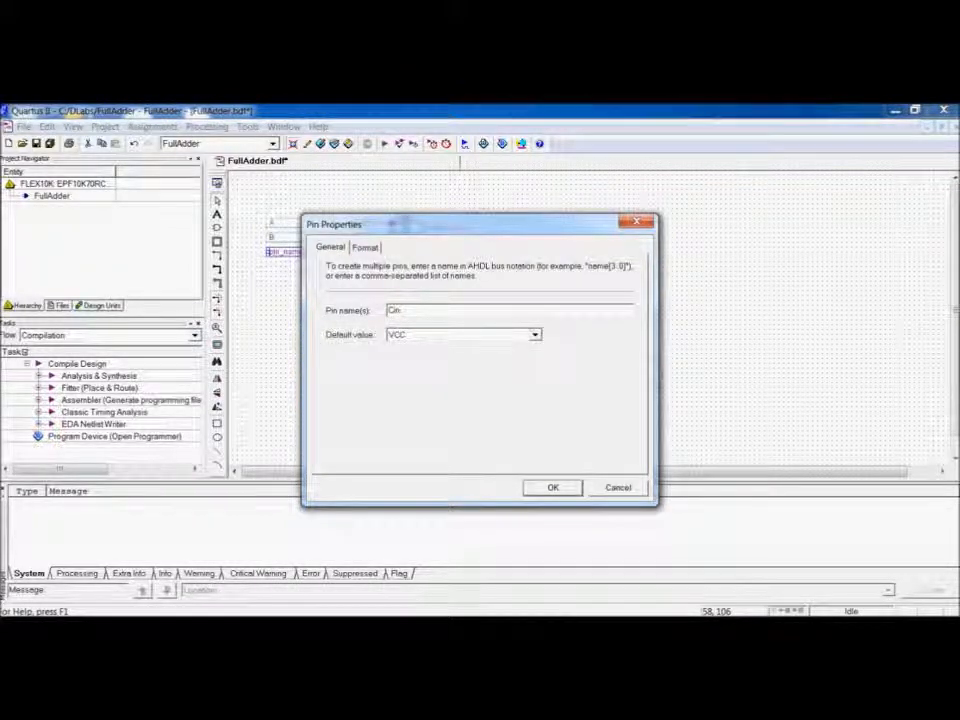
key("Return")
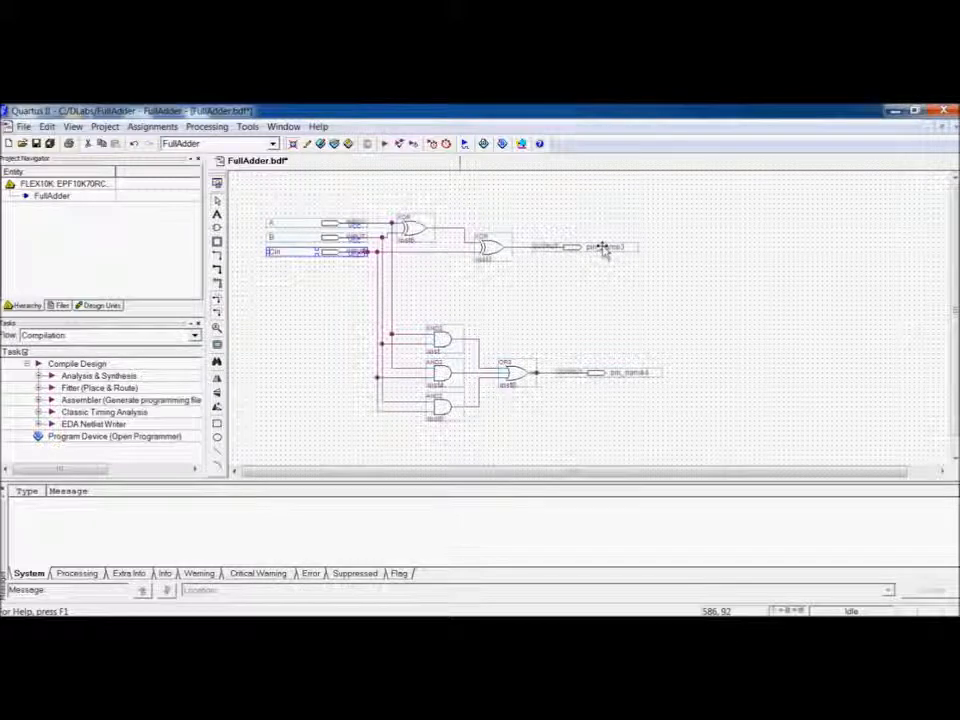
Rename the output pins Sum and Cout, then save the schematic.
double_click(596, 249)
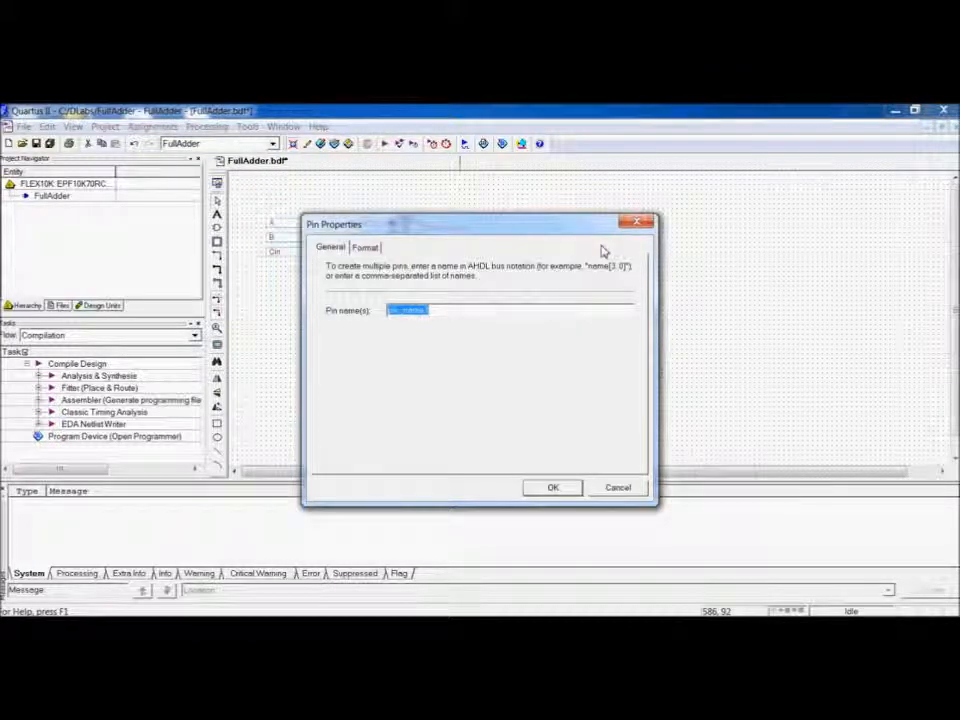
type("Sum")
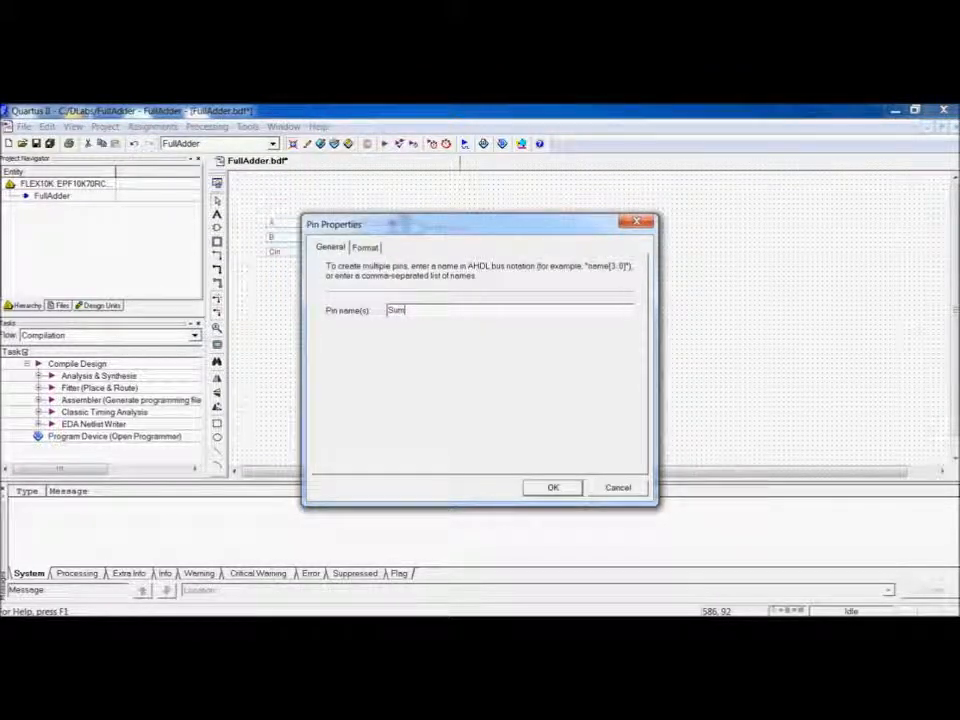
key("Return")
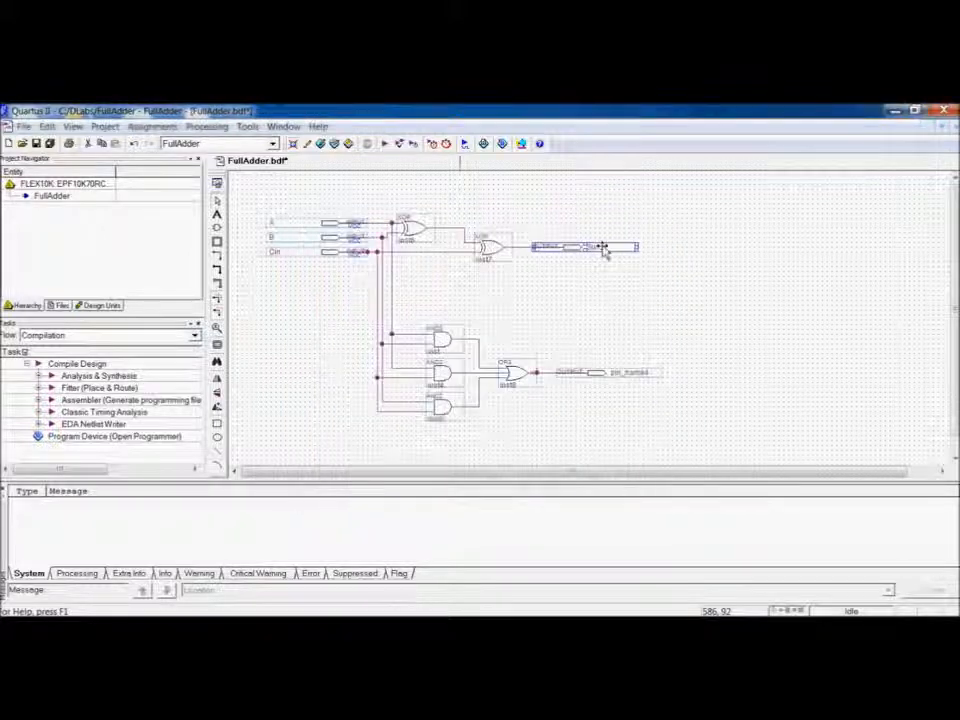
double_click(633, 374)
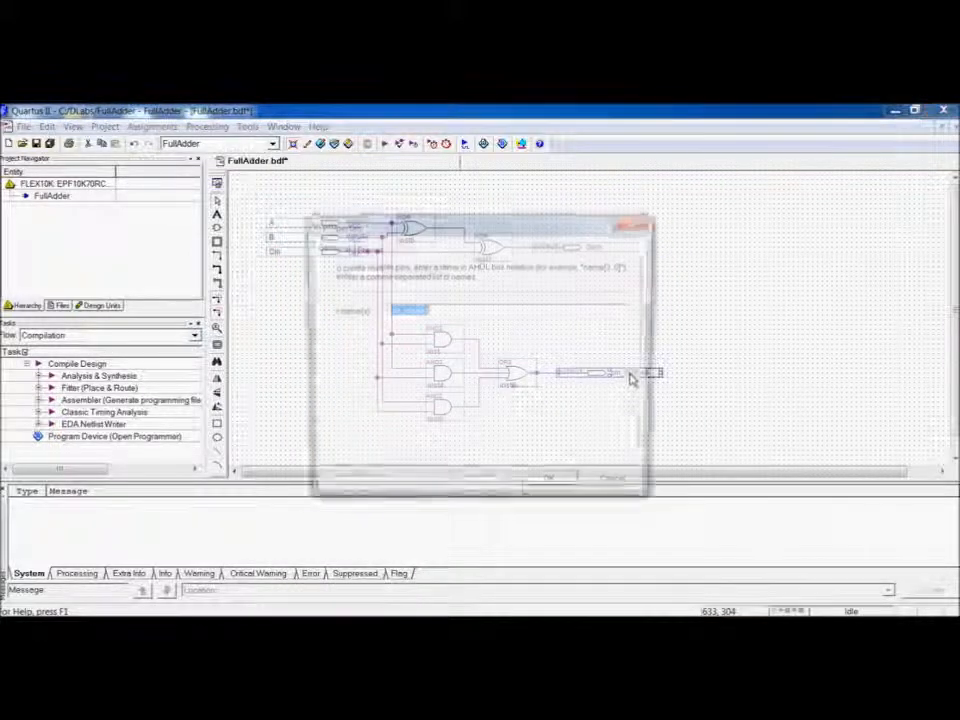
type("Cout")
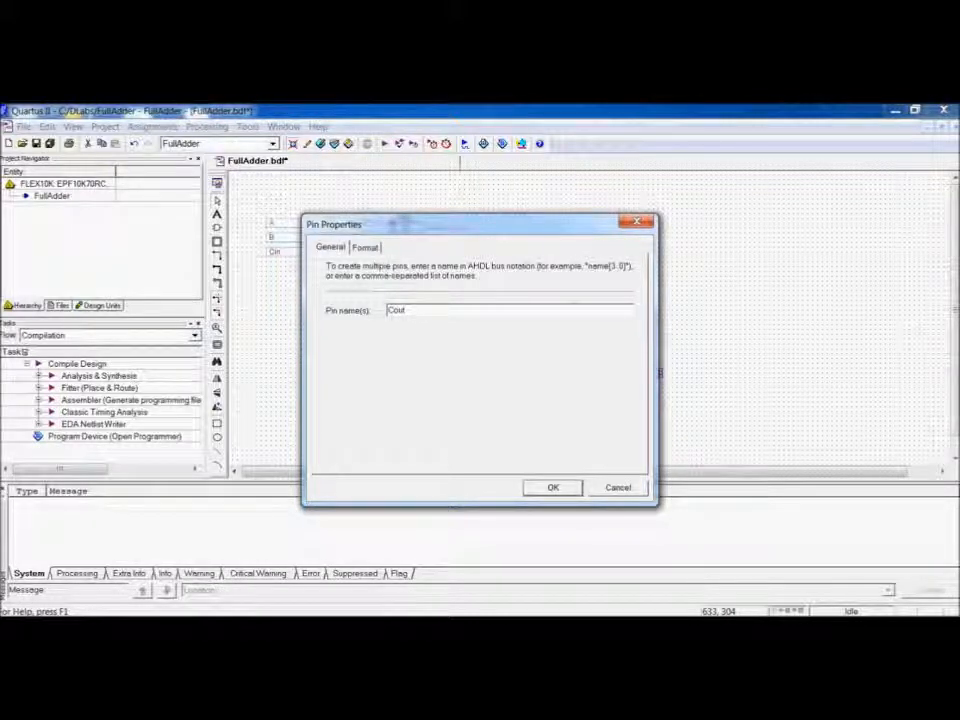
key("Return")
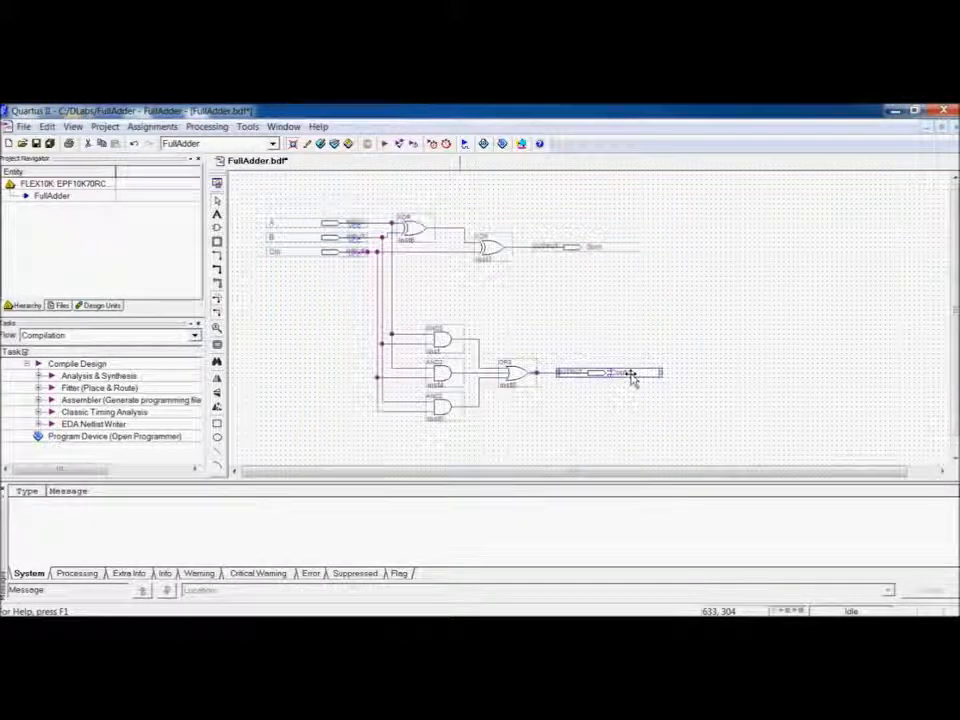
left_click(594, 312)
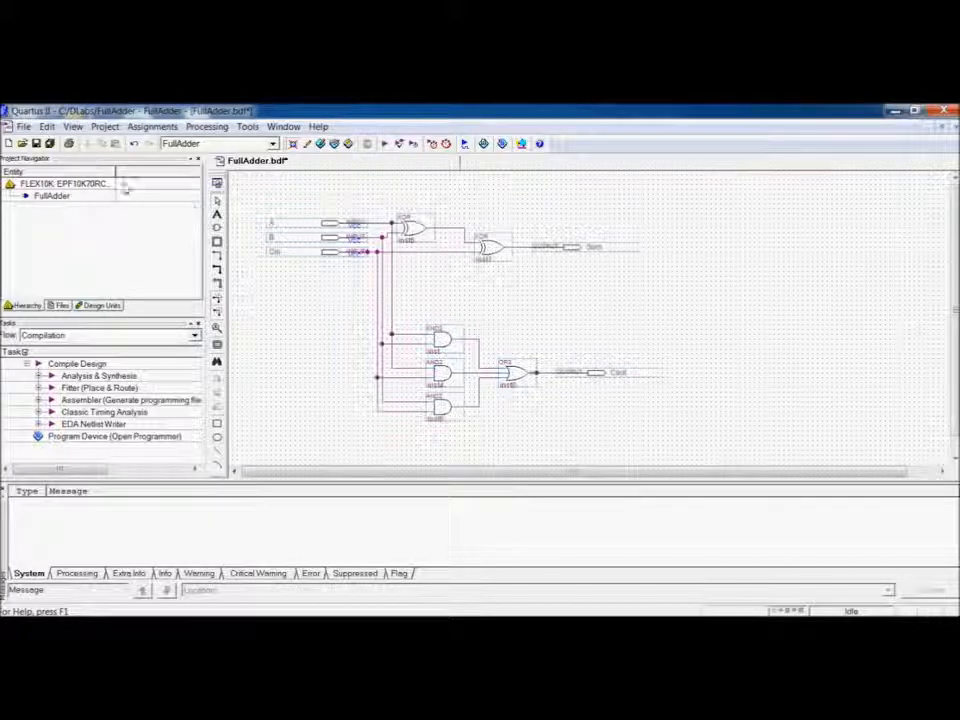
left_click(37, 144)
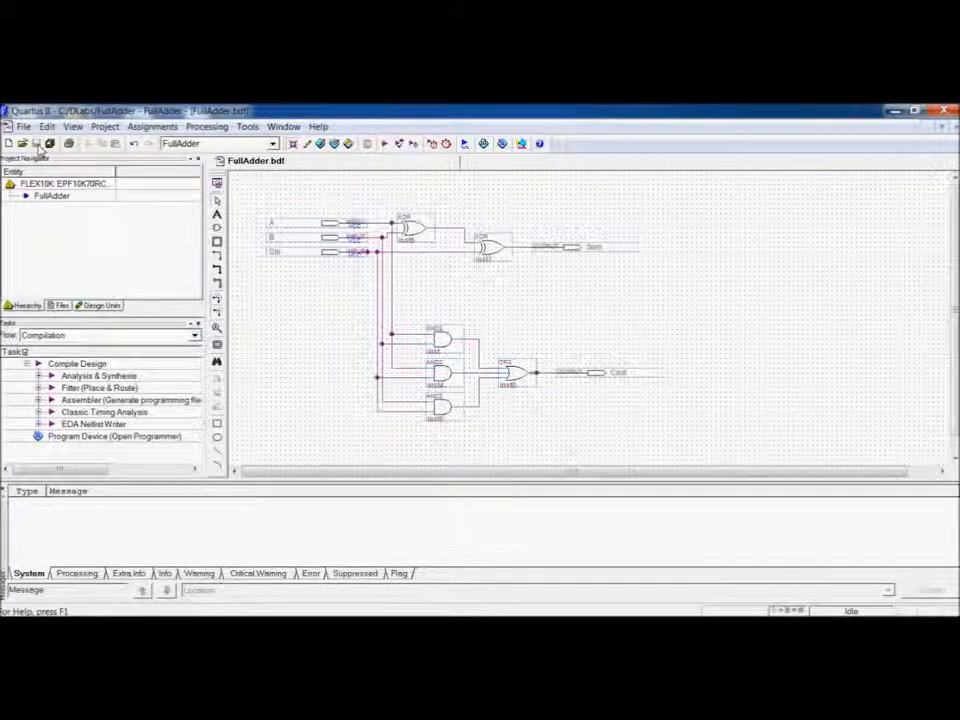
Set the schematic as the top-level entity and run Analysis & Synthesis.
left_click(105, 126)
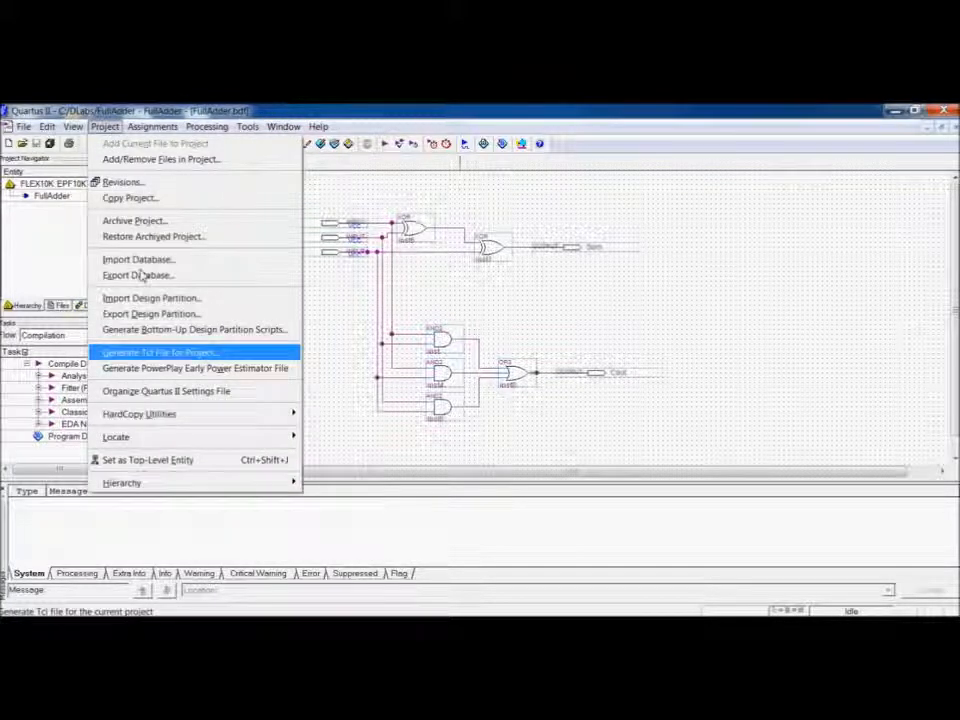
left_click(199, 464)
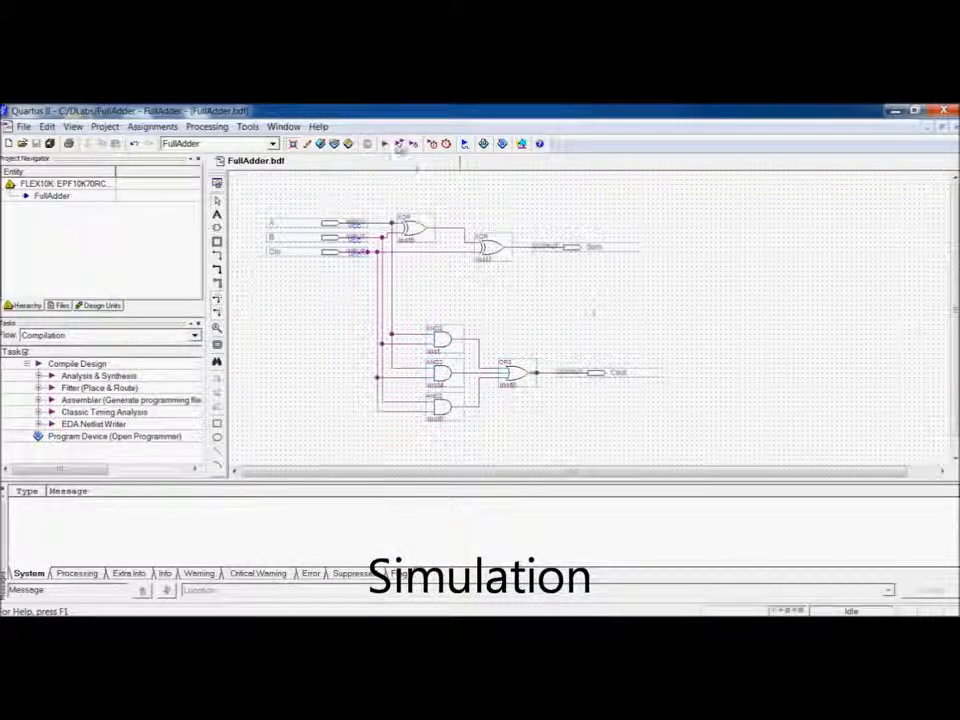
left_click(399, 145)
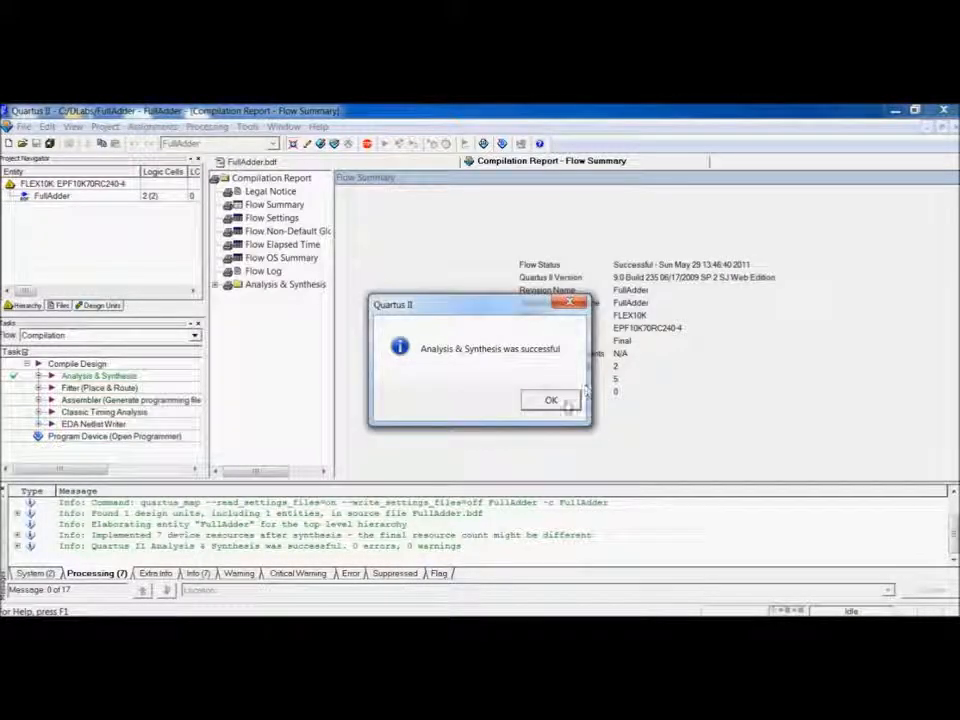
left_click(553, 402)
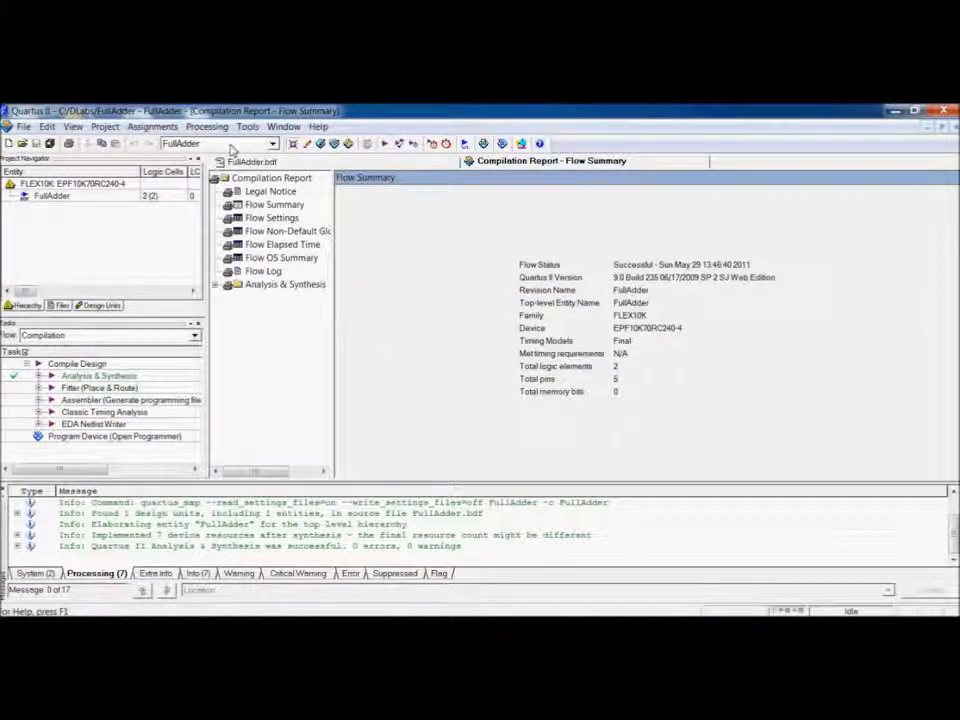
Open the Simulator Tool, switch the simulation mode to Functional and generate the functional simulation netlist.
left_click(200, 128)
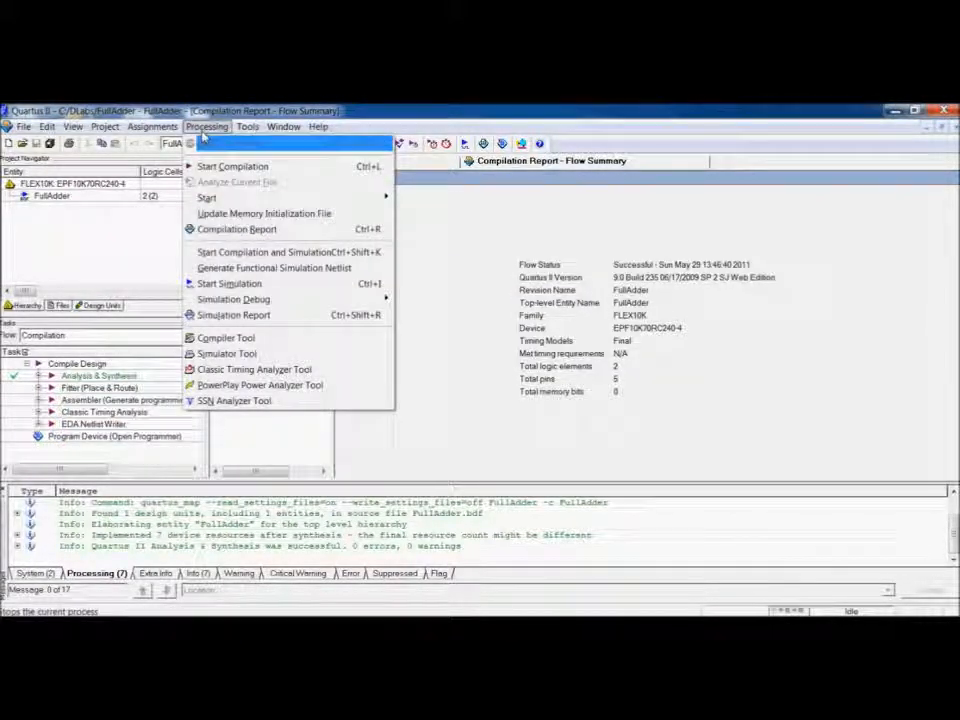
left_click(310, 355)
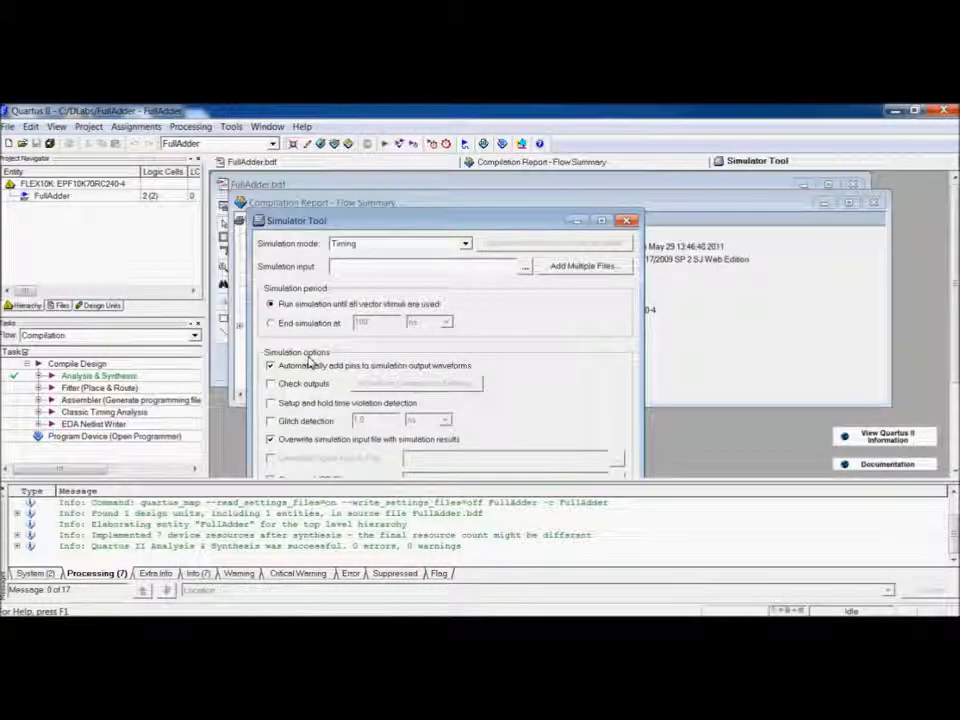
left_click(465, 243)
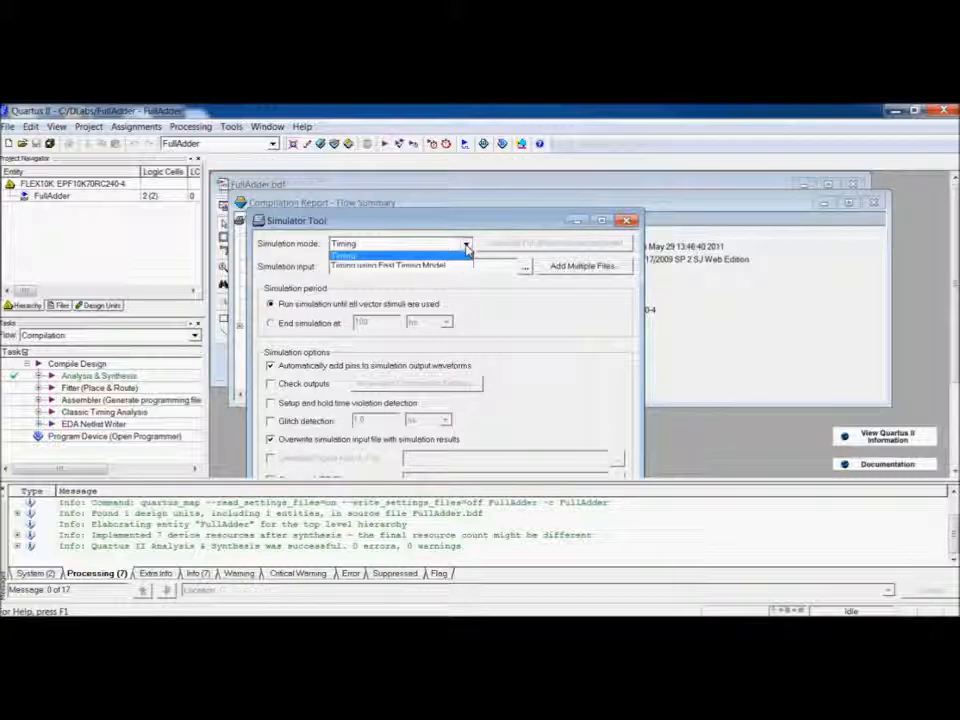
left_click(464, 257)
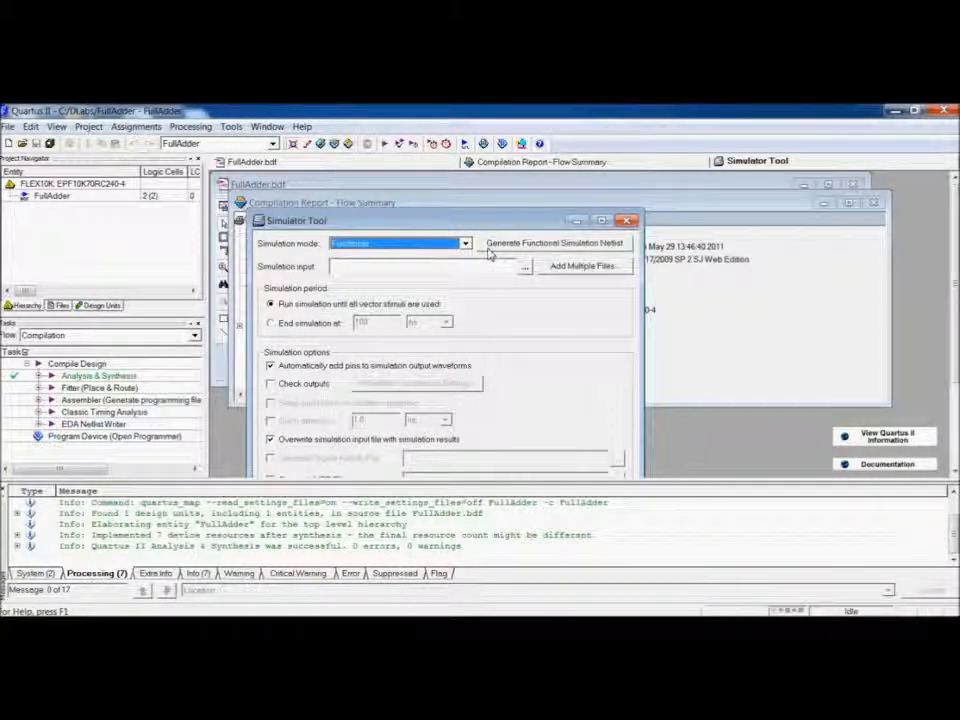
left_click(490, 250)
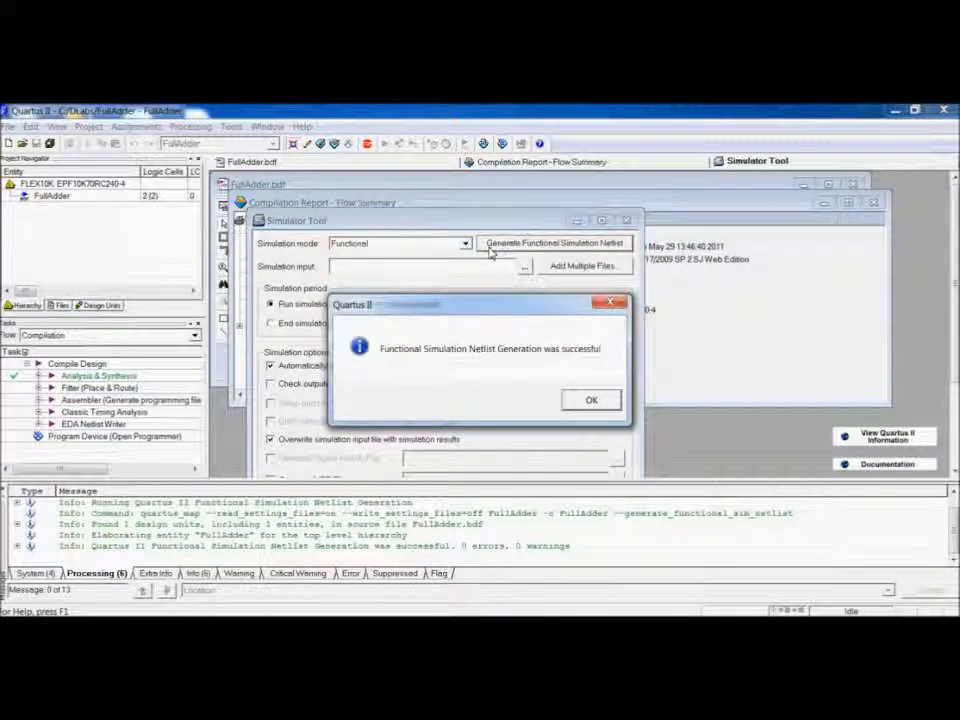
left_click(589, 401)
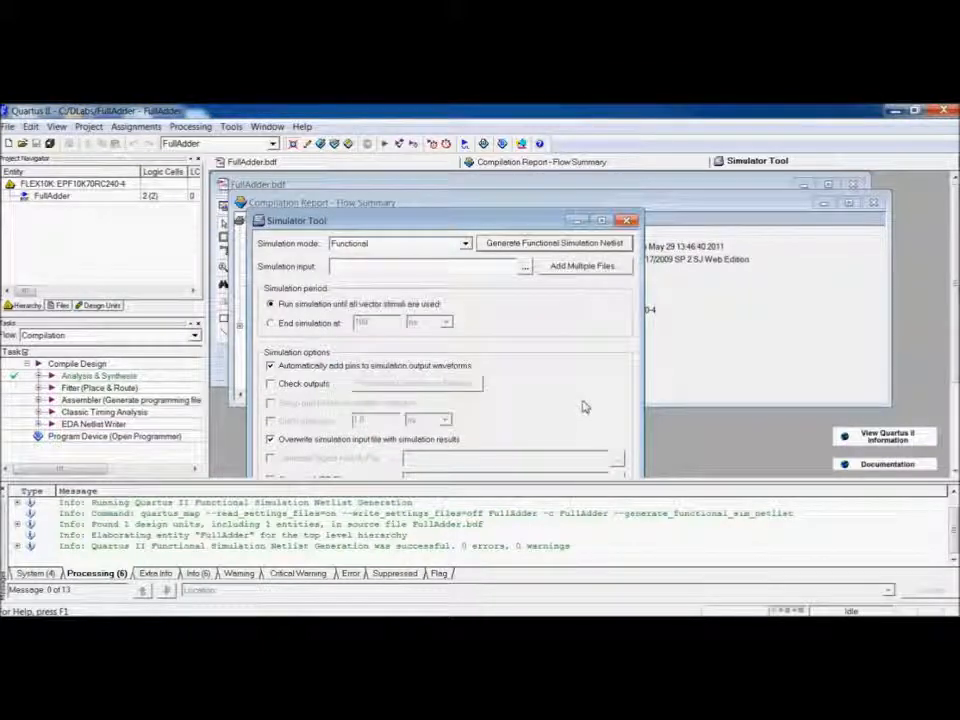
Create a new Vector Waveform File.
left_click(8, 127)
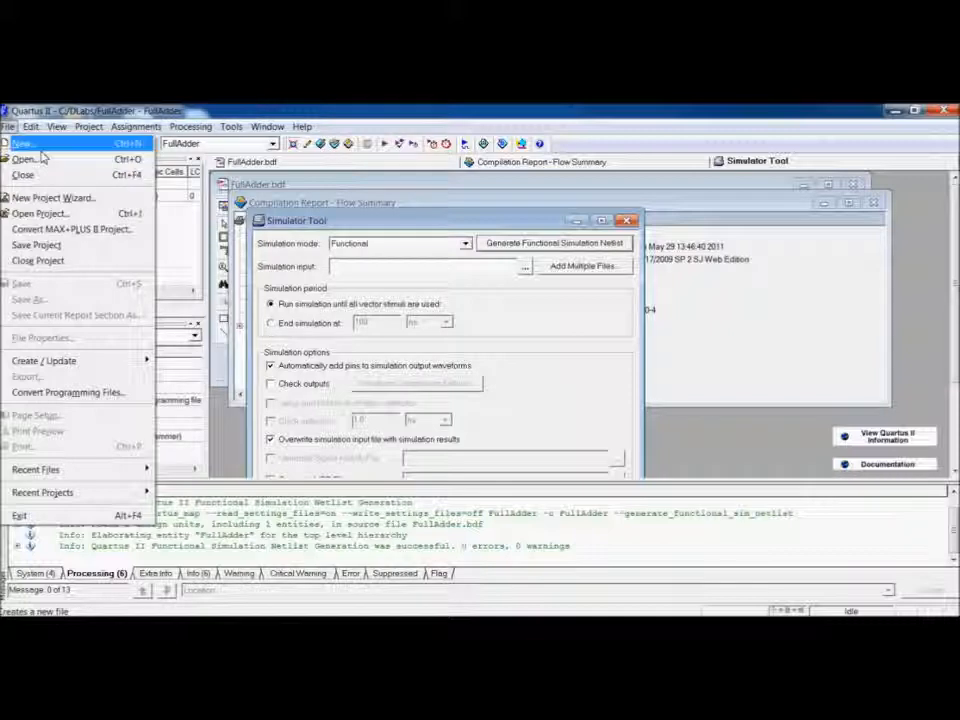
left_click(40, 148)
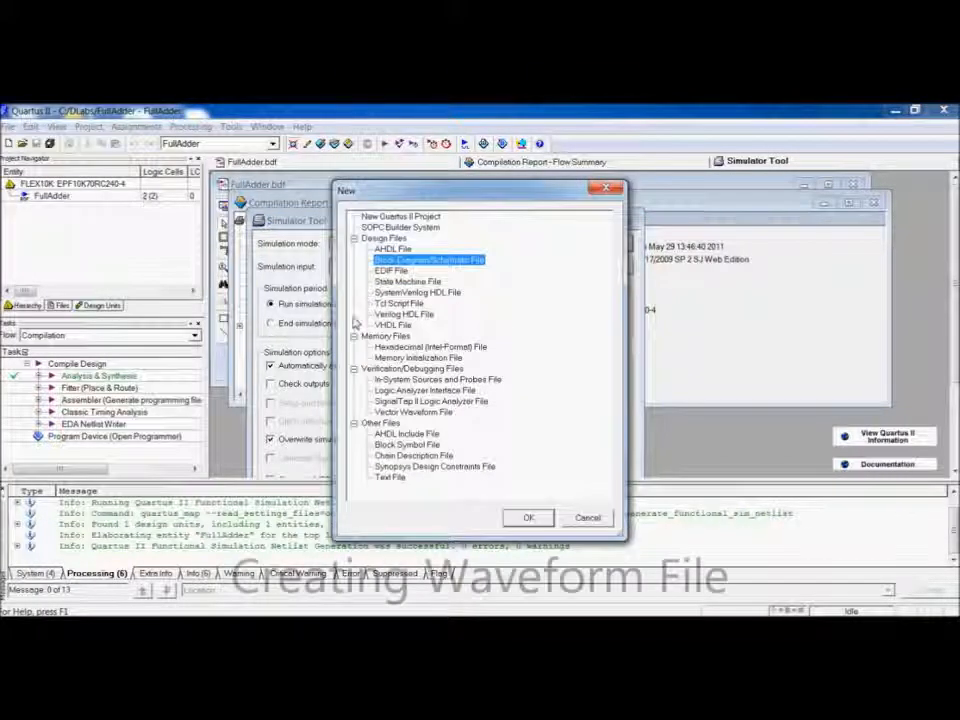
left_click(444, 414)
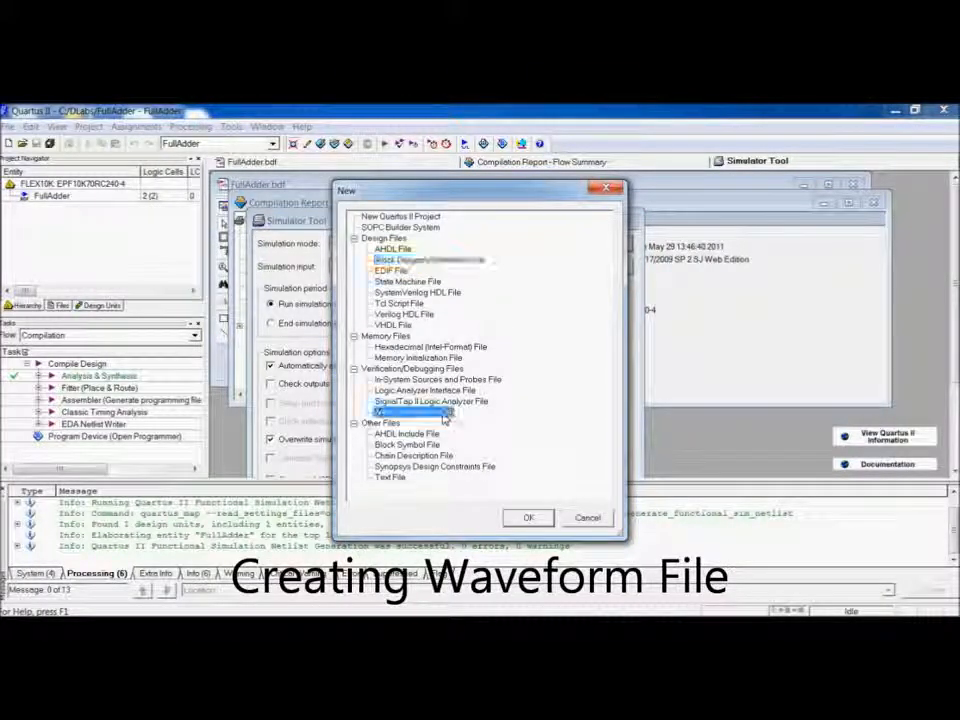
left_click(527, 517)
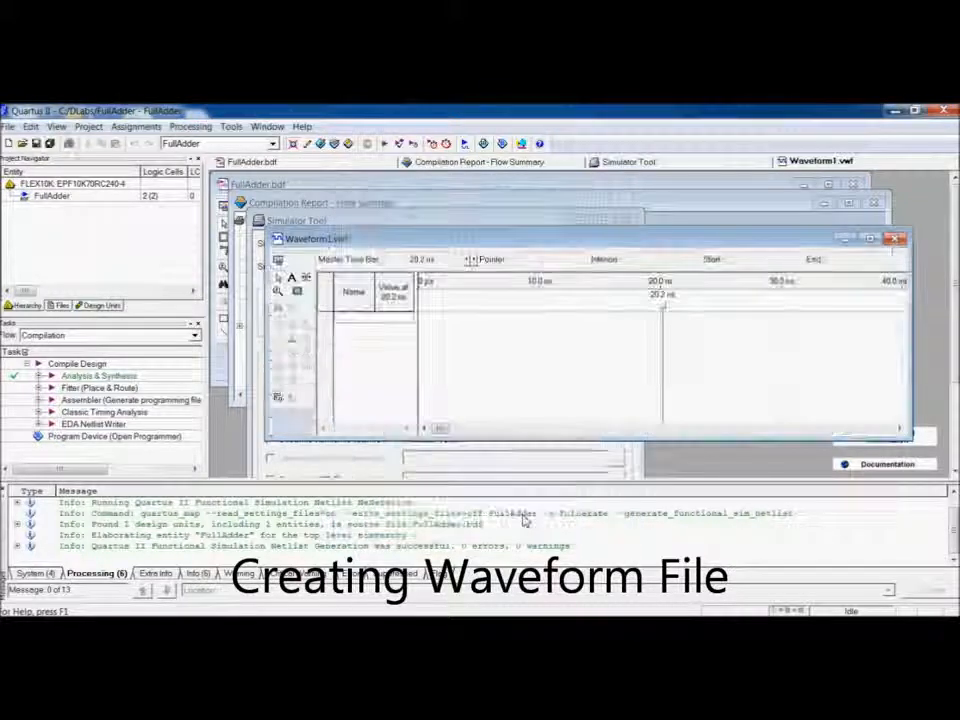
Maximize the waveform window and save the waveform file as FullAdder.
double_click(458, 247)
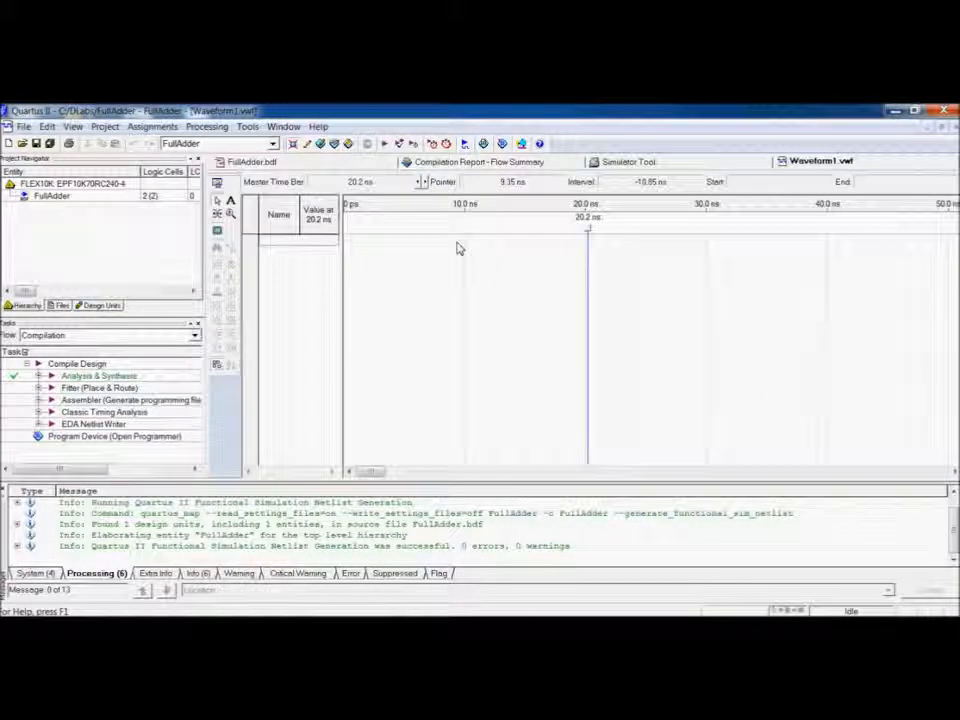
key("ctrl+s")
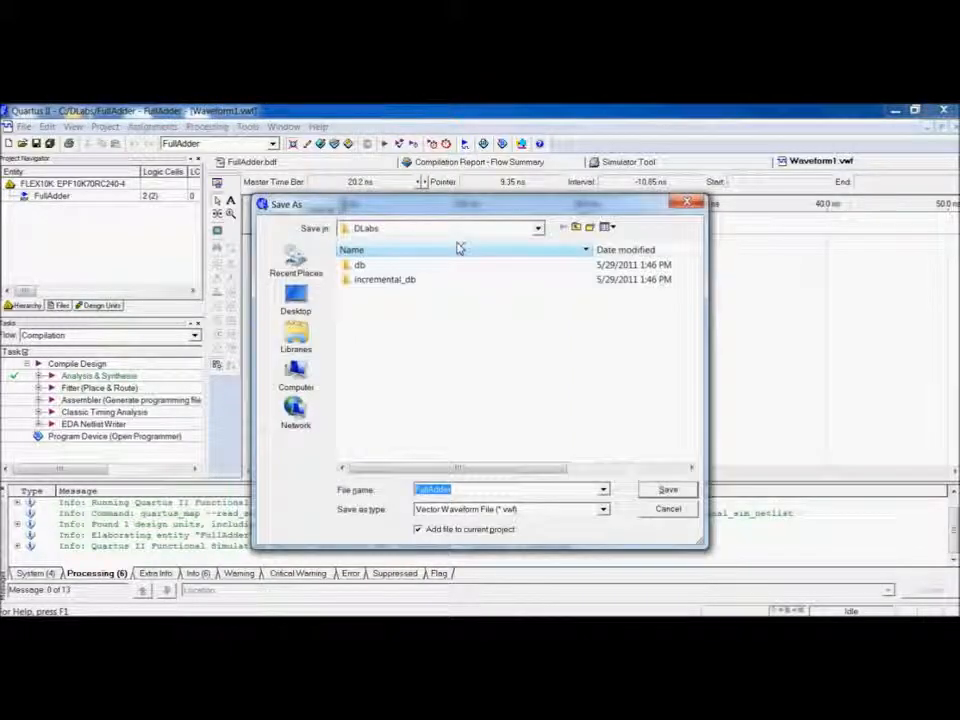
left_click(664, 495)
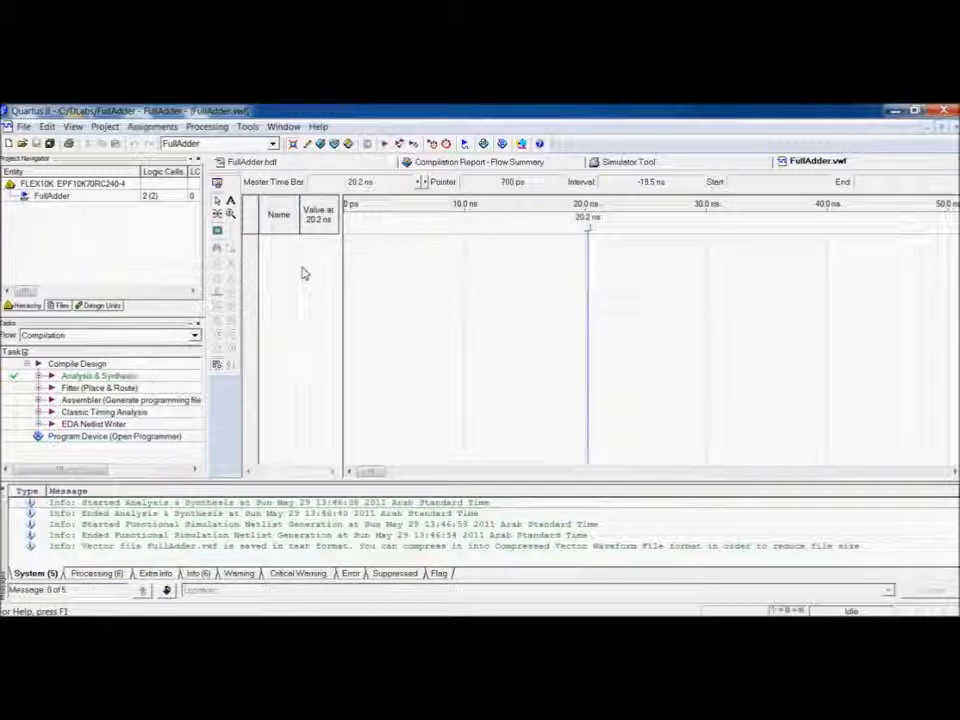
Insert all design pins (A, B, Cin, Cout, Sum) into the waveform using the Node Finder.
double_click(304, 273)
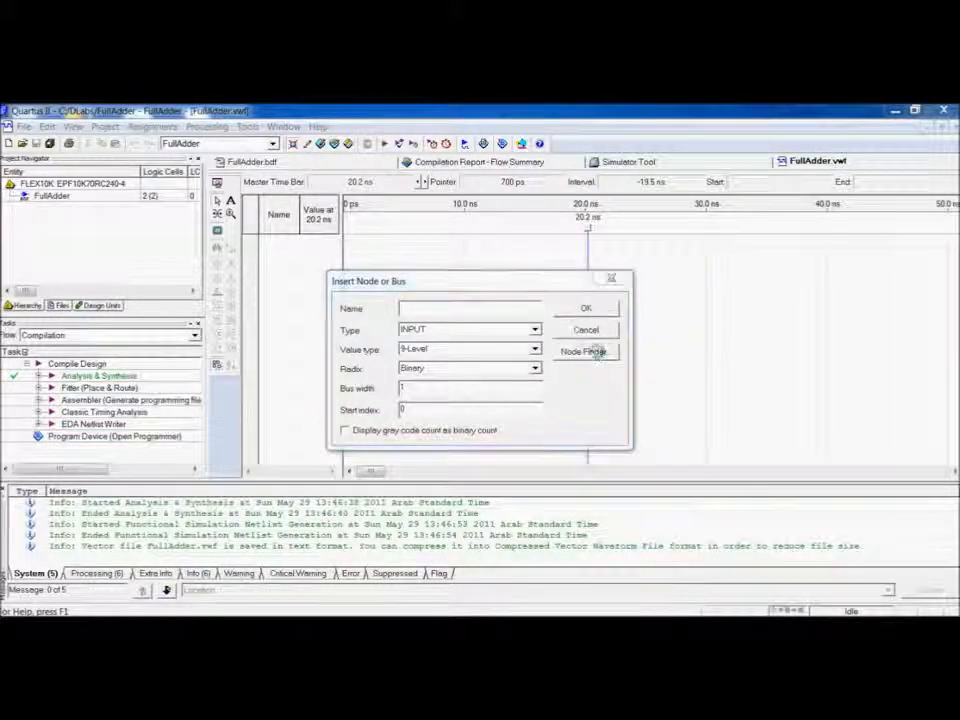
left_click(585, 352)
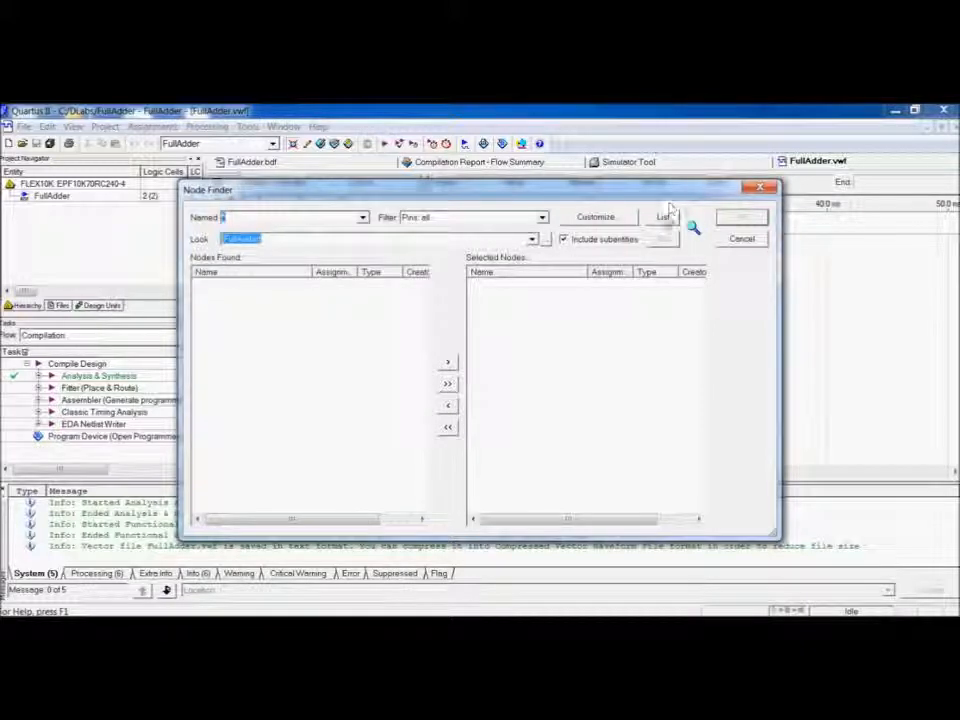
left_click(663, 217)
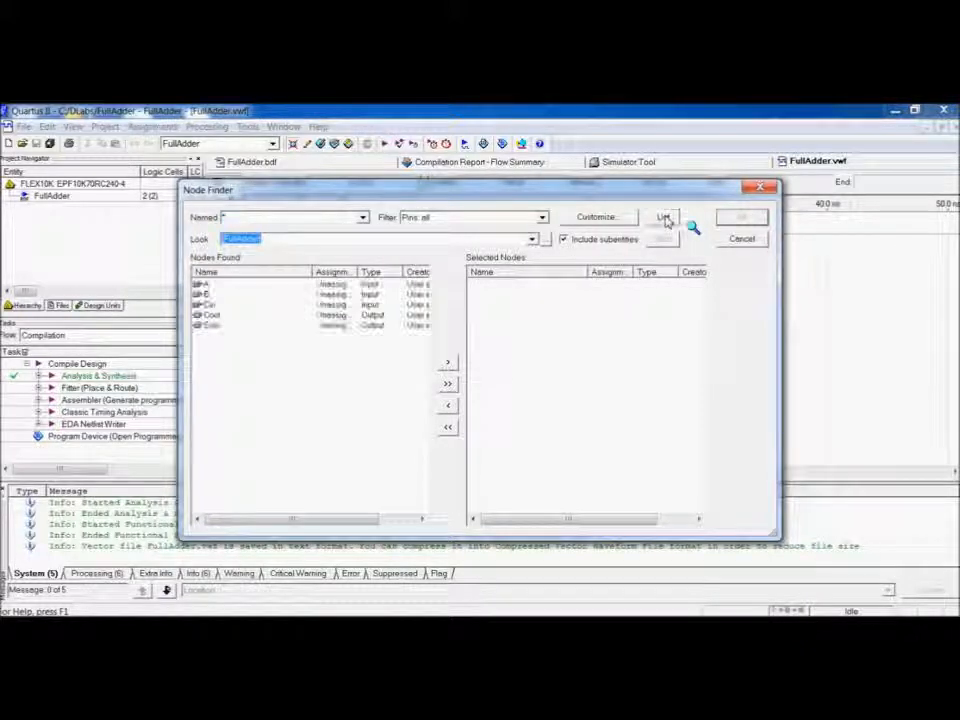
left_click(449, 386)
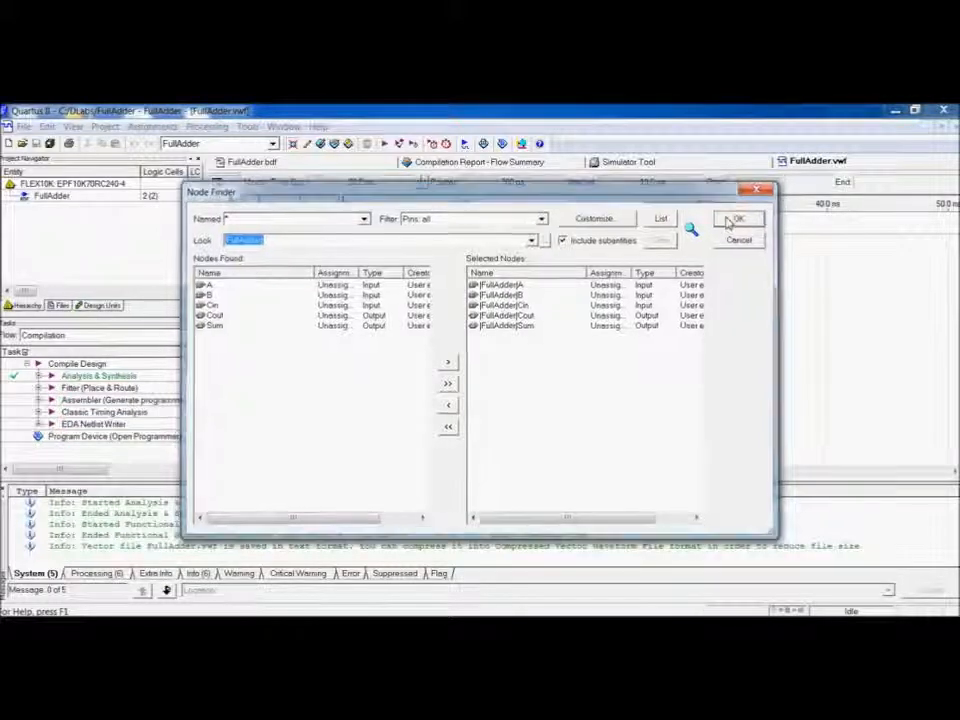
left_click(738, 218)
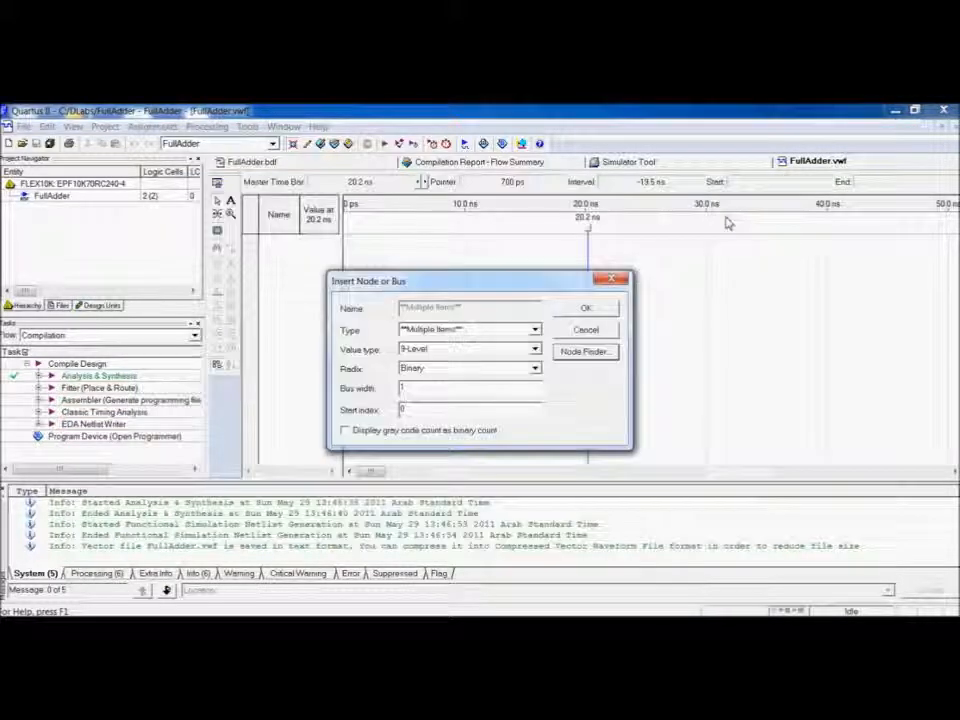
left_click(587, 310)
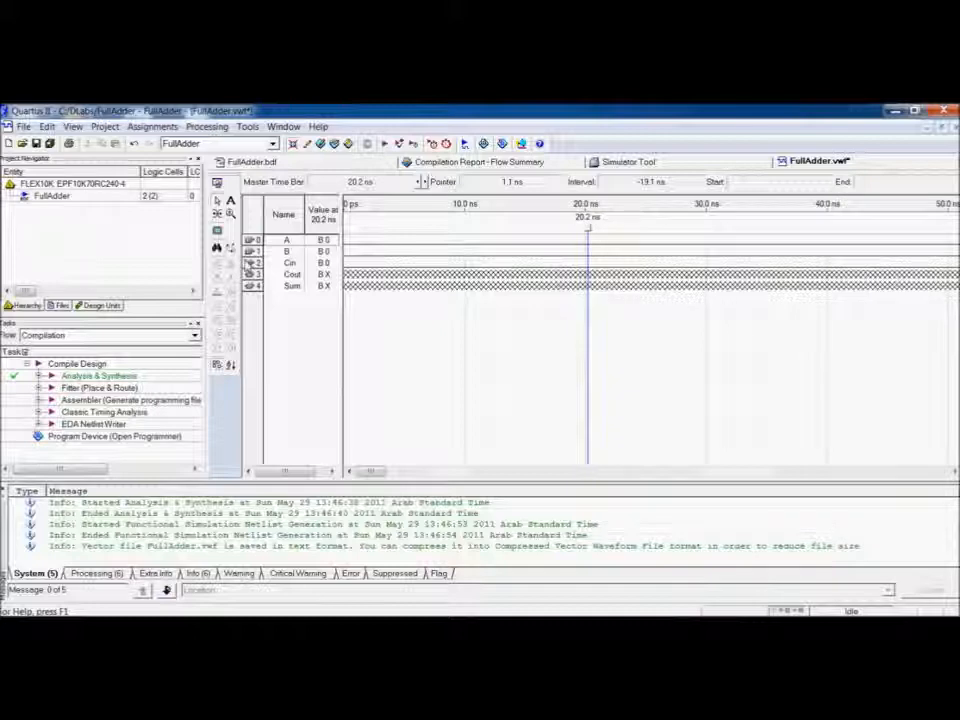
Reorder the signals so Cin is listed first and Sum appears above Cout.
left_click(252, 263)
left_click_drag(252, 263, 253, 241)
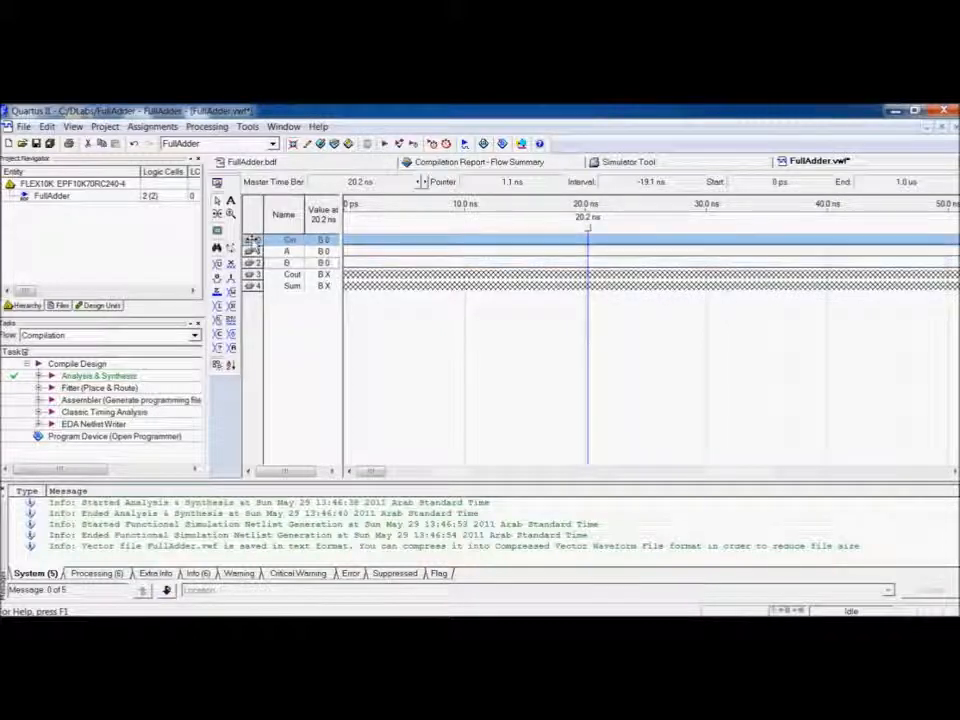
left_click(279, 318)
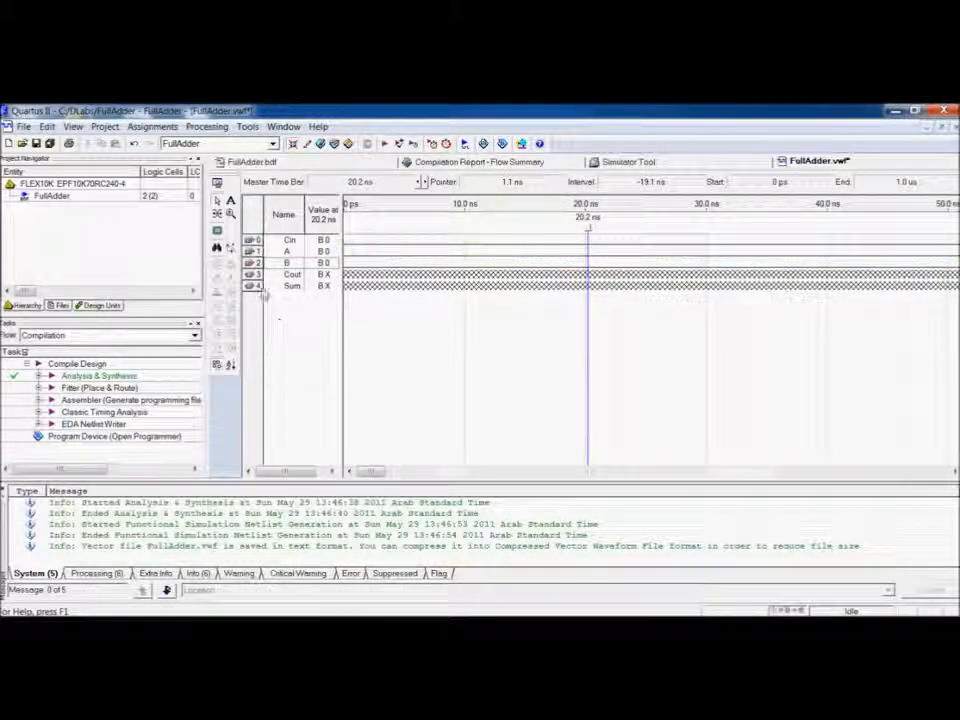
left_click(254, 274)
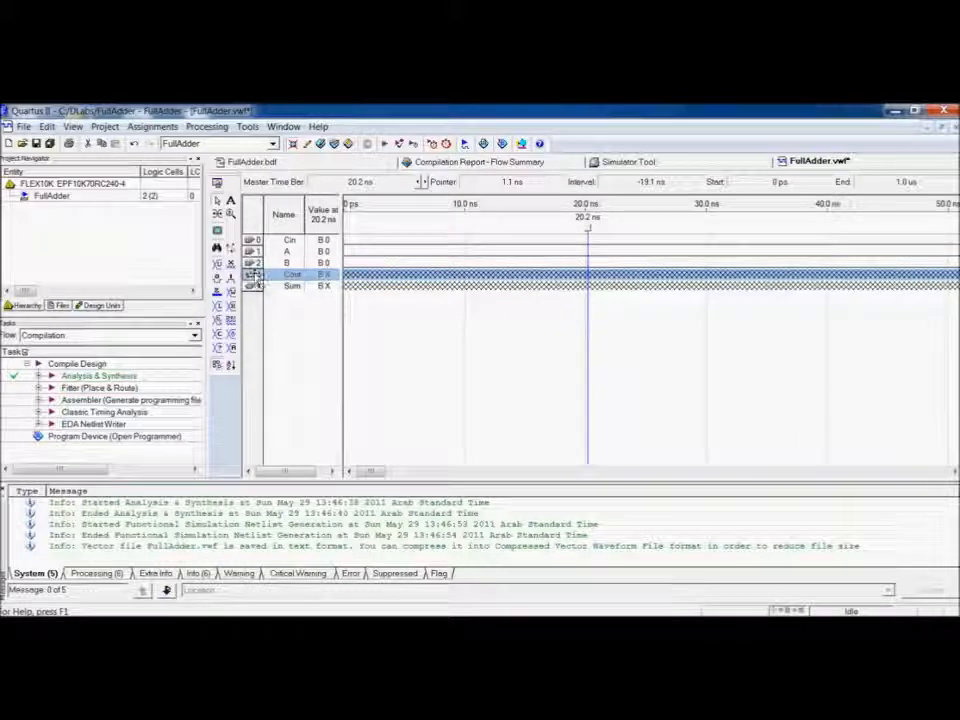
left_click_drag(257, 304, 253, 302)
left_click(294, 317)
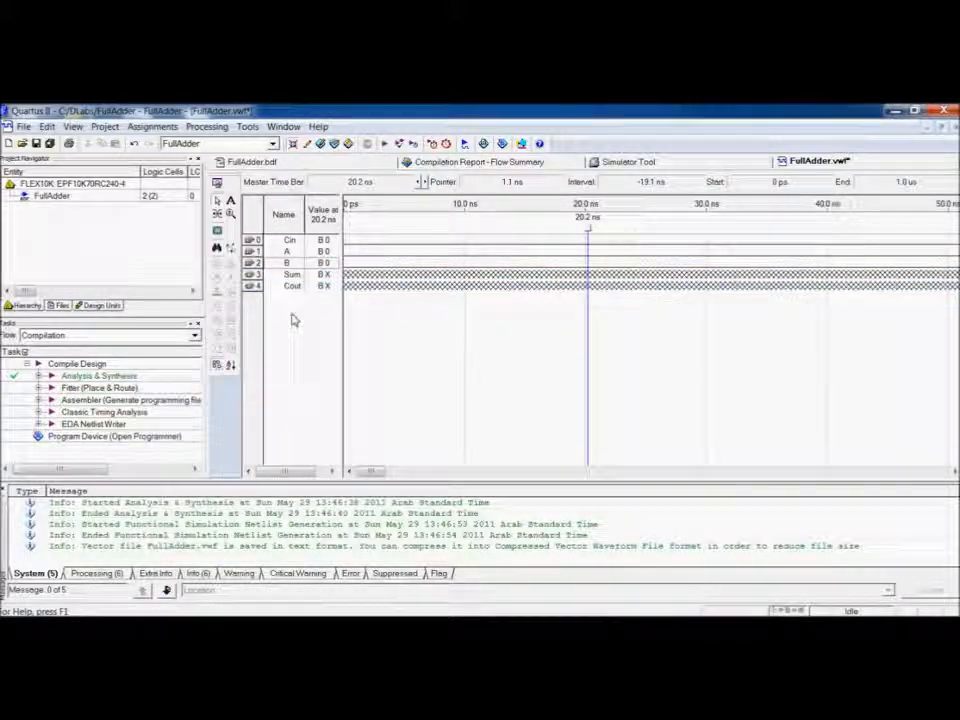
Set the waveform end time to 800 ns.
left_click(46, 126)
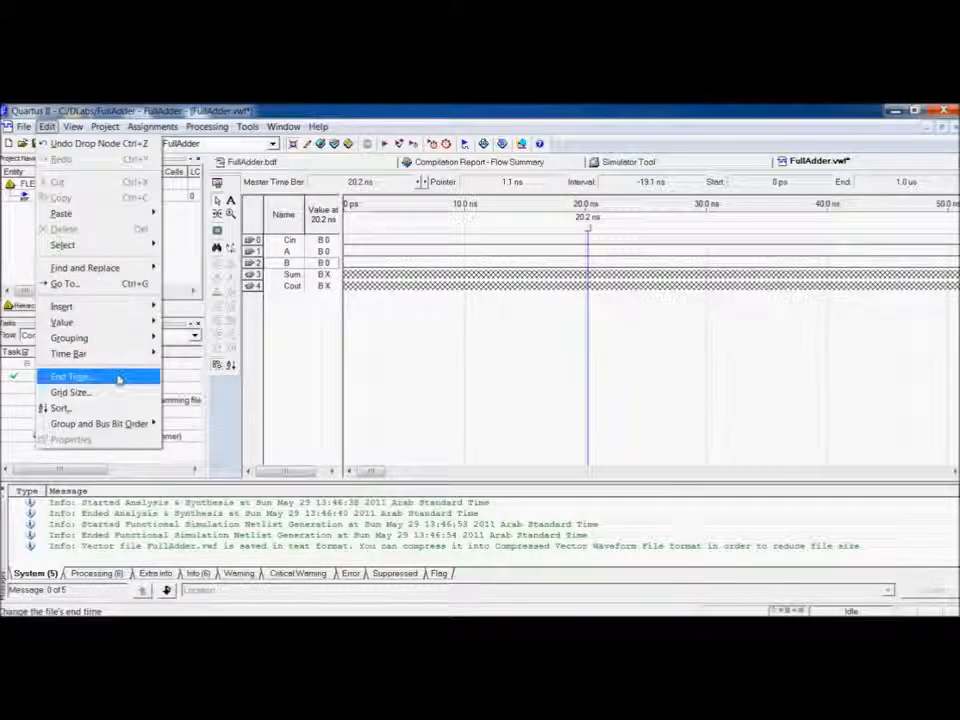
left_click(118, 376)
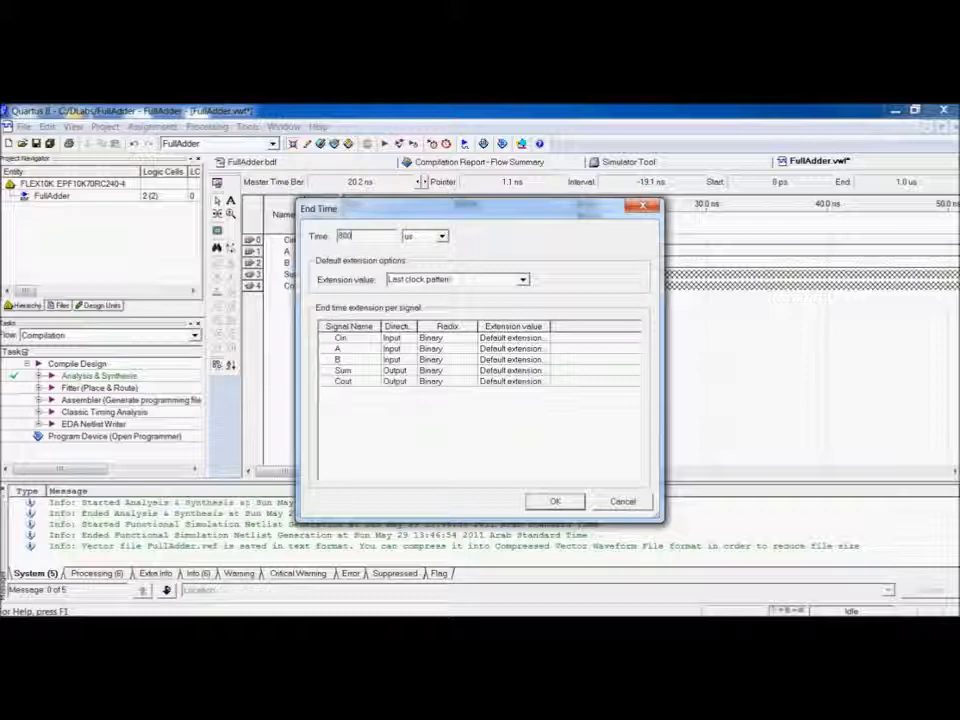
key("Tab")
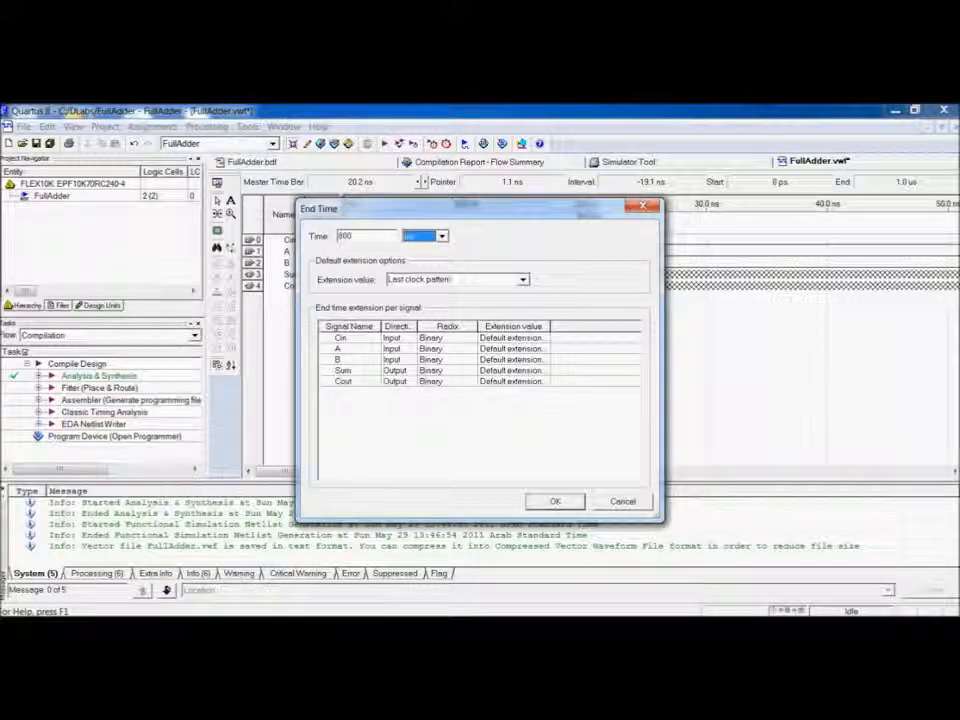
left_click(550, 503)
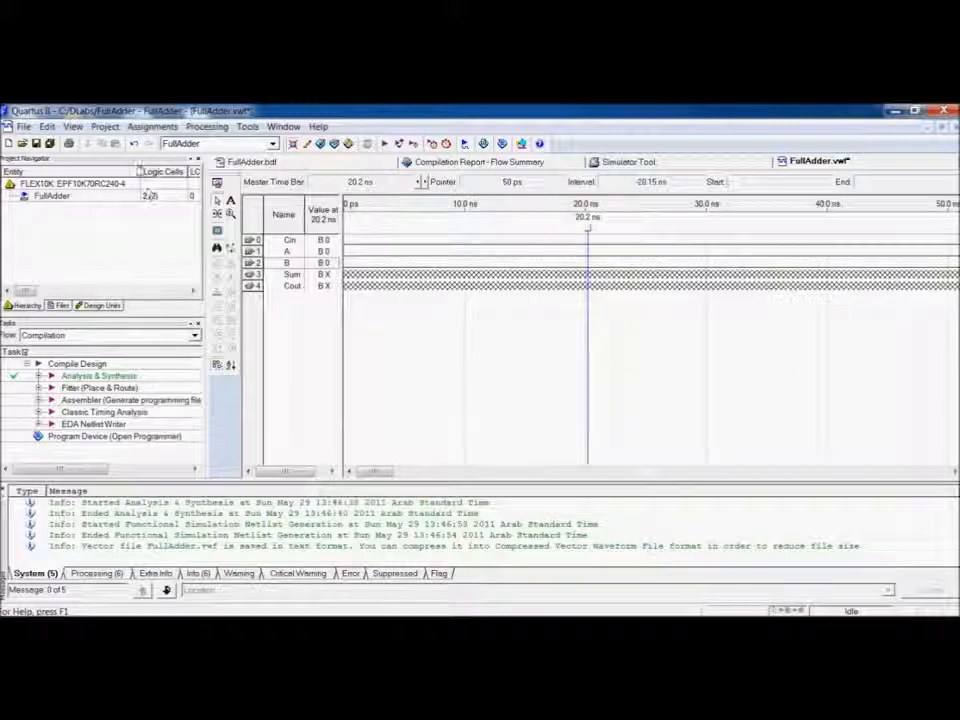
Set the waveform grid size to a 100 ns time period.
left_click(47, 126)
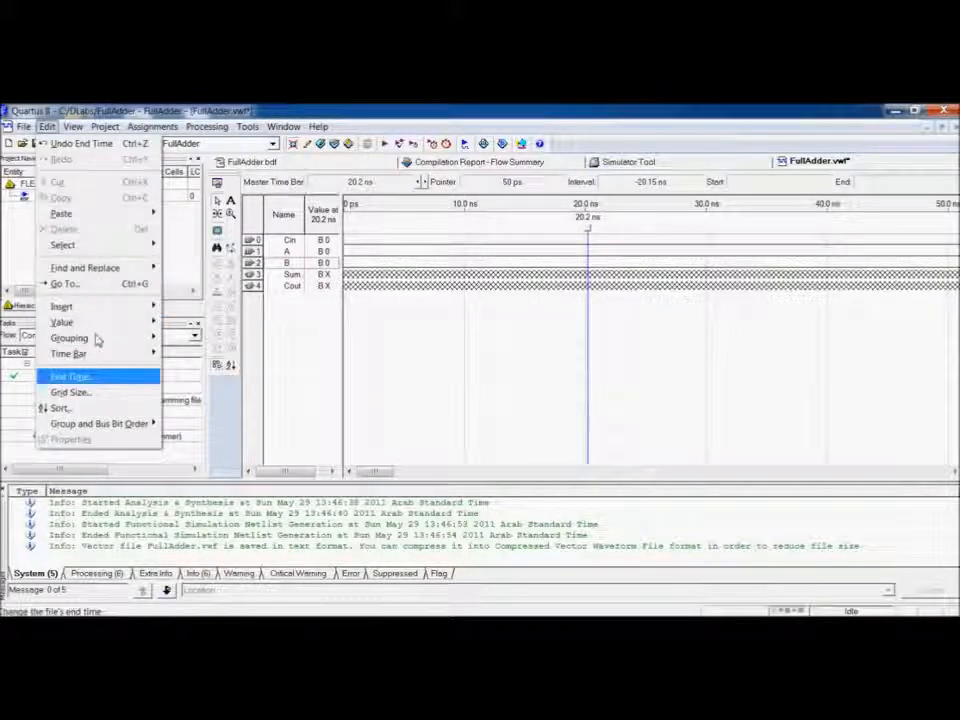
left_click(115, 394)
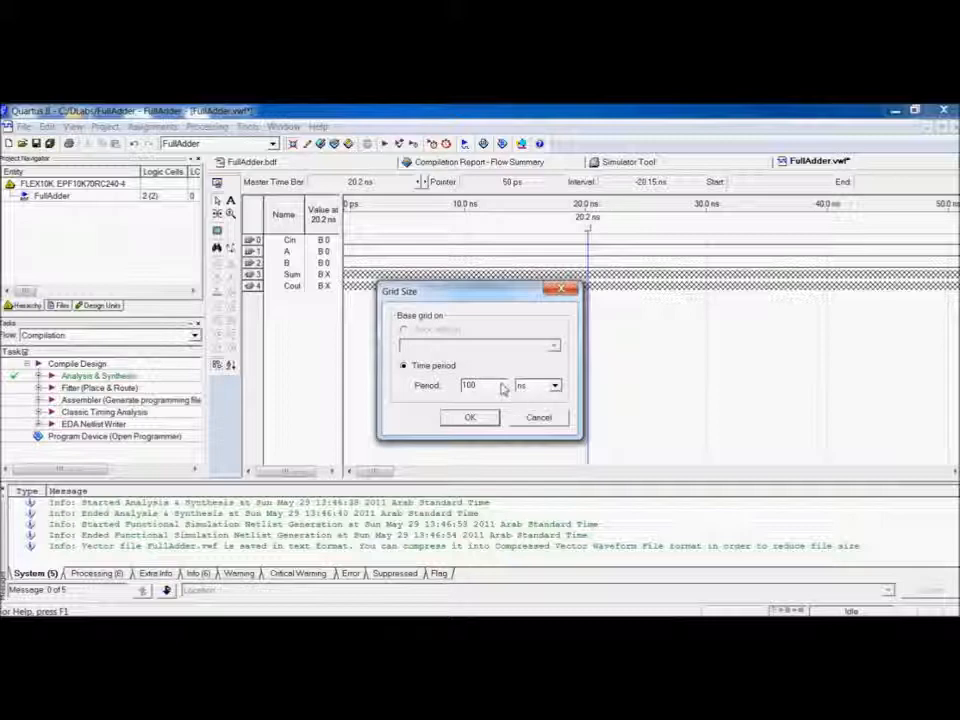
left_click(480, 419)
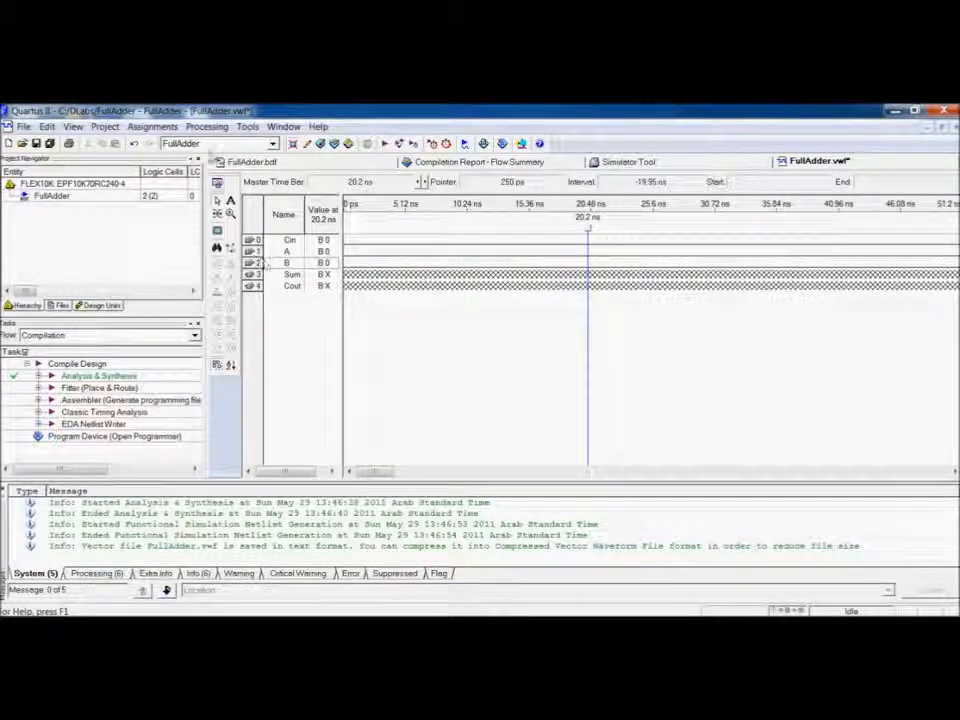
Fit the waveform to the window and force Cin high from 400 ns to 800 ns.
left_click(73, 128)
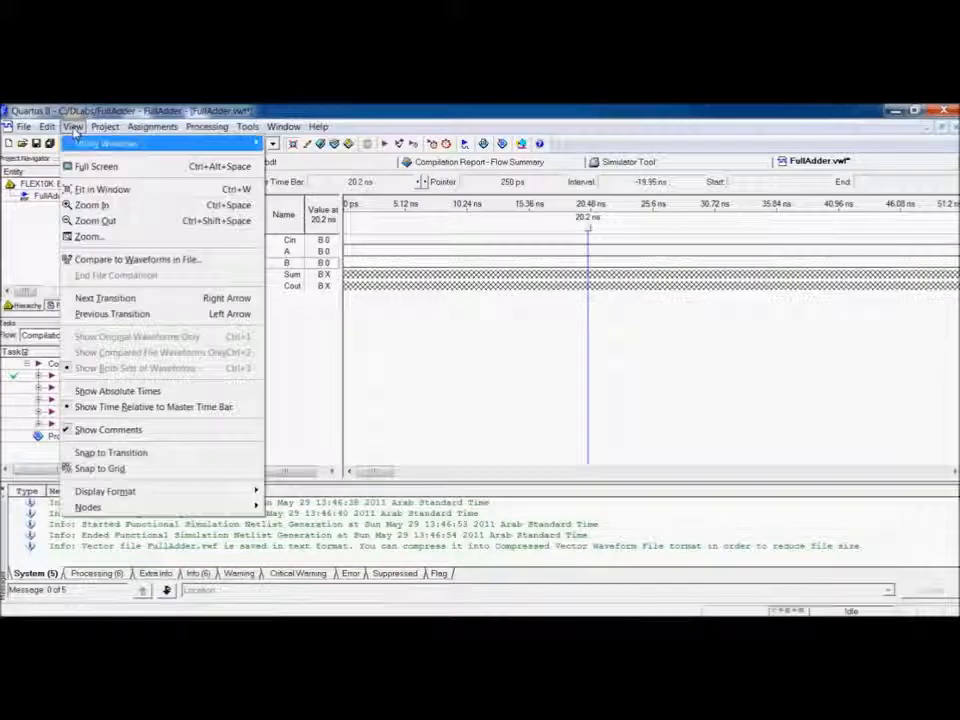
left_click(155, 192)
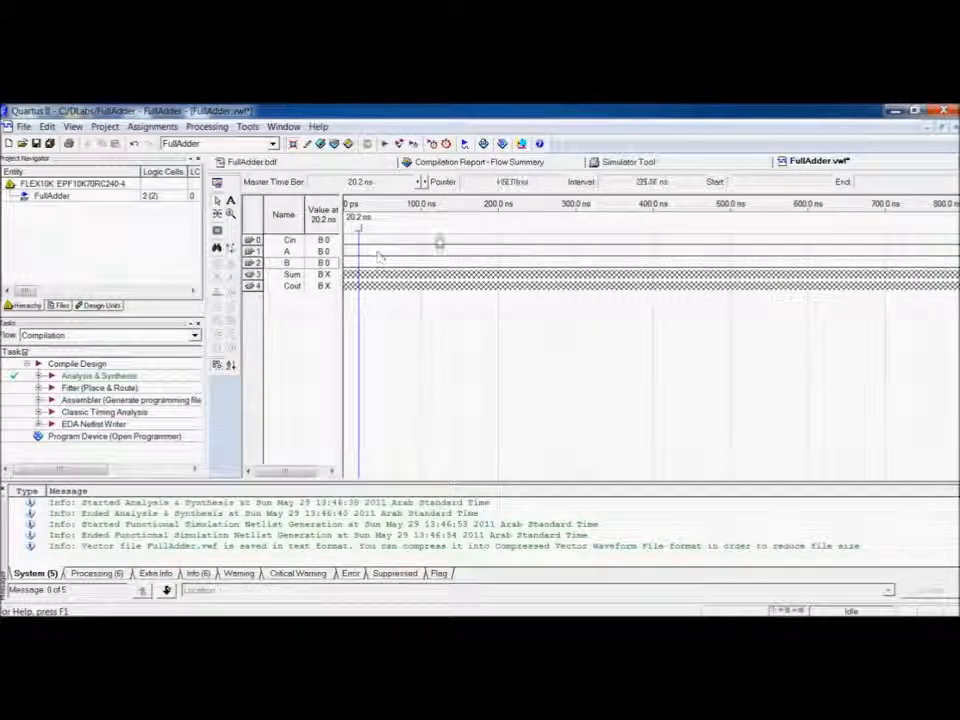
left_click_drag(656, 242, 943, 251)
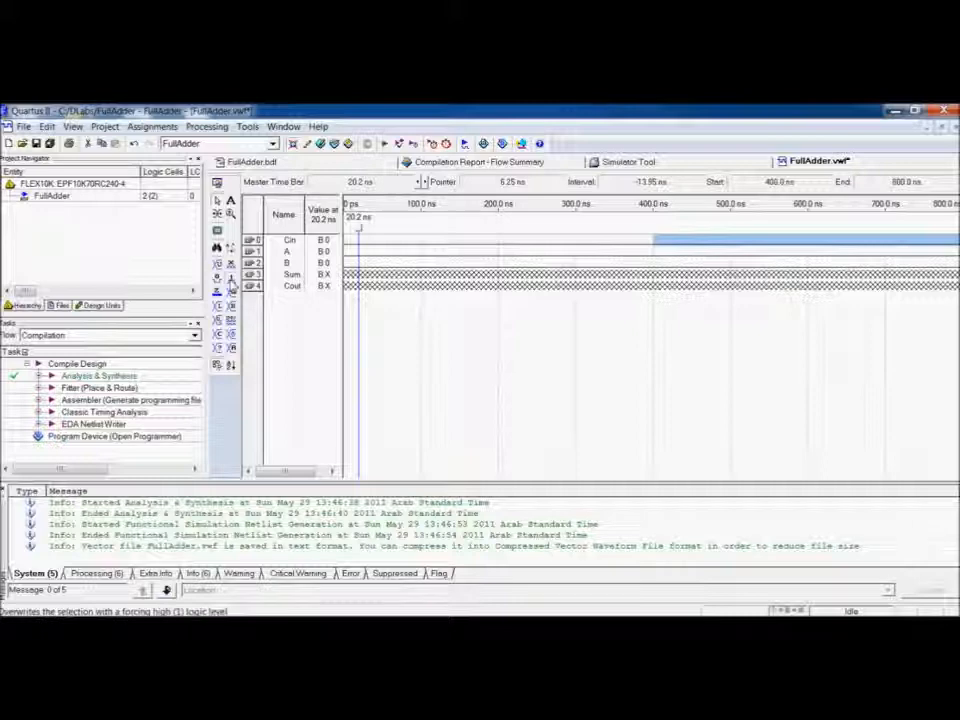
left_click(231, 282)
Force input A high over the 200–400 ns and 600–800 ns intervals.
left_click_drag(508, 251, 575, 251)
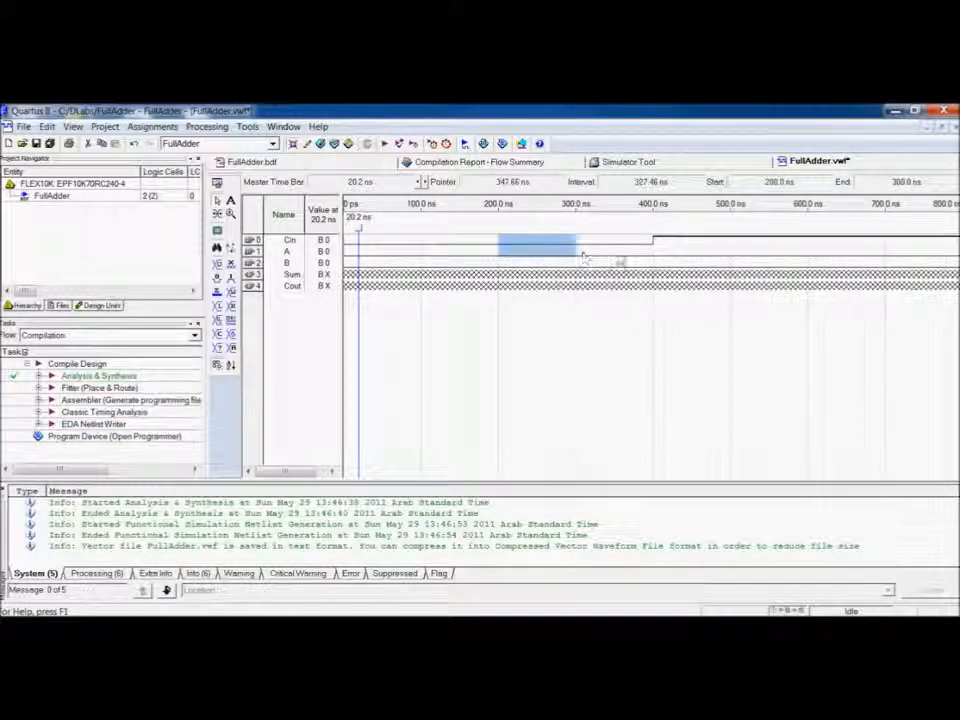
left_click(620, 259)
left_click_drag(654, 261, 507, 259)
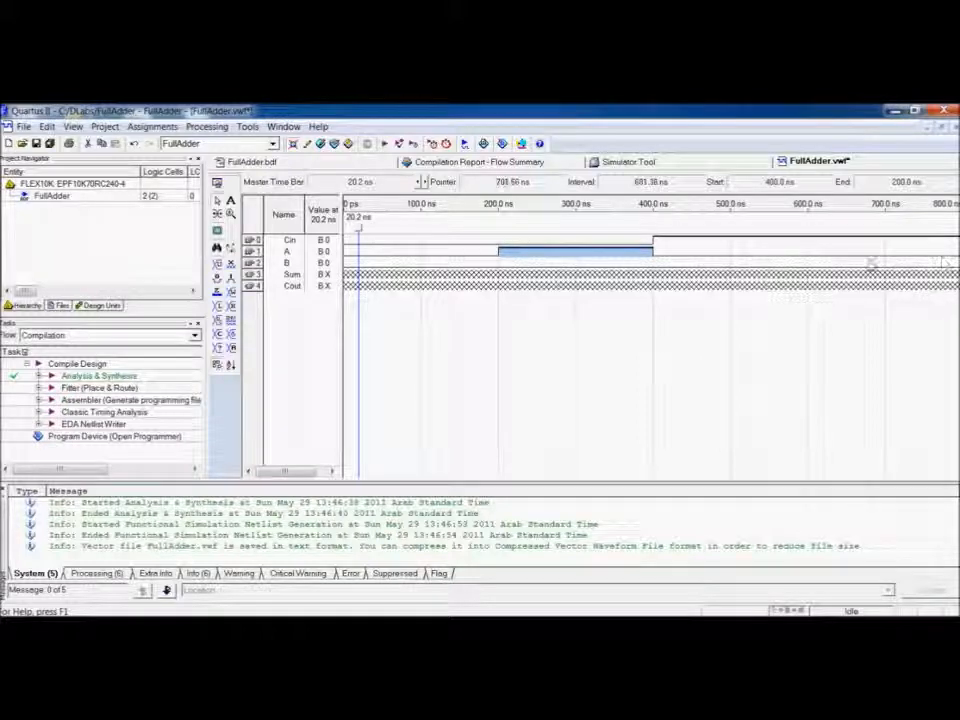
left_click_drag(809, 253, 958, 255)
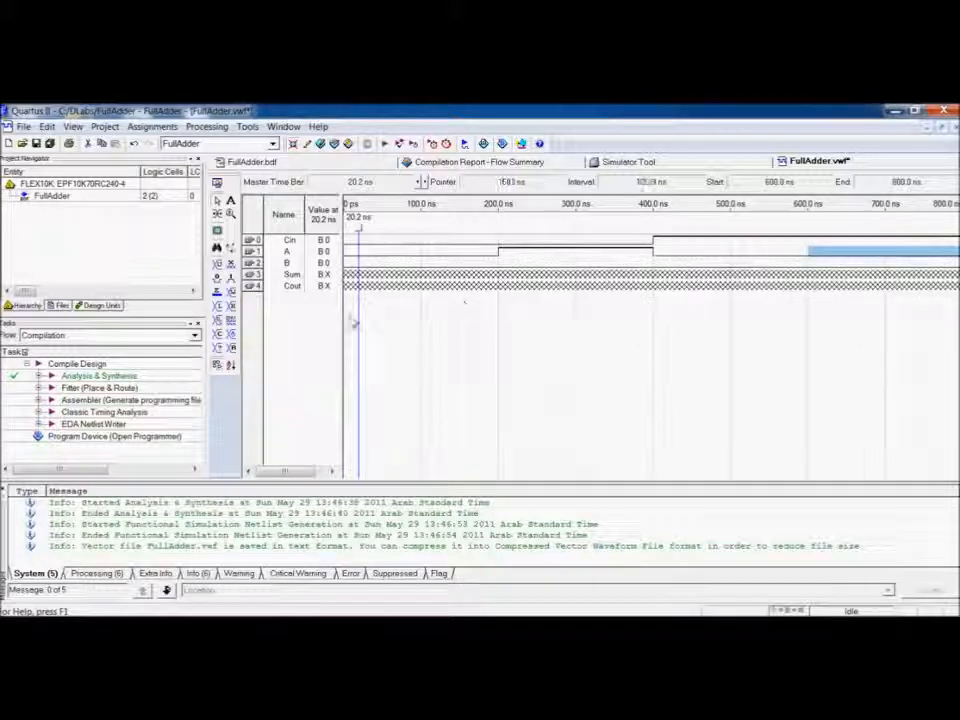
left_click(231, 279)
Assign a binary count value from 0 to 1 to input B and save the waveform file.
left_click(254, 264)
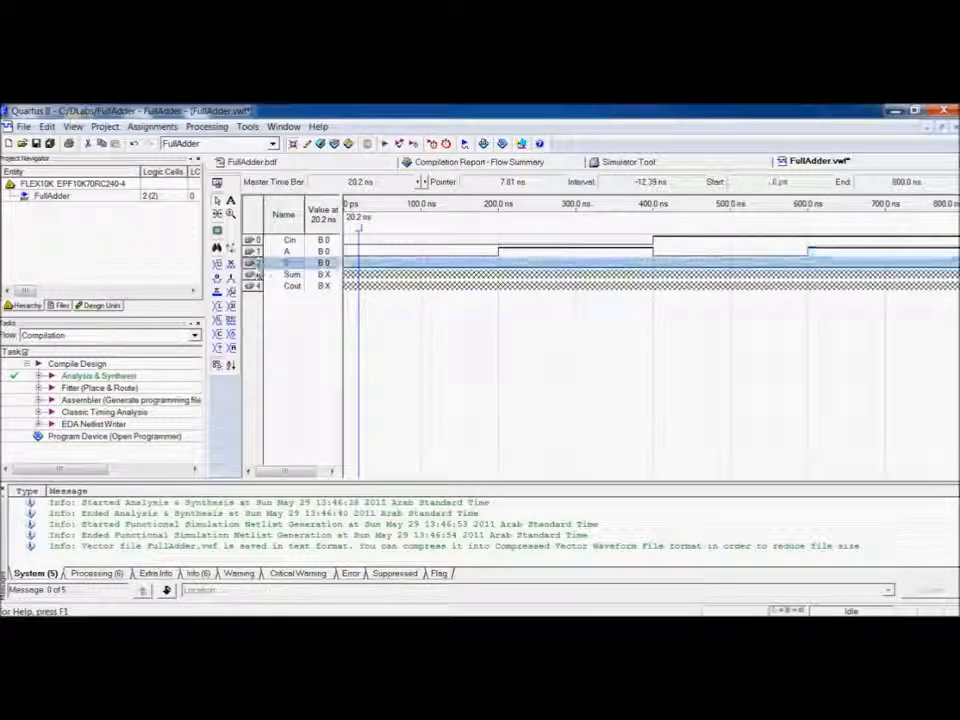
left_click(219, 336)
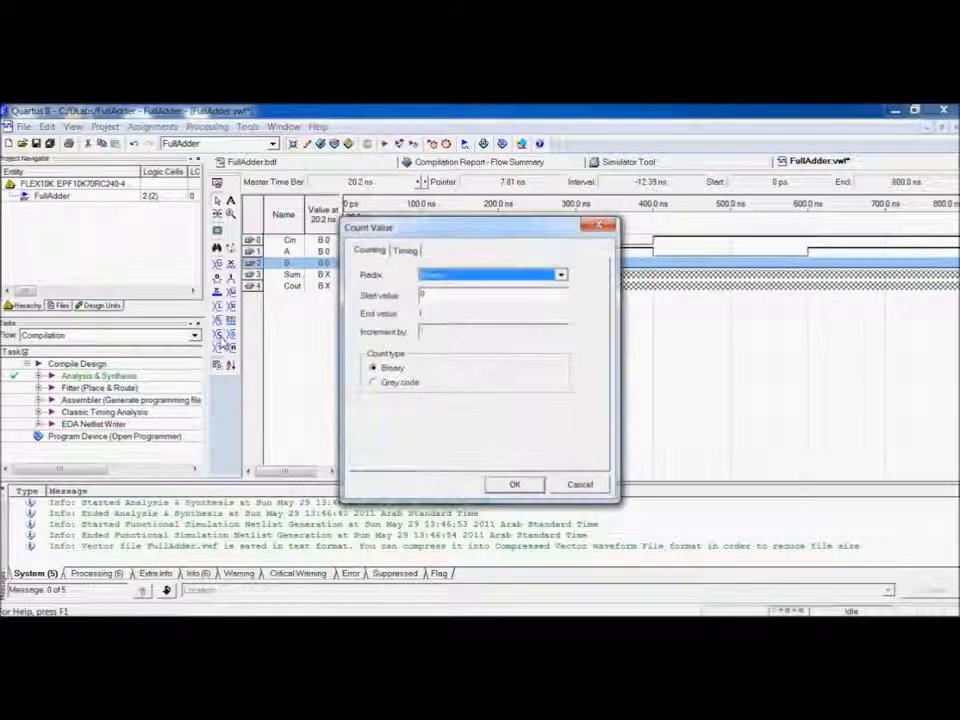
left_click(513, 486)
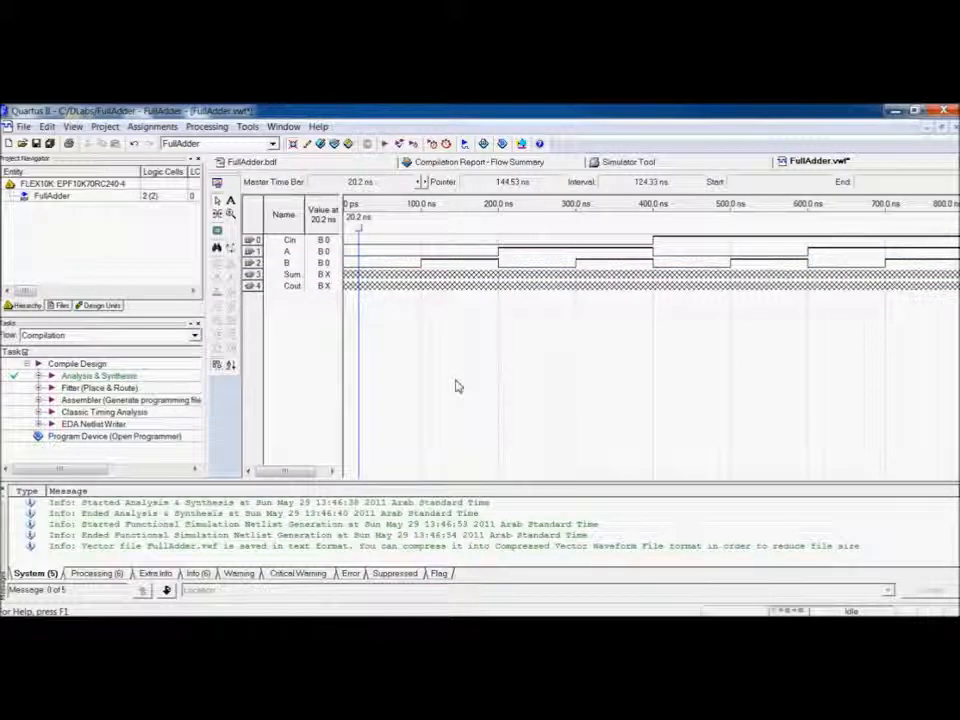
key("ctrl+s")
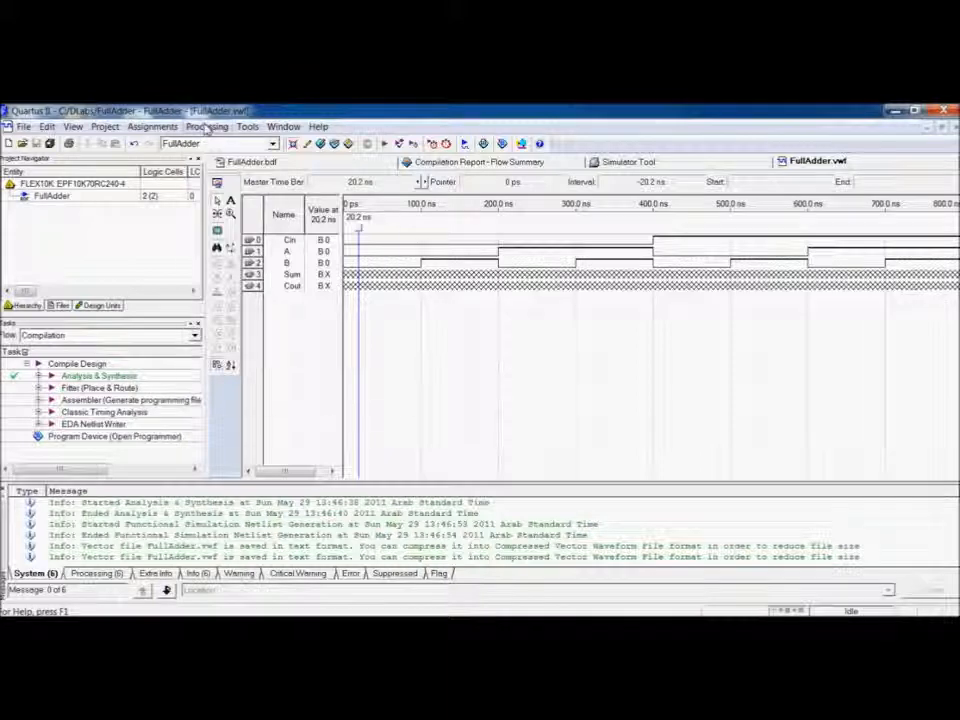
Open the Simulator Tool and select FullAdder.vwf as the simulation input file.
left_click(208, 128)
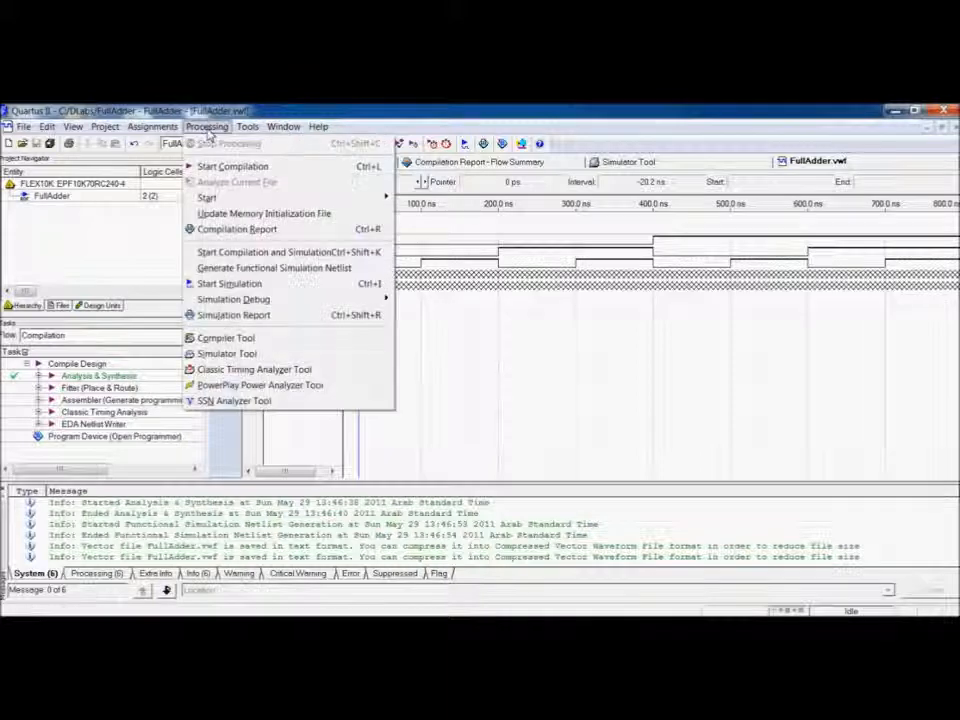
left_click(276, 354)
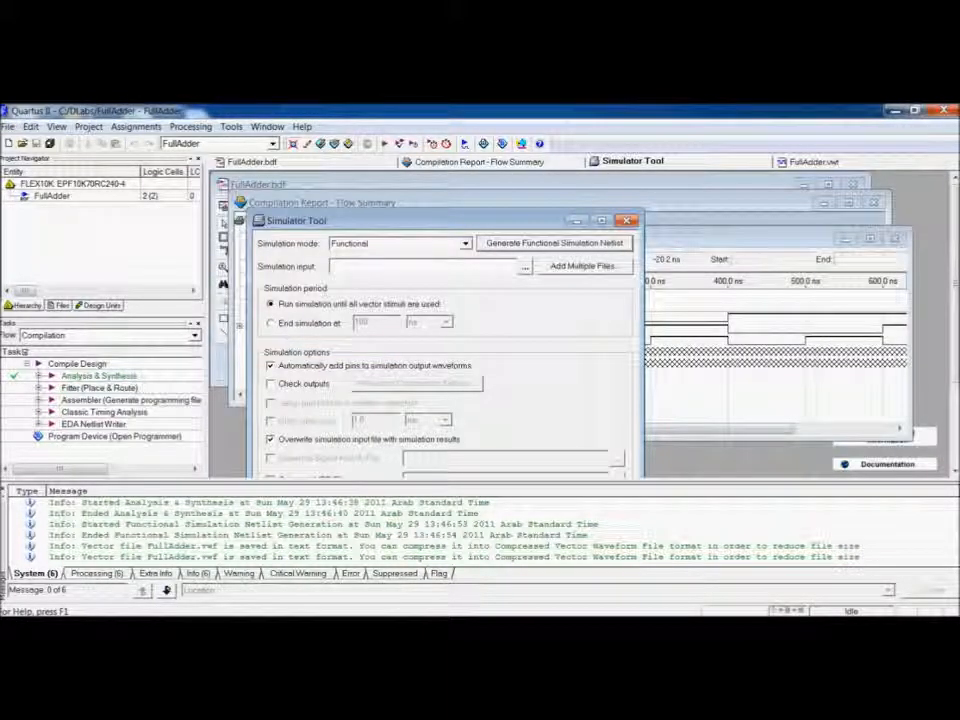
left_click(525, 270)
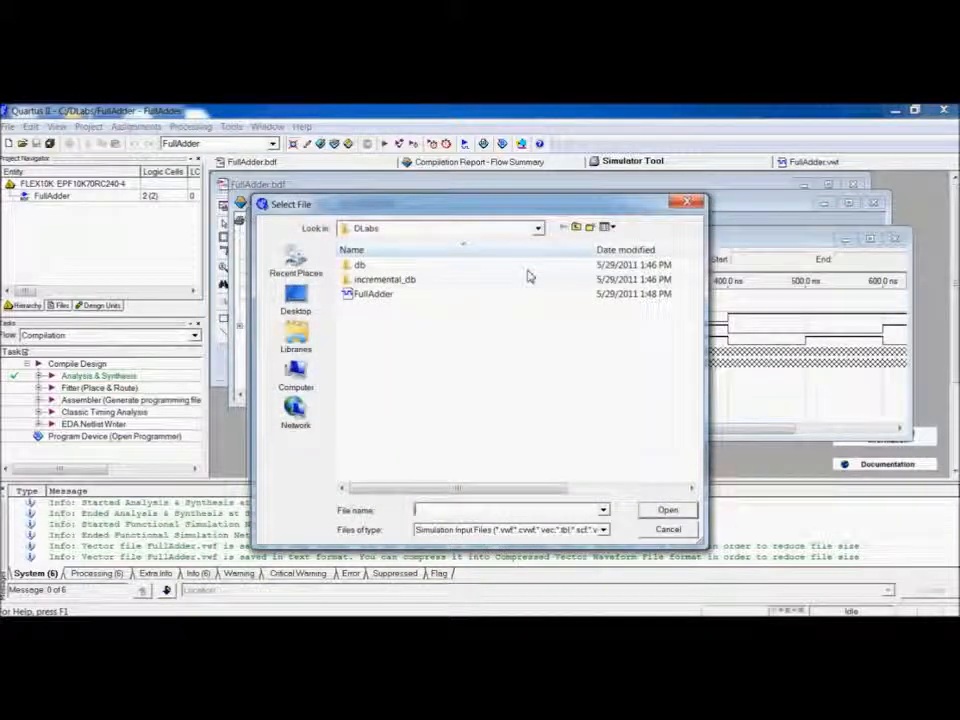
left_click(375, 295)
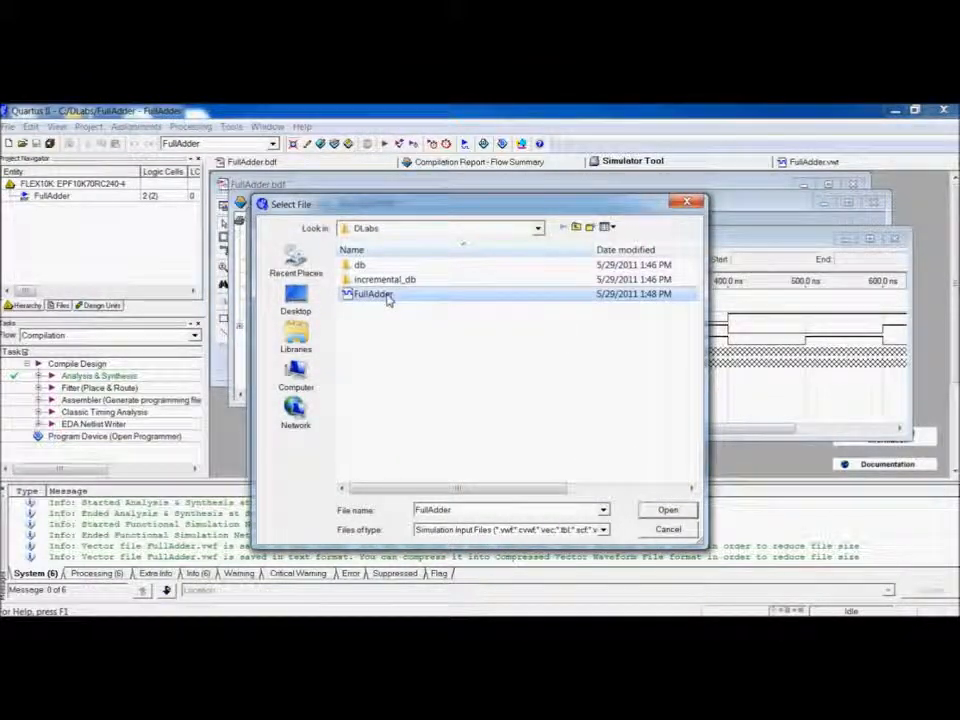
double_click(388, 298)
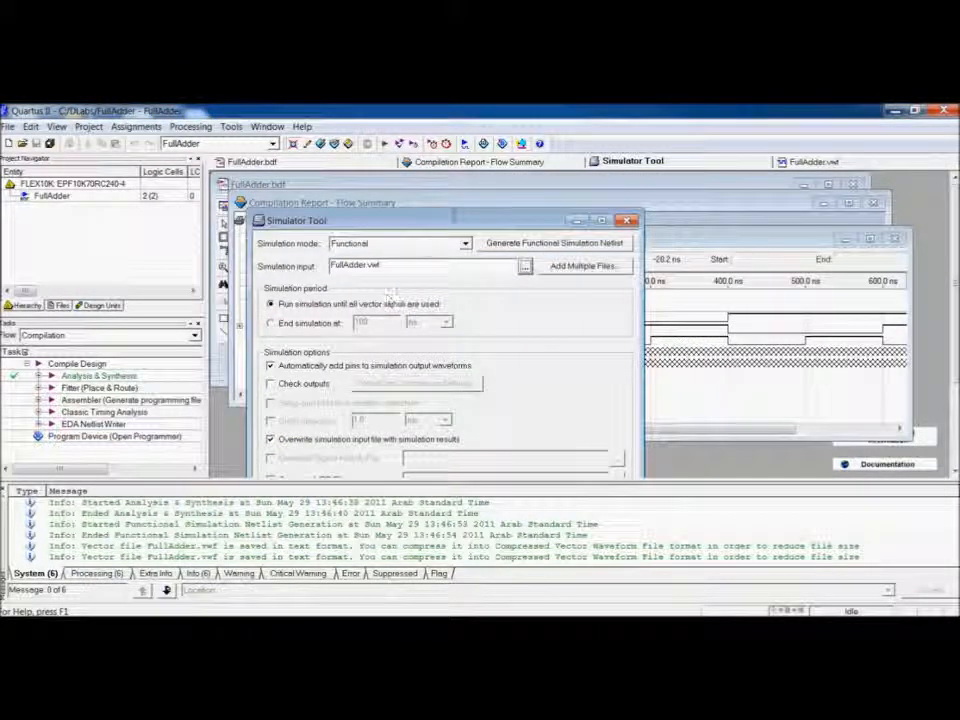
Run the functional simulation from the Simulator Tool and acknowledge the completion message.
mouse_move(470, 220)
left_mouse_down()
mouse_move(474, 285)
mouse_move(472, 190)
mouse_move(468, 198)
left_mouse_up()
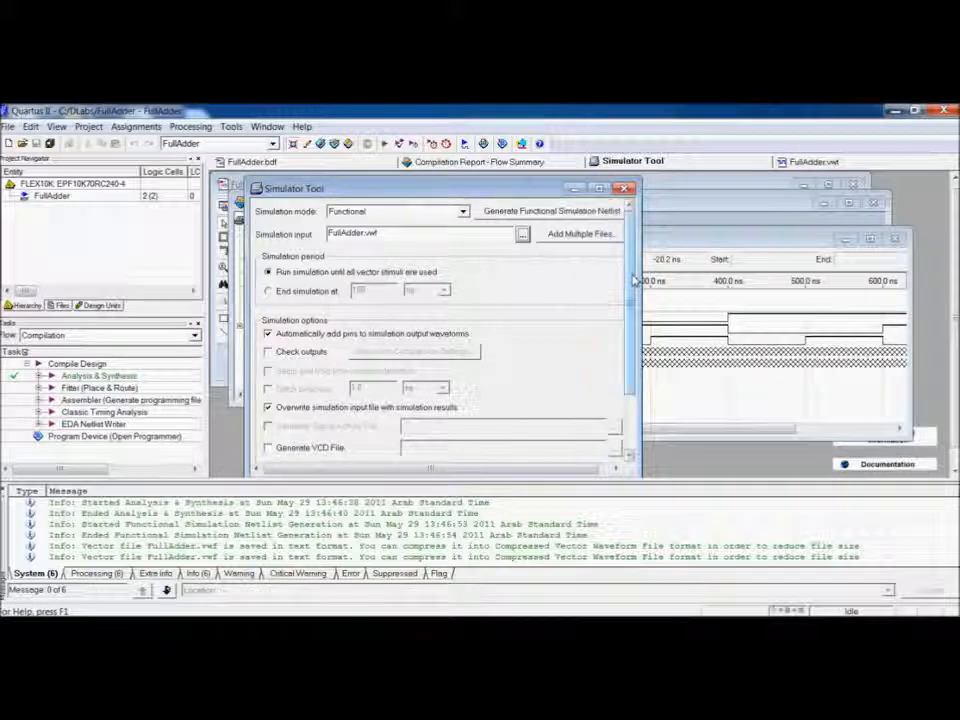
scroll(634, 278, "down", 3)
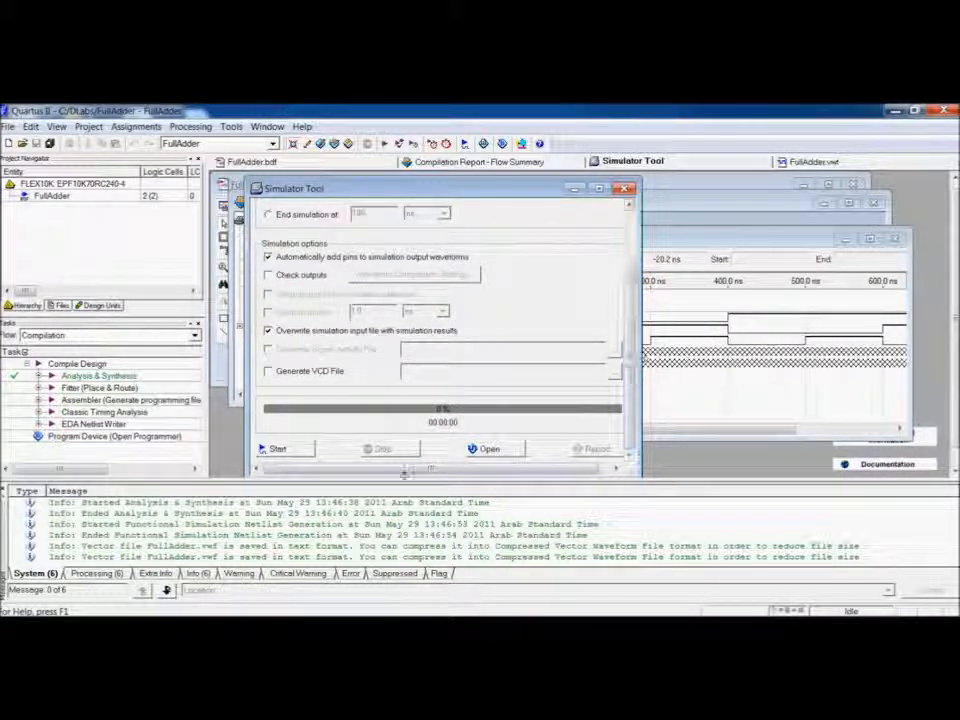
left_click(297, 452)
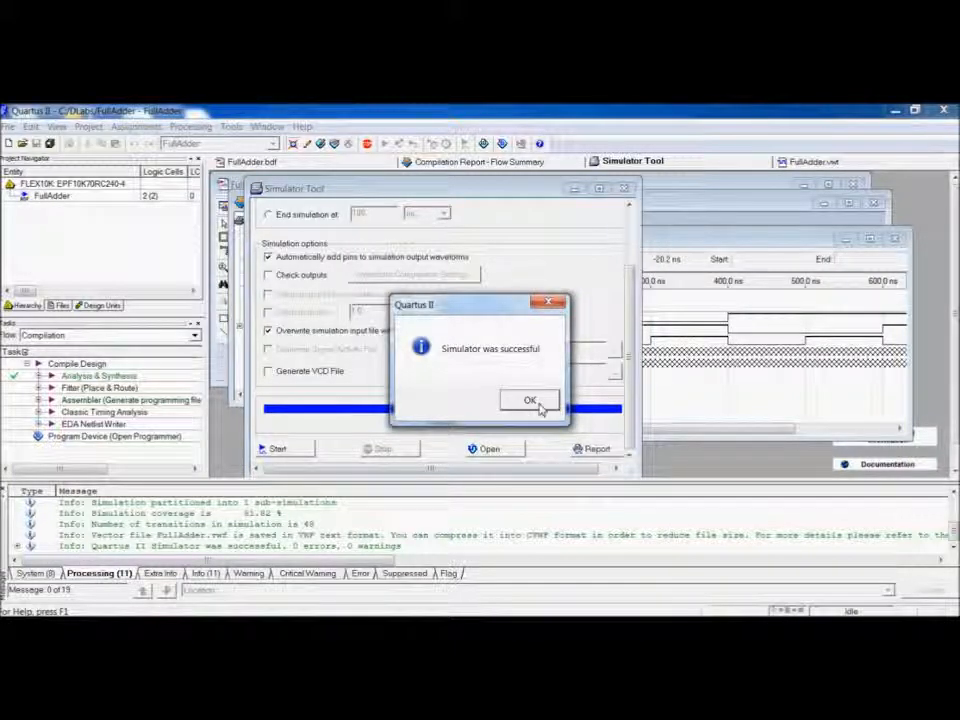
left_click(537, 405)
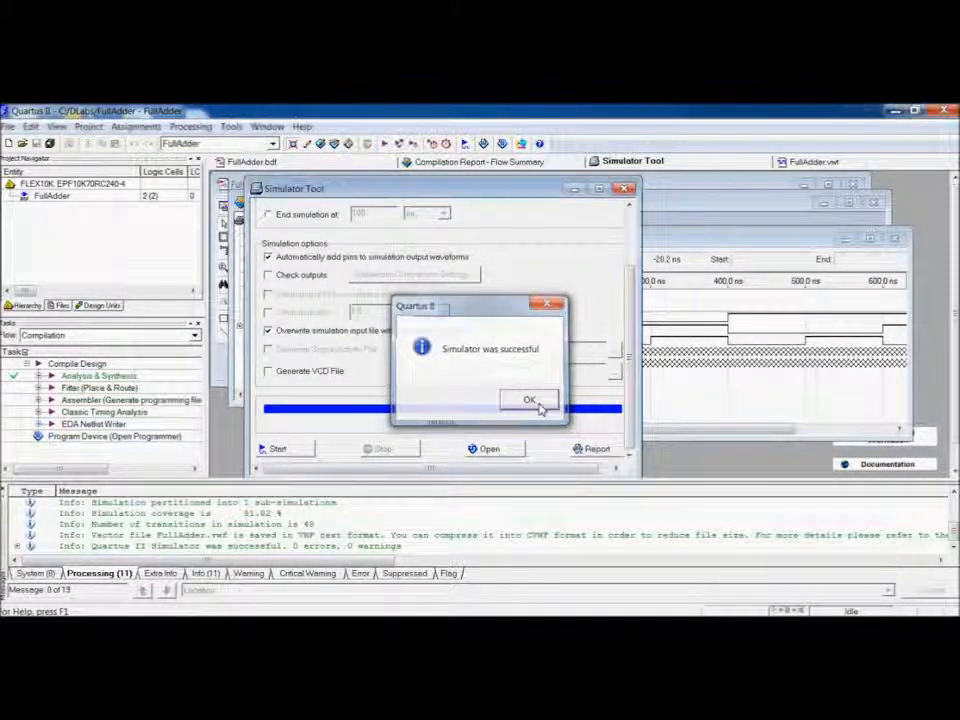
Open the simulation result waveforms, reload the updated FullAdder.vwf file, and maximize the waveform window to examine the outputs.
left_click(512, 451)
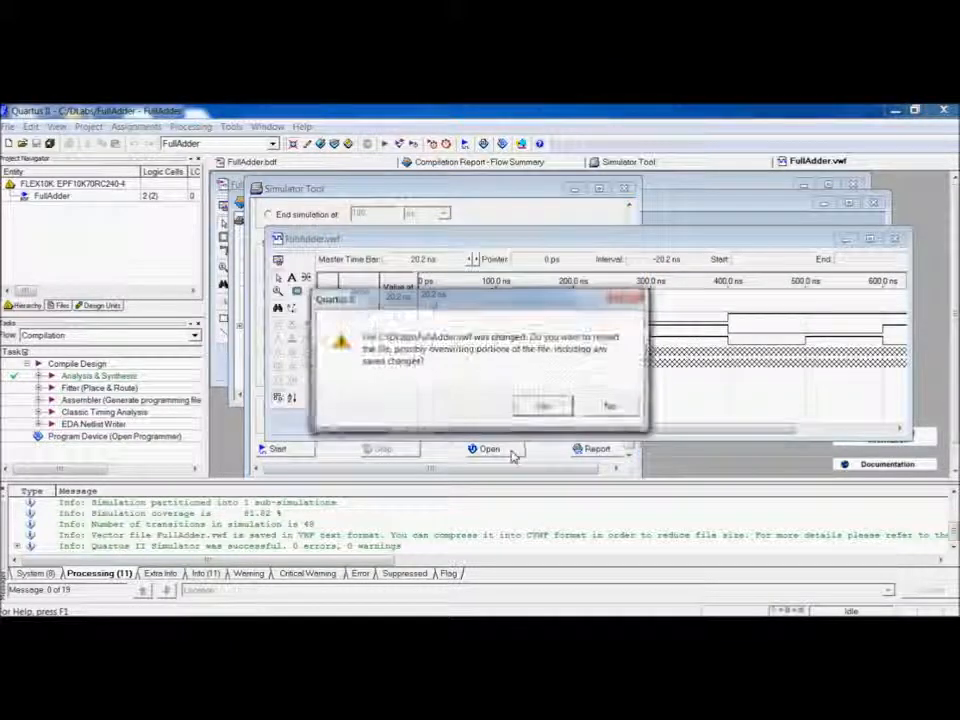
left_click(543, 407)
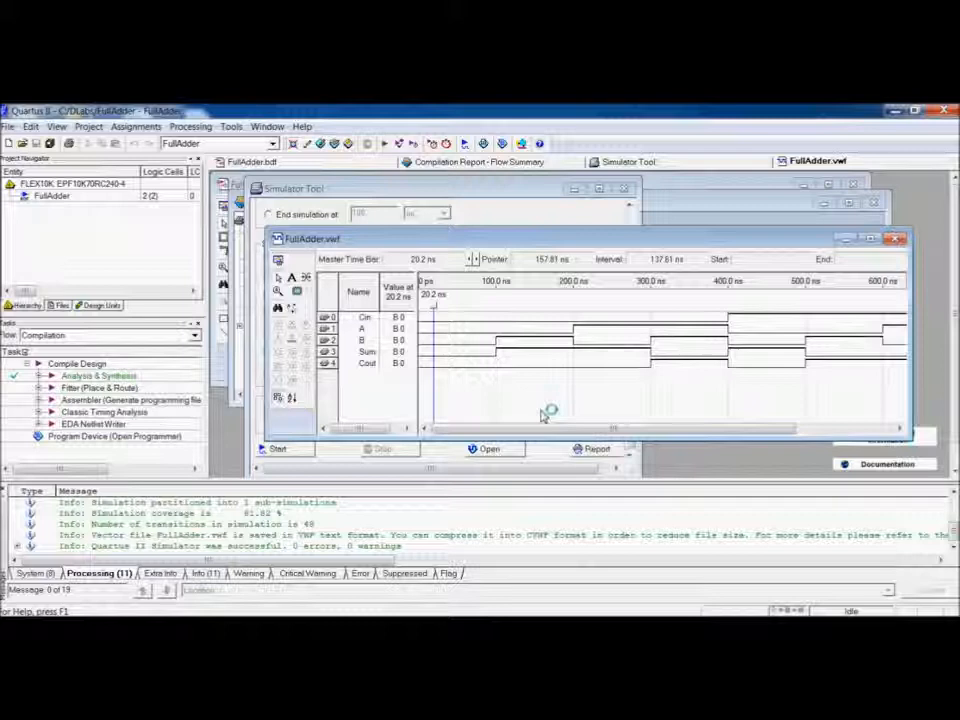
double_click(610, 240)
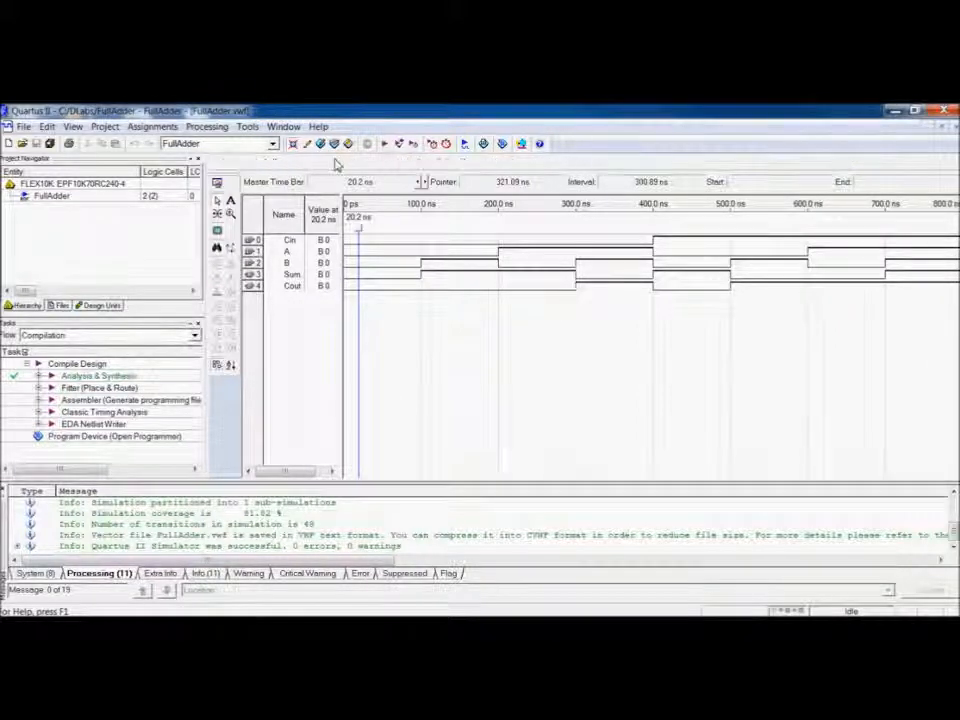
From the FullAdder schematic, create a block symbol file for the current design named FA.
left_click(255, 161)
left_click(22, 126)
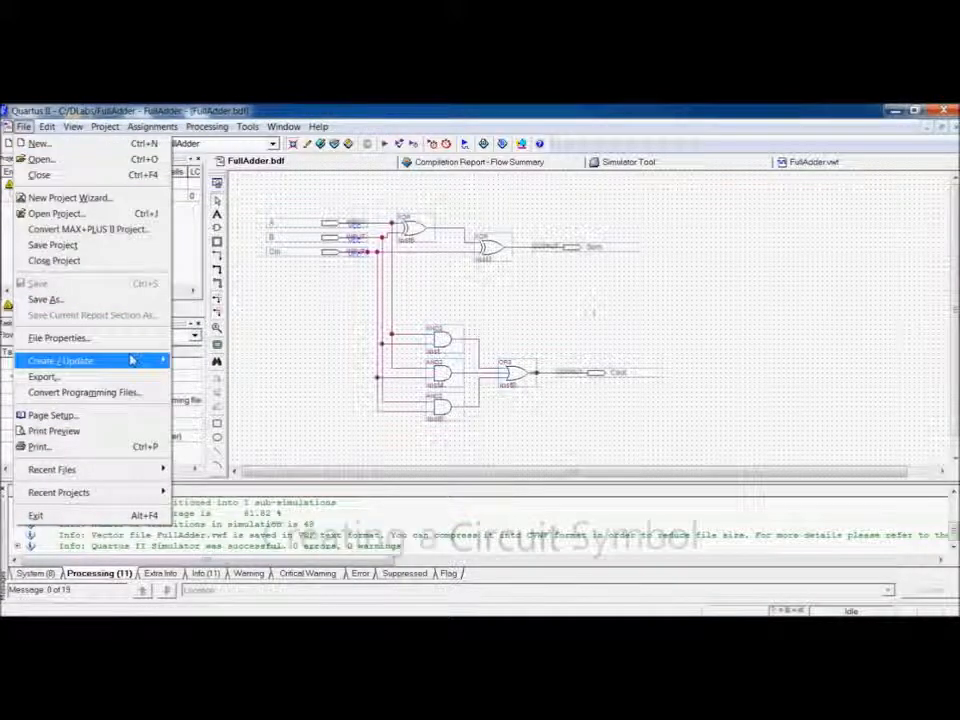
mouse_move(128, 360)
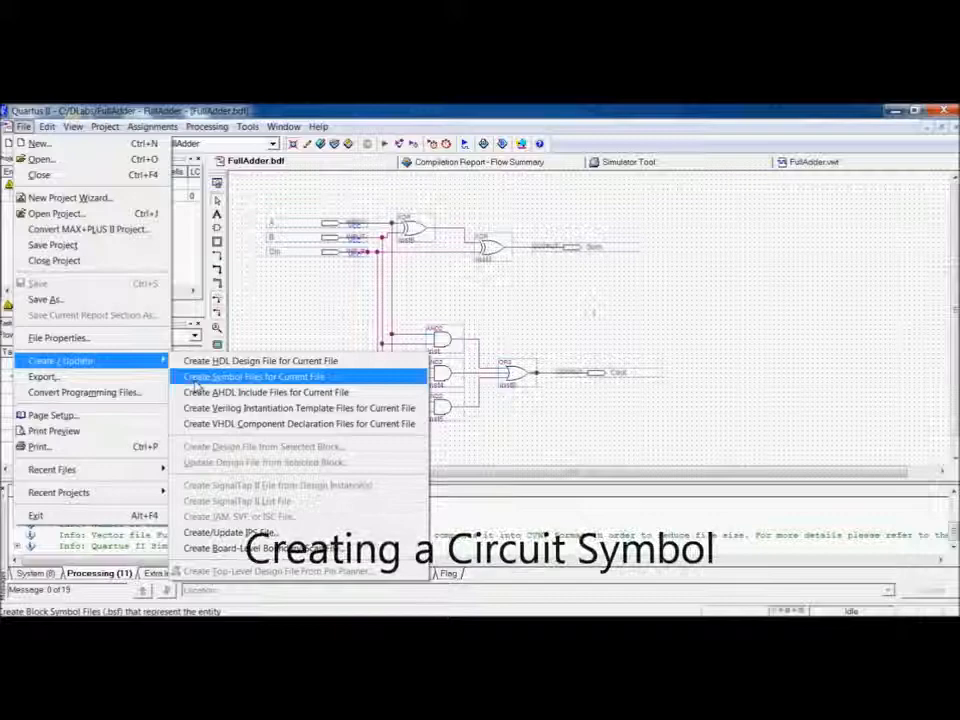
left_click(200, 377)
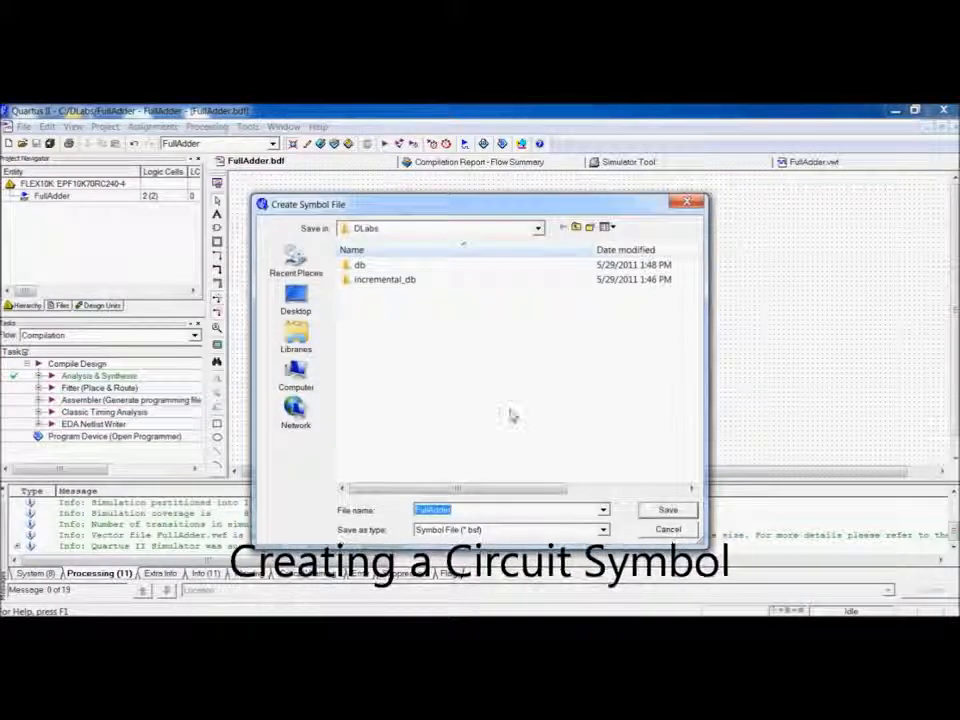
type("FA")
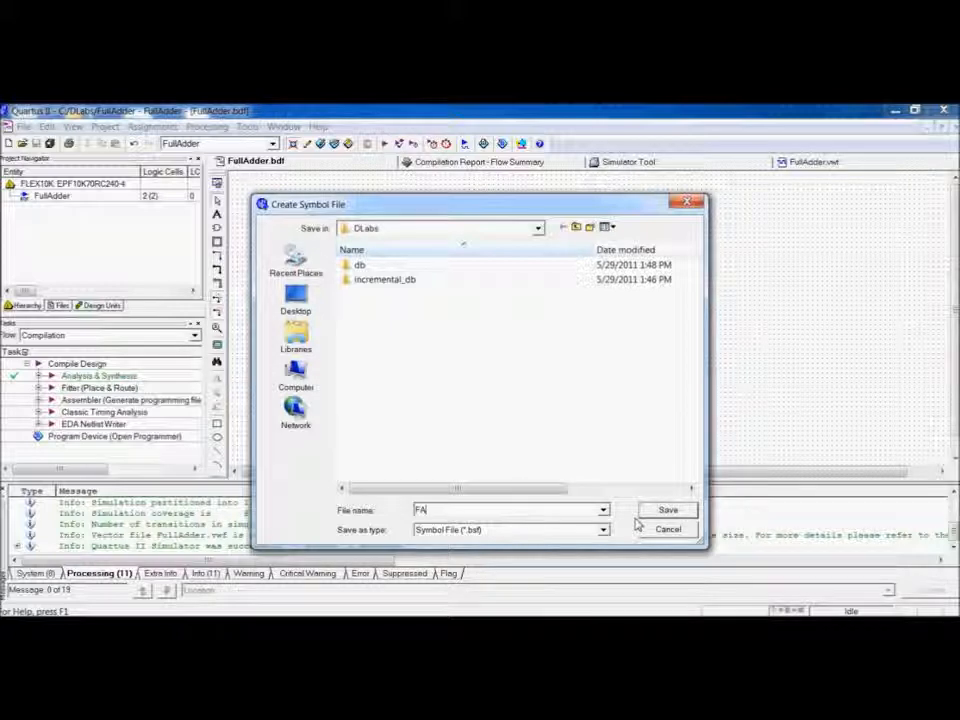
left_click(668, 511)
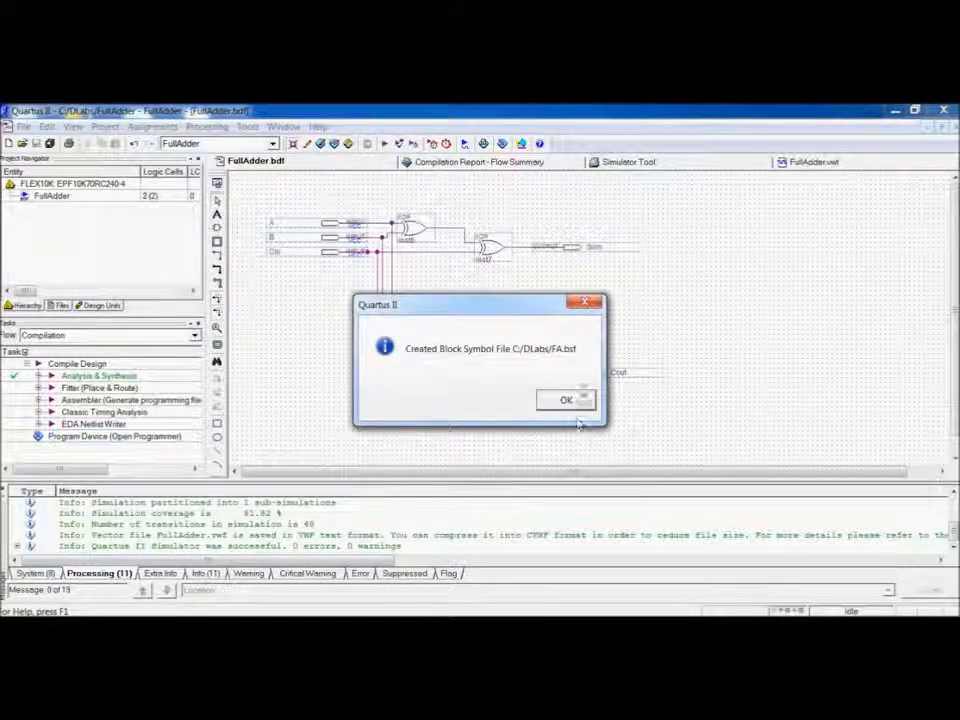
left_click(582, 405)
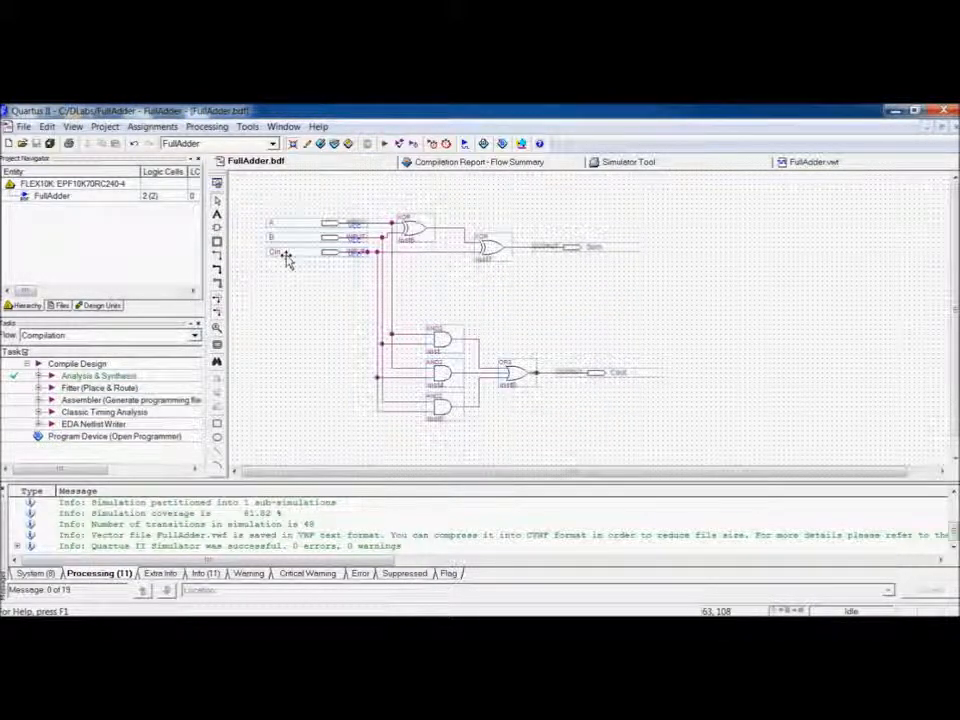
Create a new project named Adder3 in C:\DLabs with the New Project Wizard, keeping the existing directory and default device settings.
left_click(23, 126)
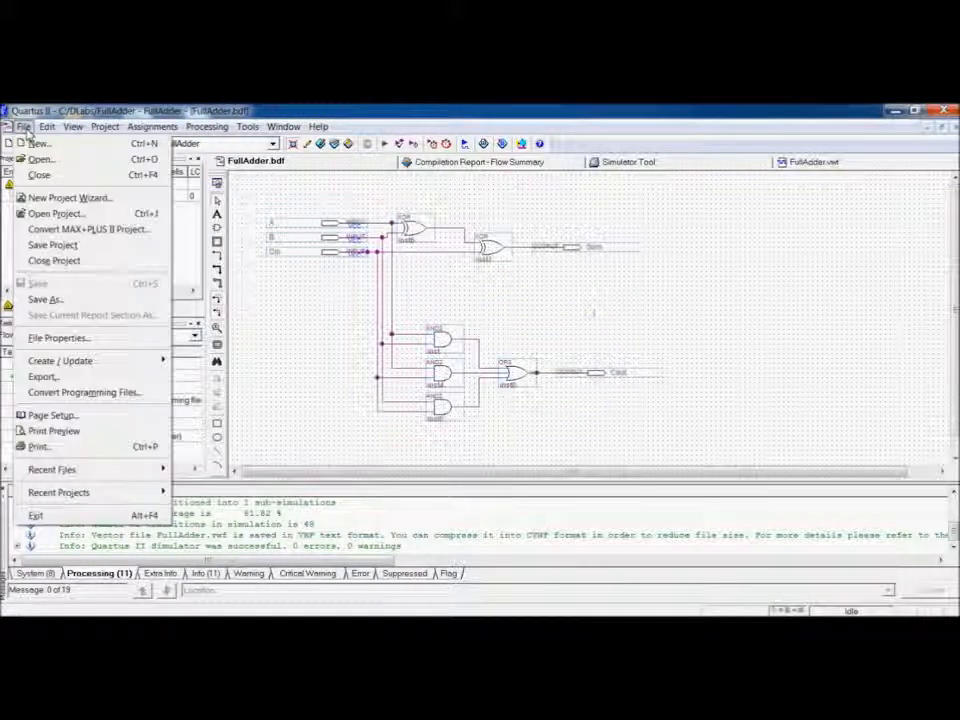
left_click(70, 197)
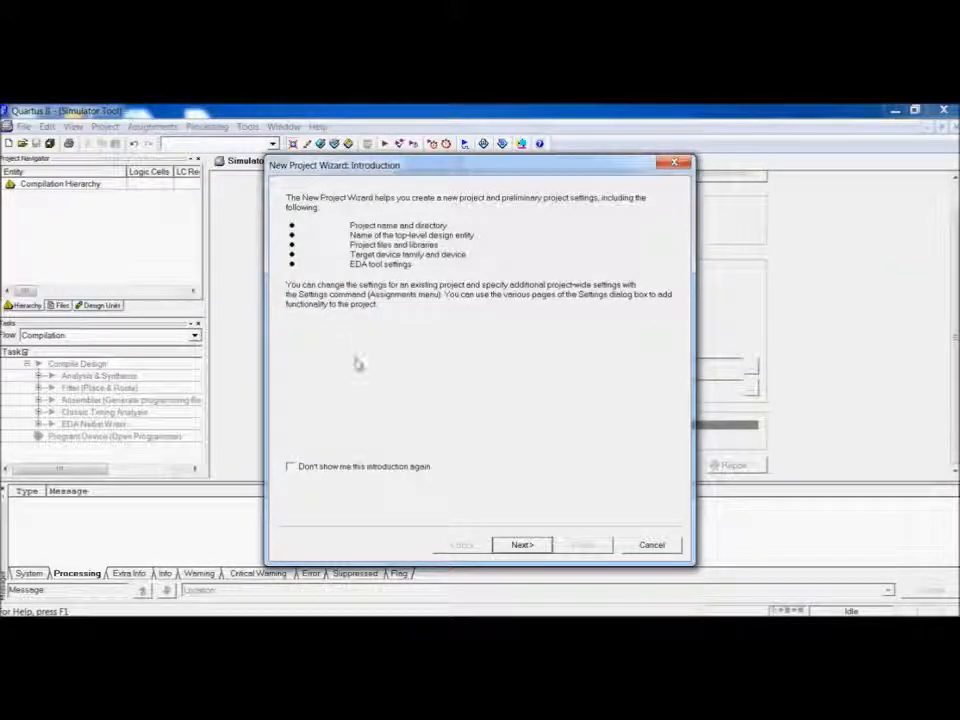
left_click(519, 544)
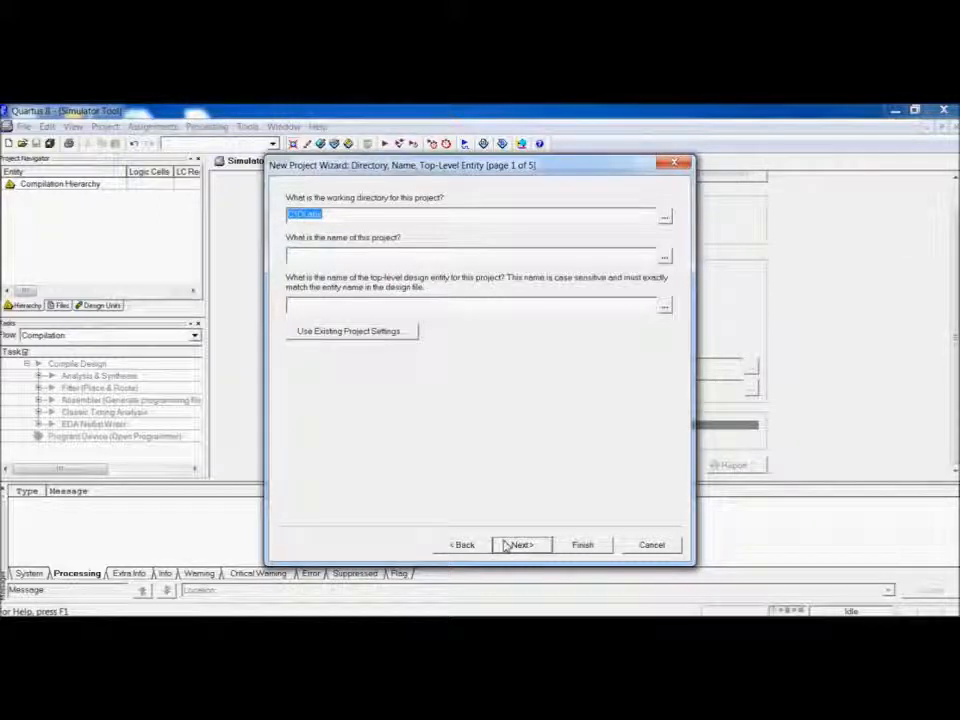
left_click(489, 254)
type("Adder3")
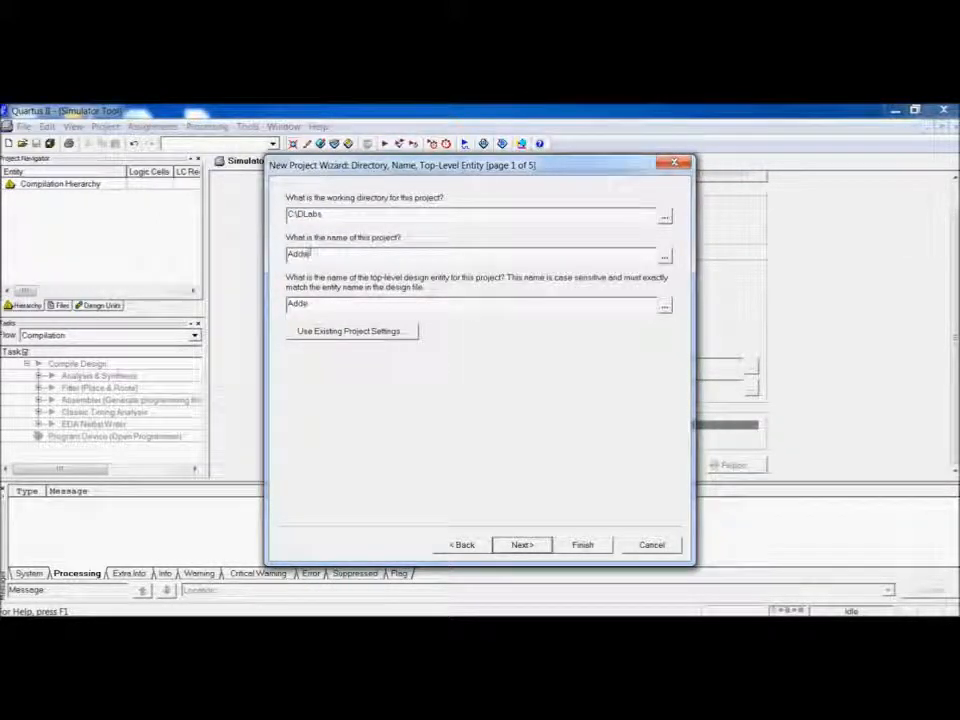
left_click(524, 544)
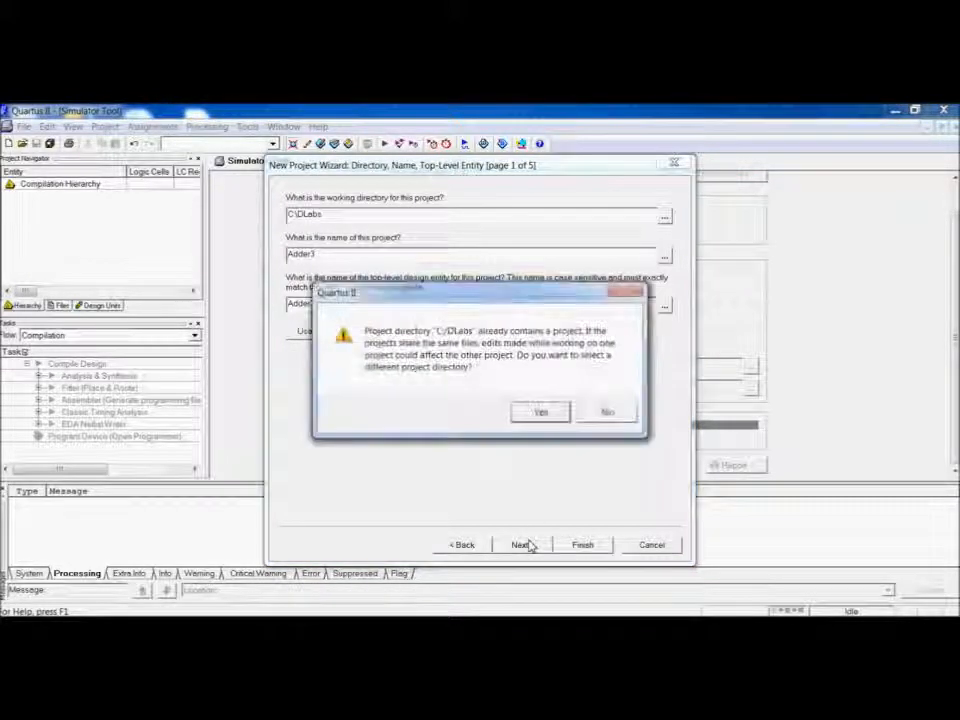
left_click(589, 418)
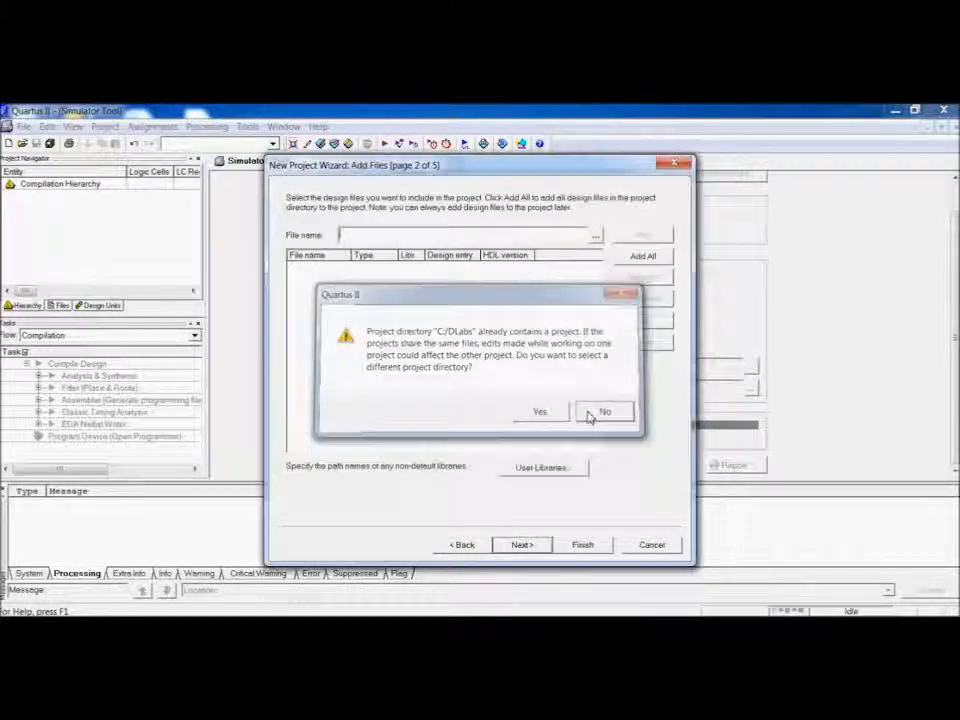
left_click(522, 545)
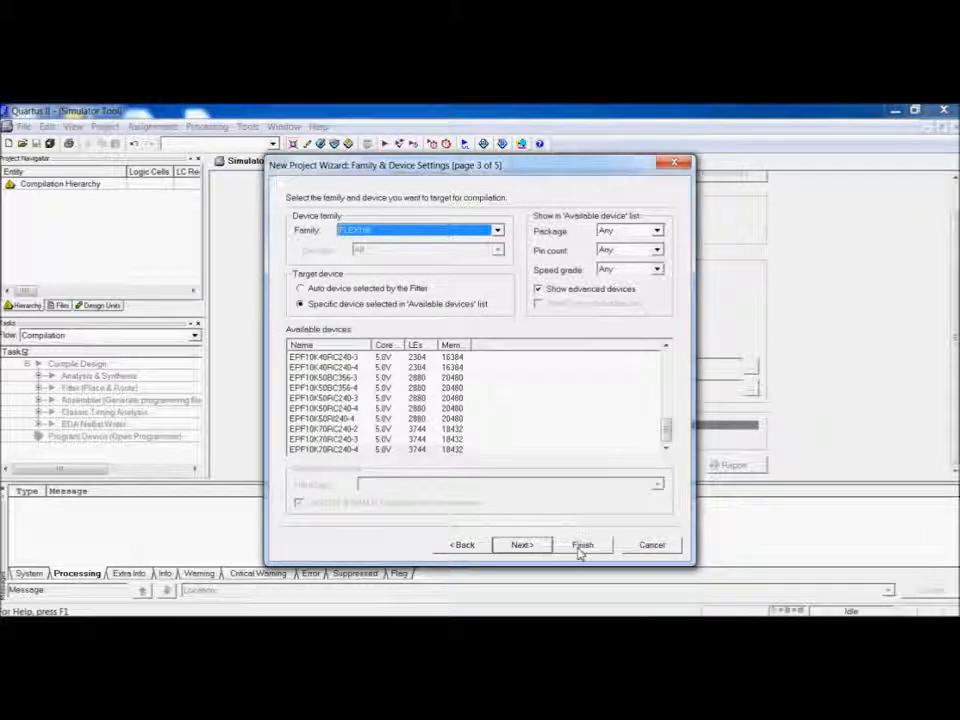
left_click(582, 546)
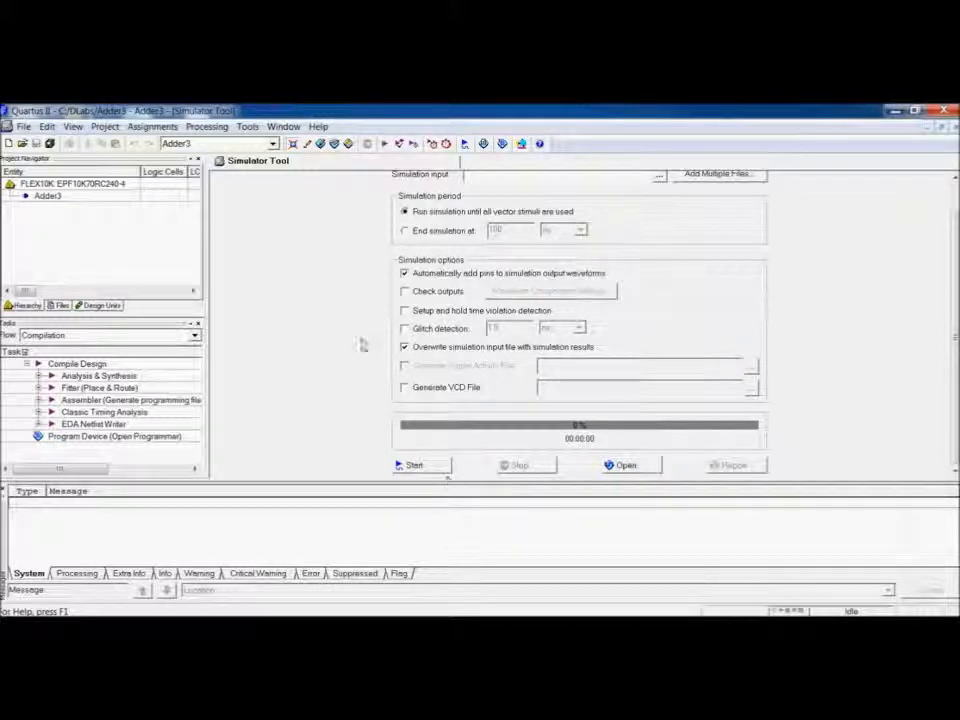
Create a new Block Diagram/Schematic File in the Adder3 project.
left_click(9, 145)
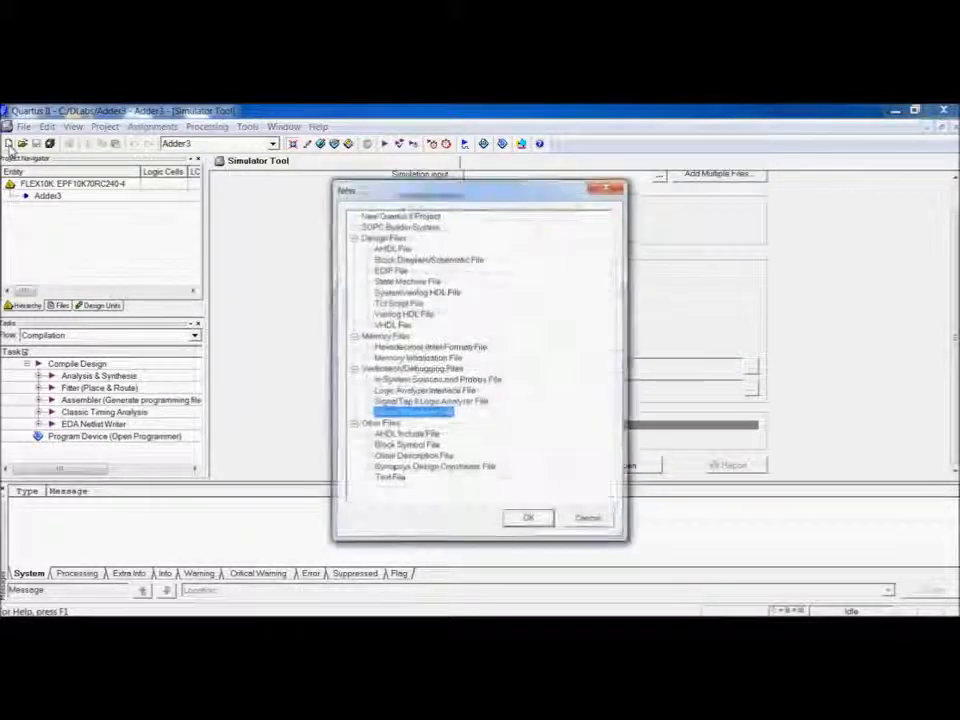
left_click(441, 262)
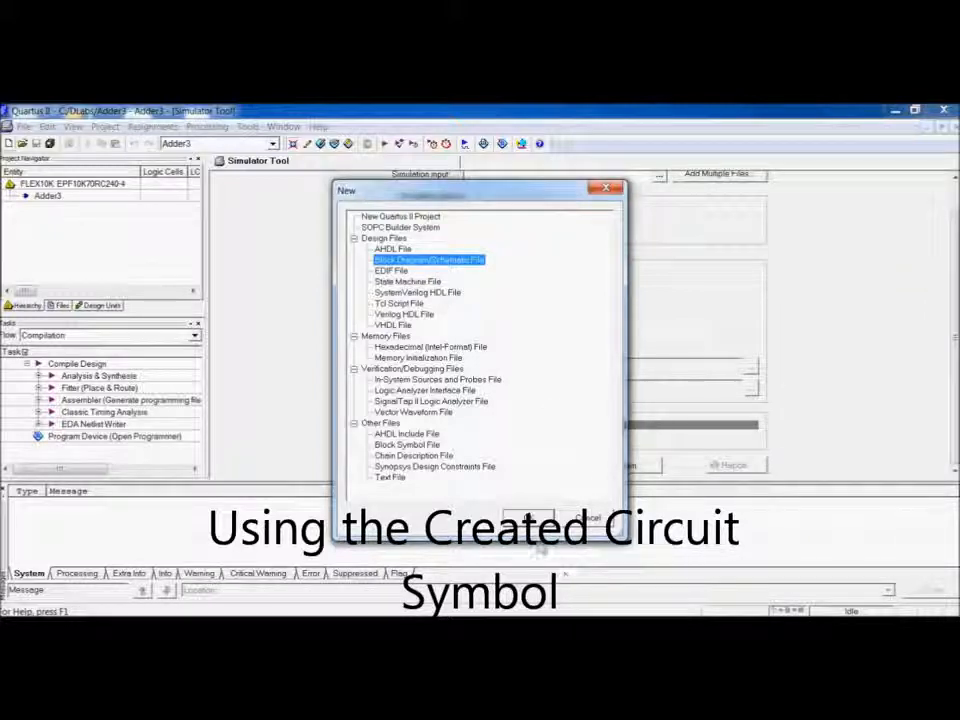
left_click(533, 517)
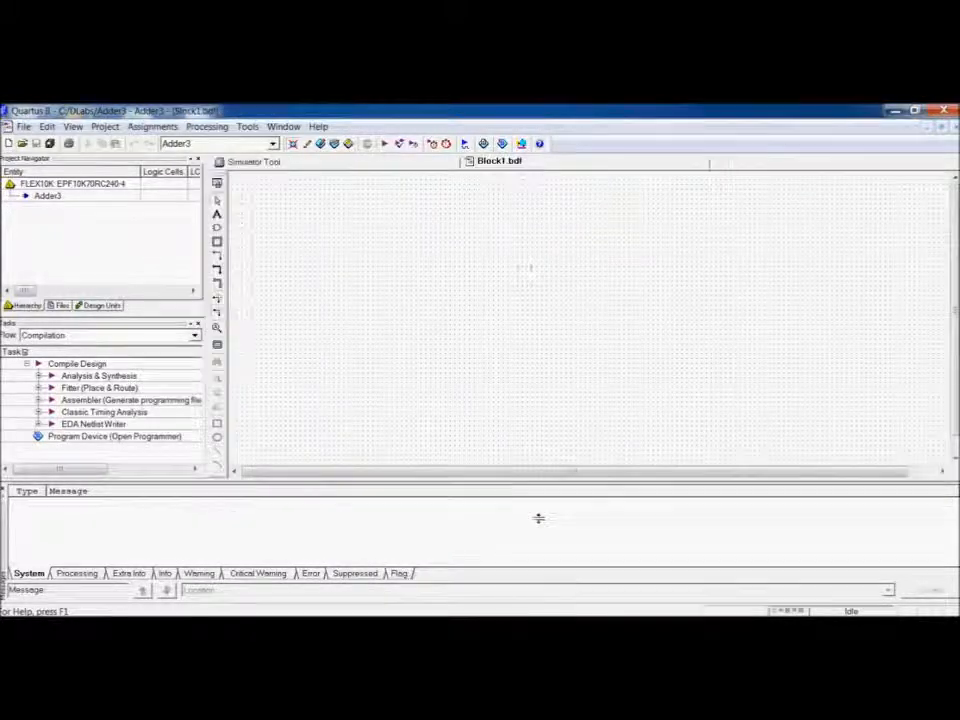
Insert the project's FA symbol and place three full adder instances side by side on the schematic.
double_click(356, 274)
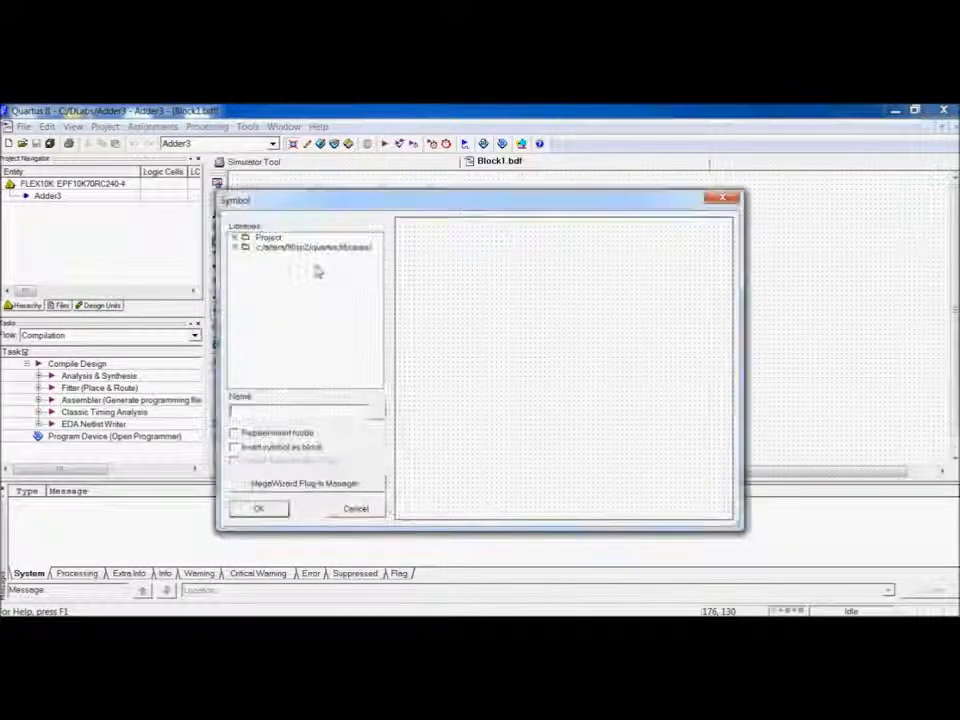
double_click(270, 238)
left_click(268, 247)
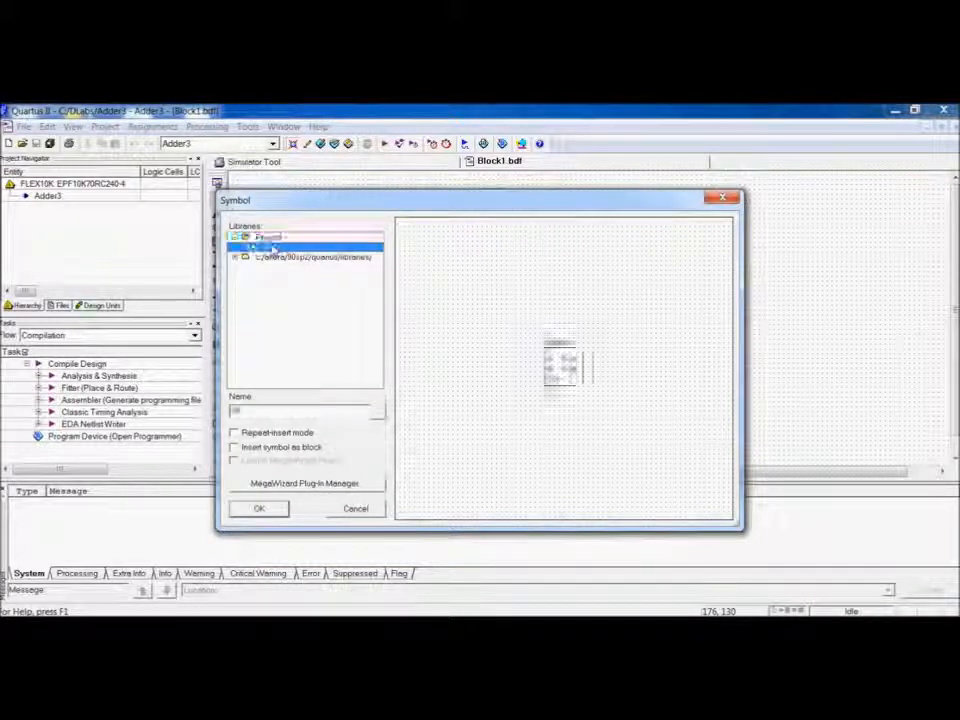
left_click(259, 509)
left_click(390, 268)
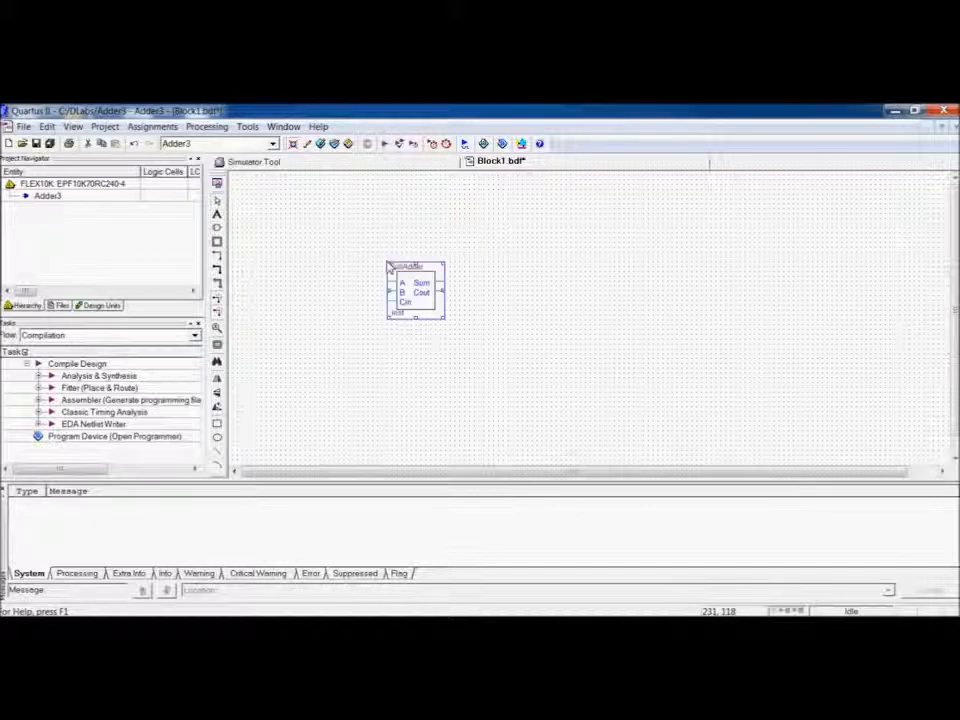
left_click(540, 291)
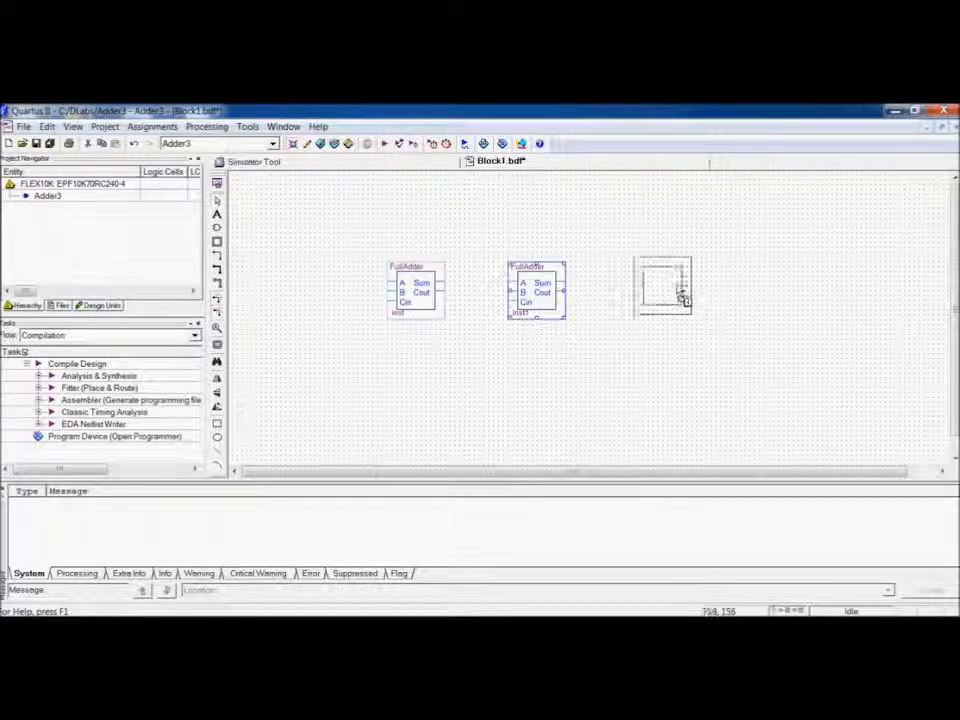
left_click(663, 292)
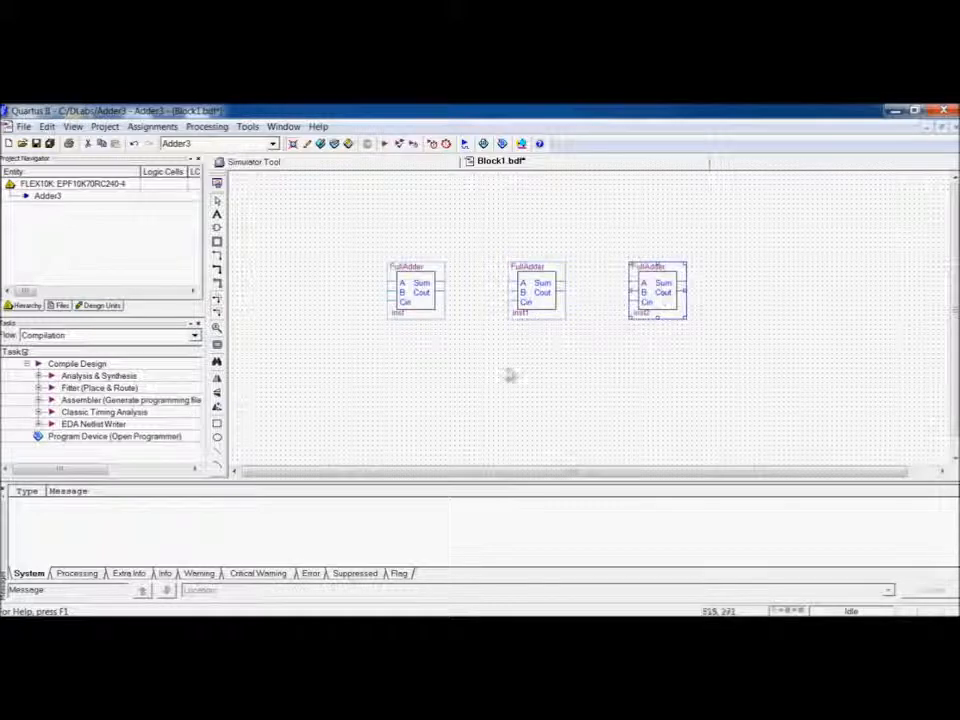
Insert the input pin primitive and place two input pins below the full adders.
double_click(340, 371)
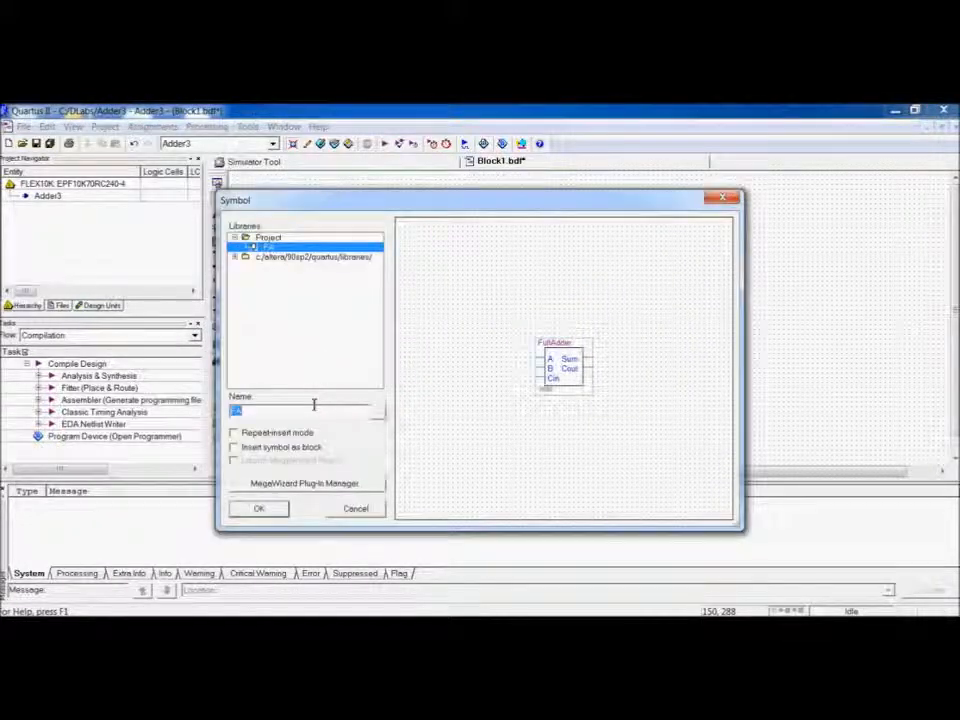
type("input")
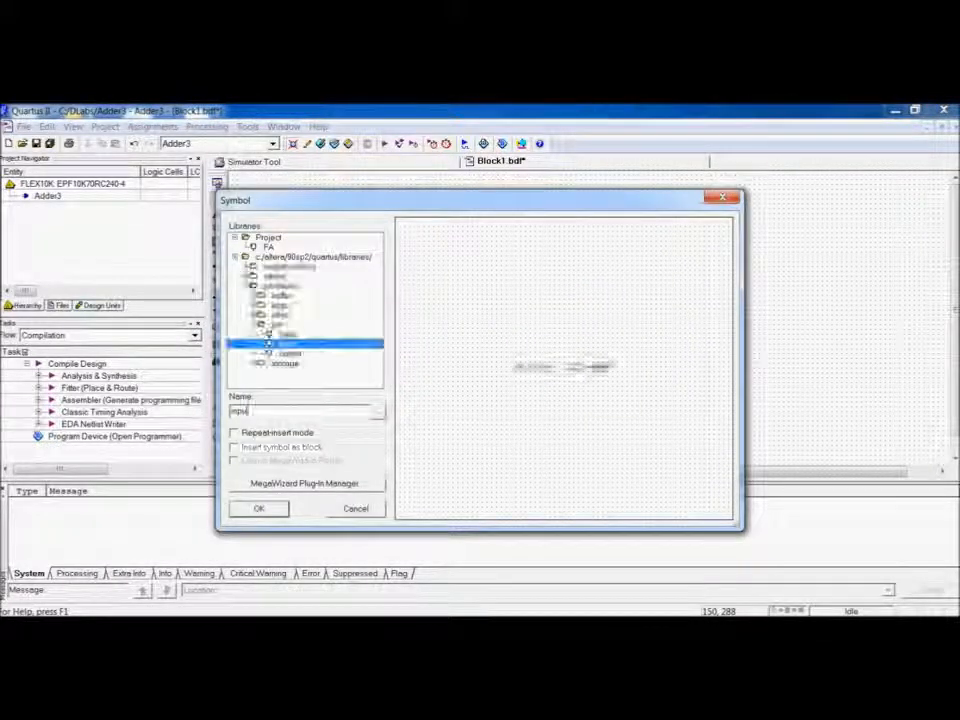
left_click(266, 508)
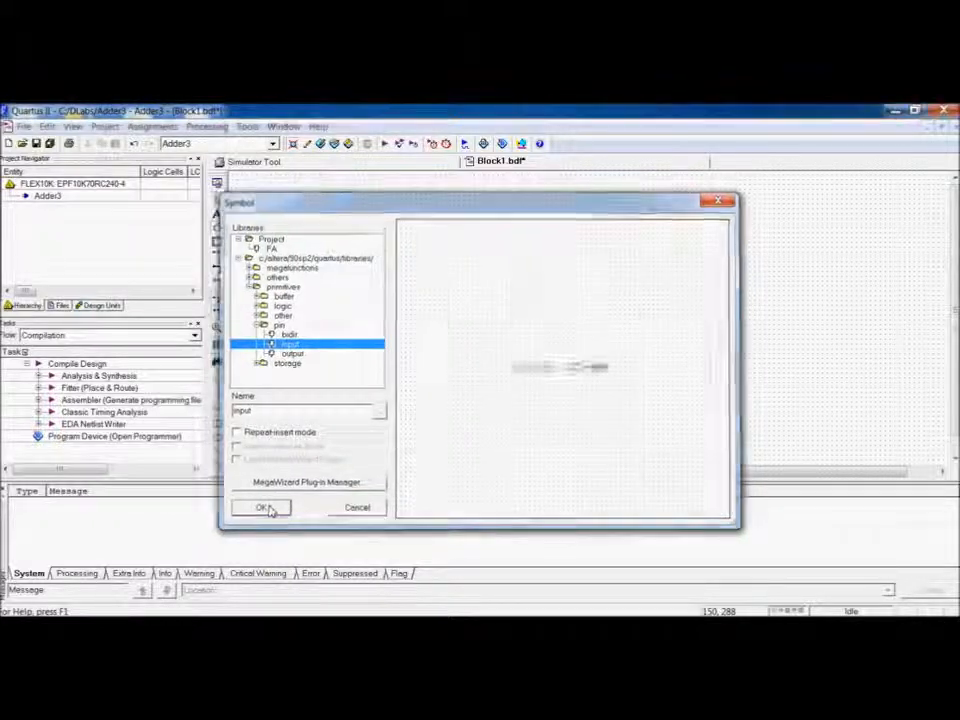
left_click(301, 390)
left_click(298, 420)
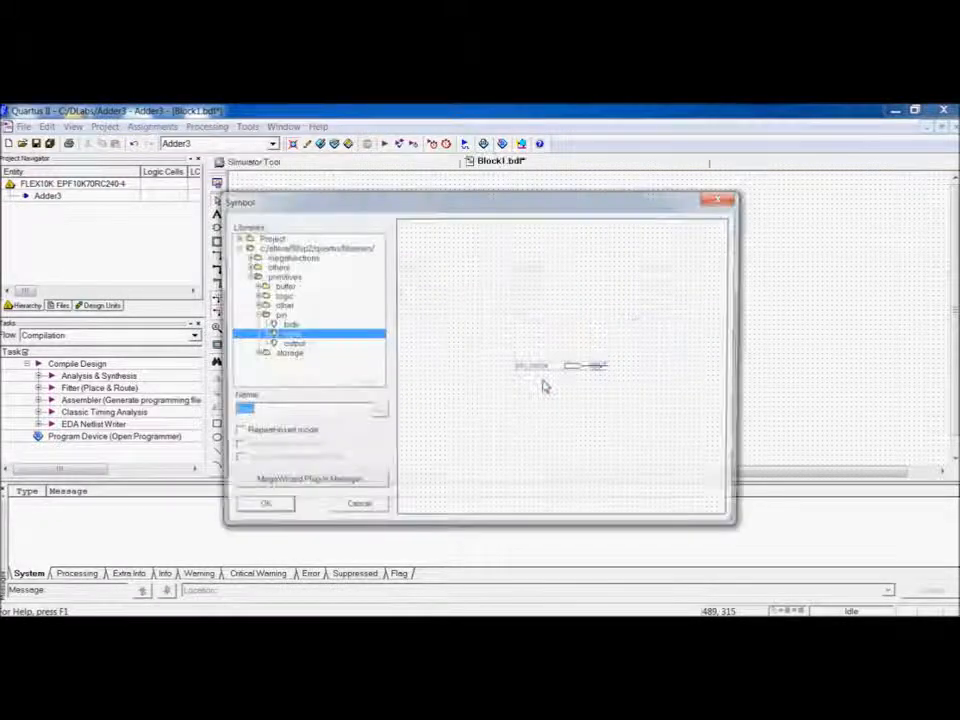
Insert the output pin primitive and place two output pins below the full adders, to the right of the input pins.
left_click(281, 345)
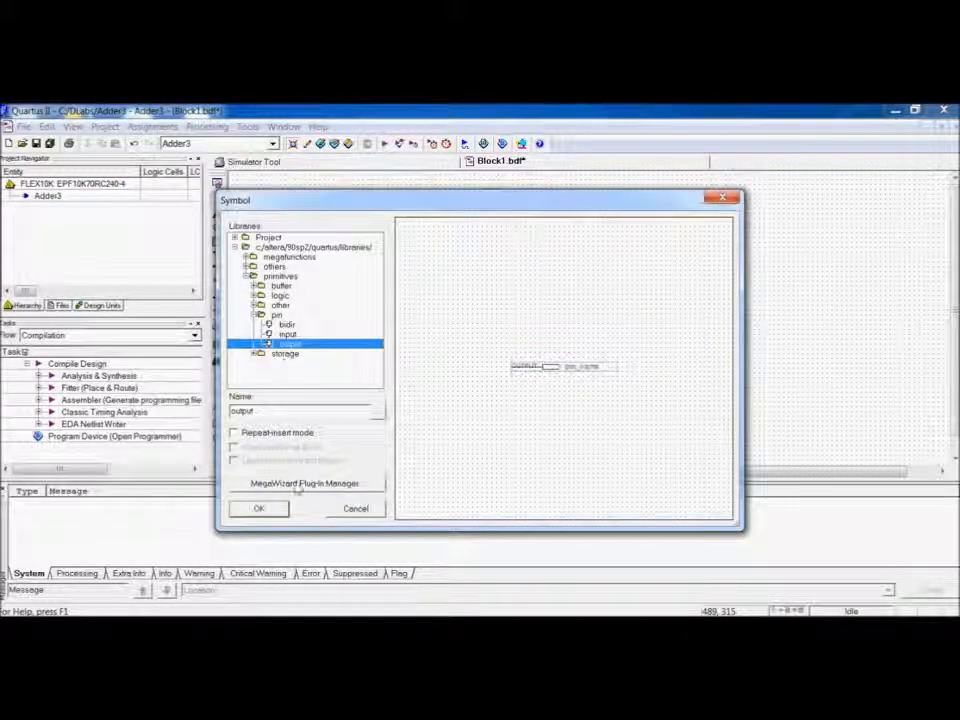
left_click(276, 511)
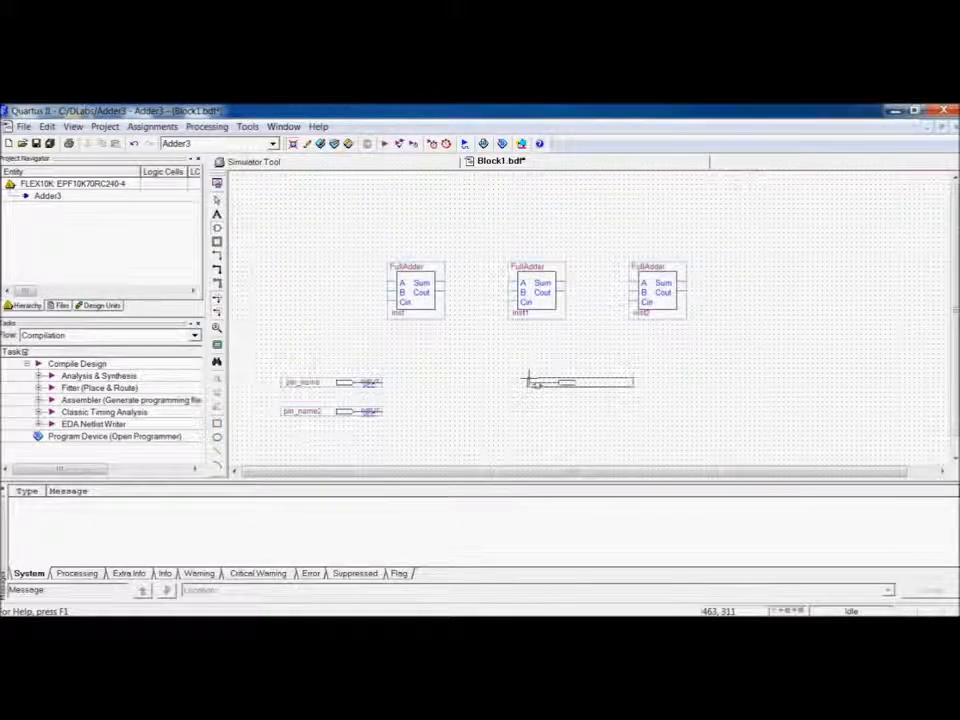
left_click(528, 377)
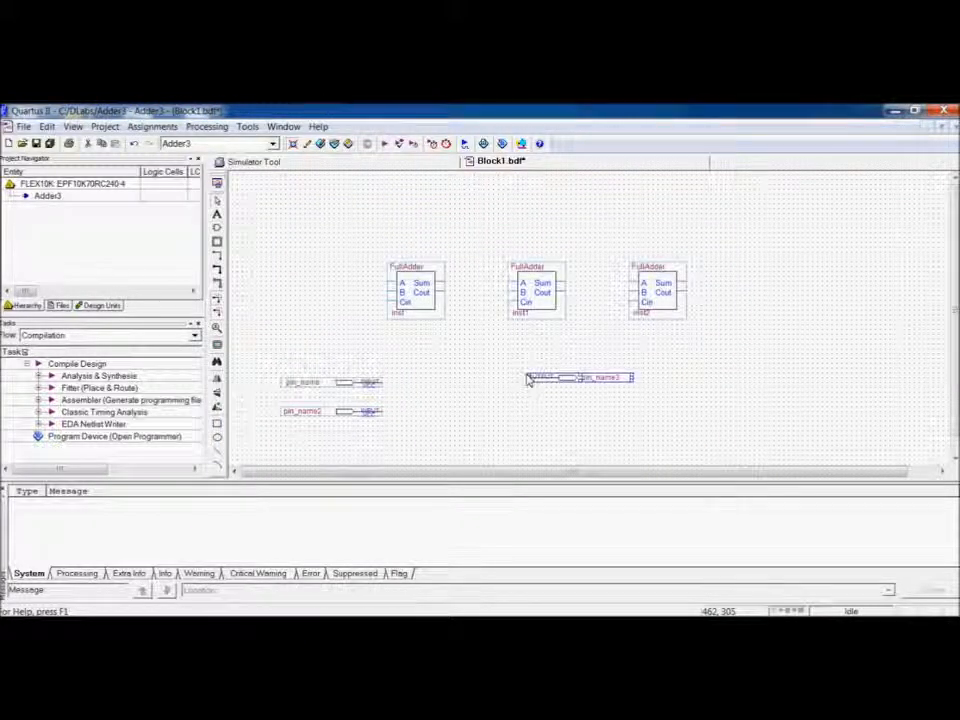
left_click(540, 416)
Name the two input pins A[2..0] and B[2..0].
double_click(306, 388)
type("A[2..0")
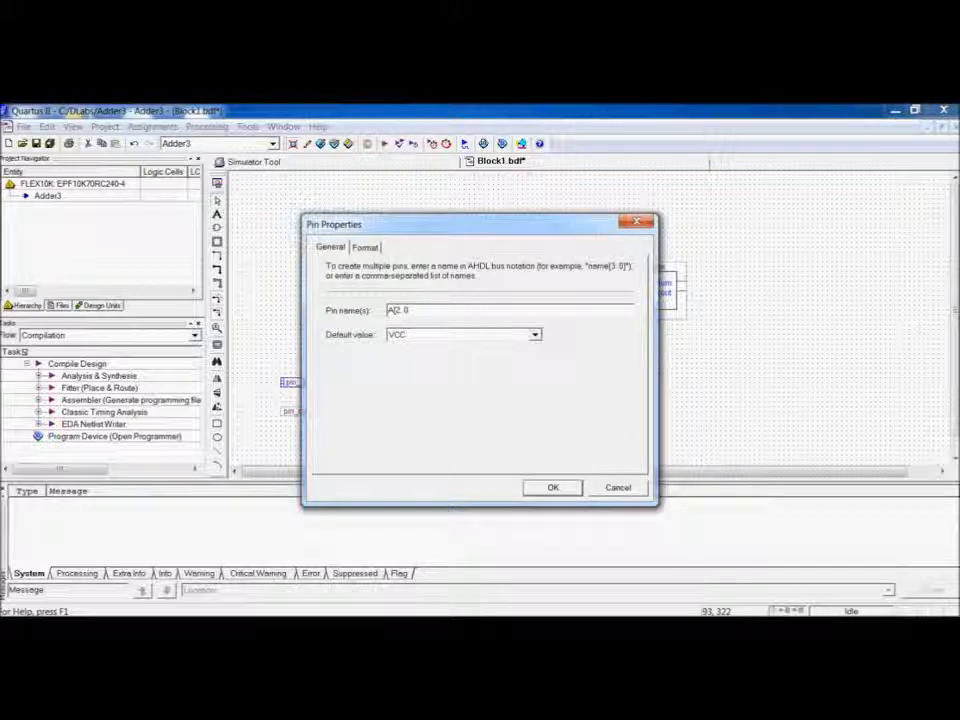
key("Return")
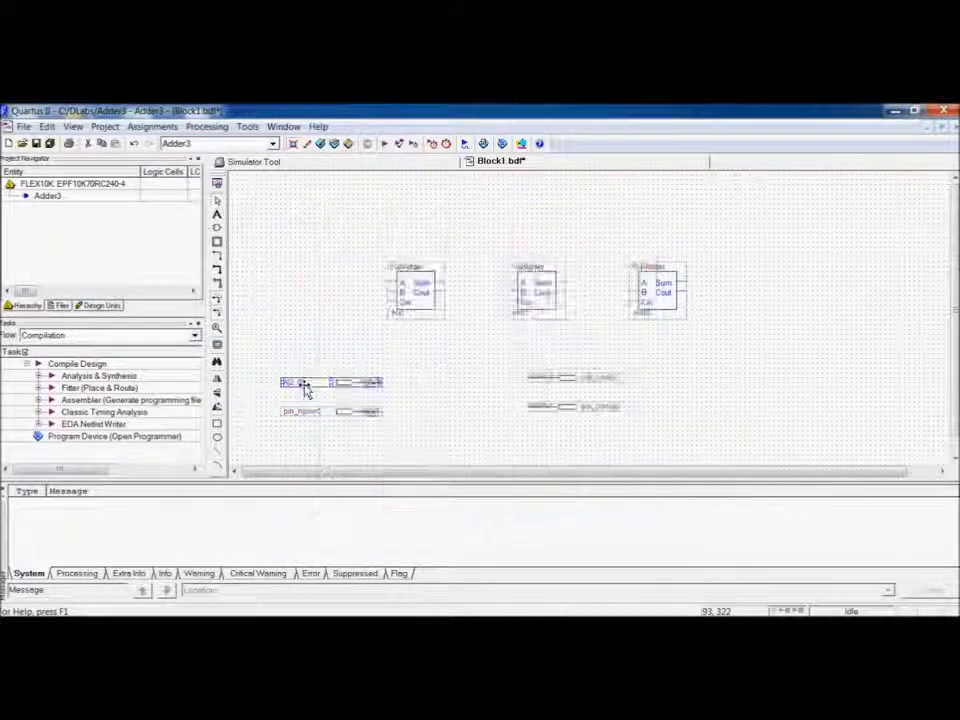
double_click(305, 411)
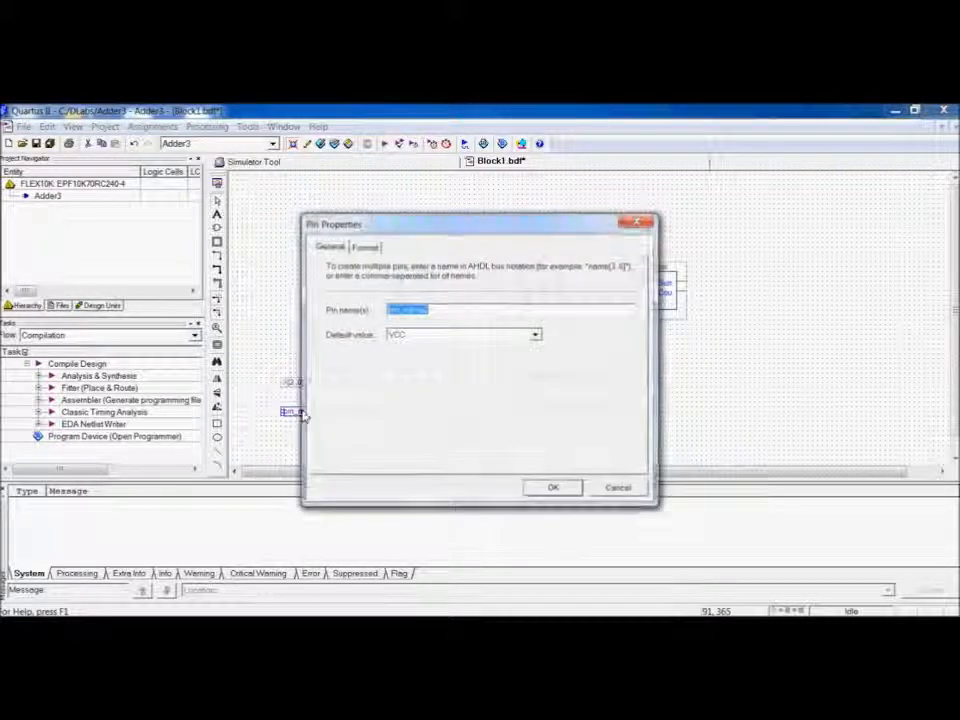
type("B[2.")
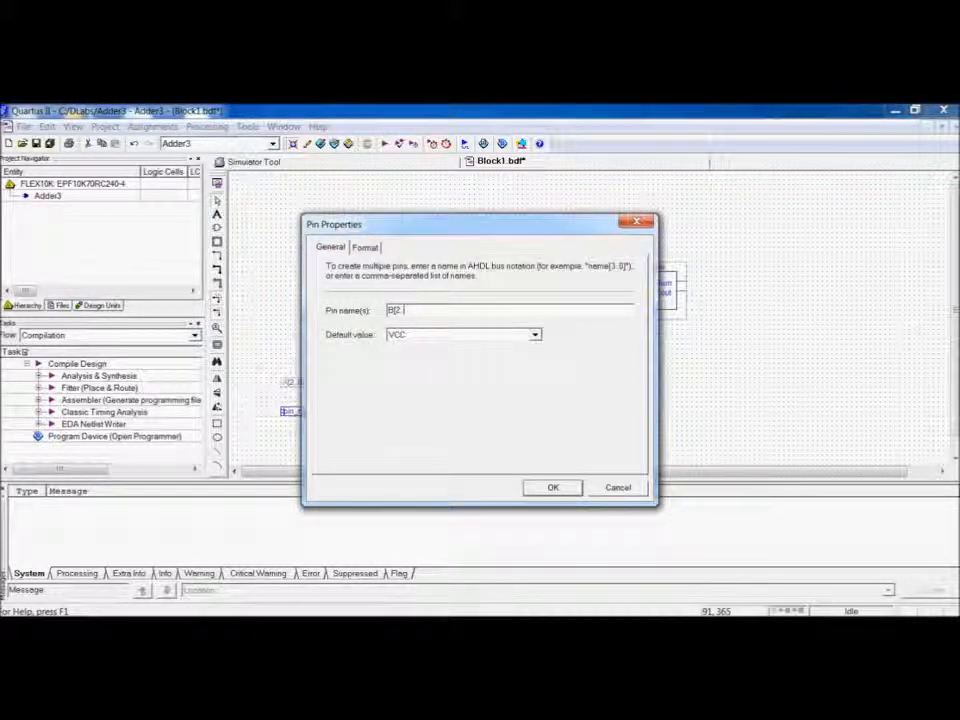
type(".0]")
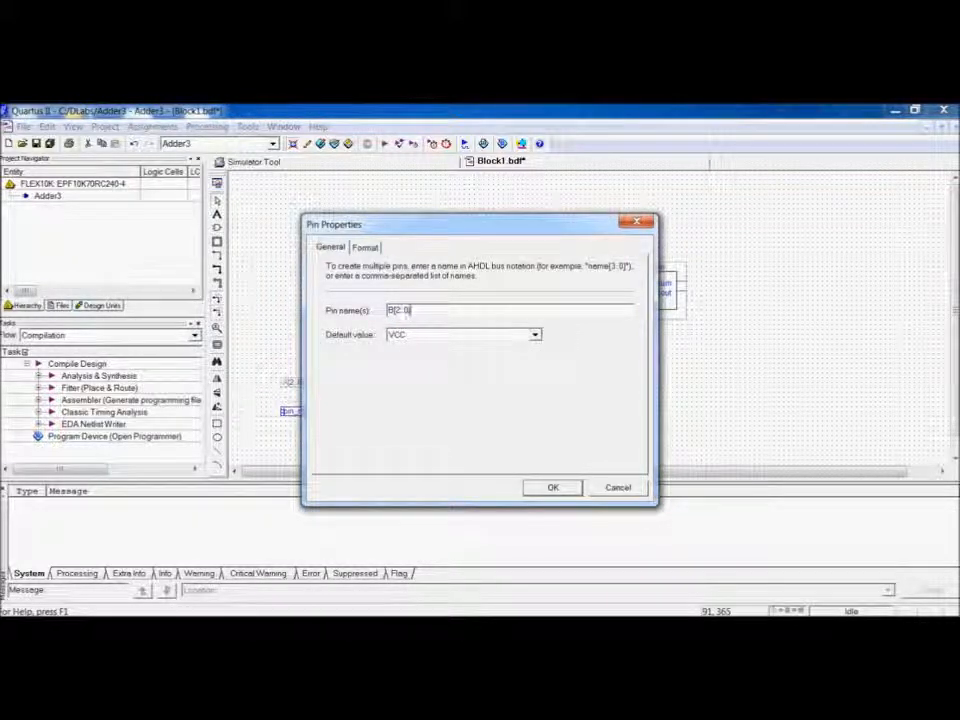
key("Return")
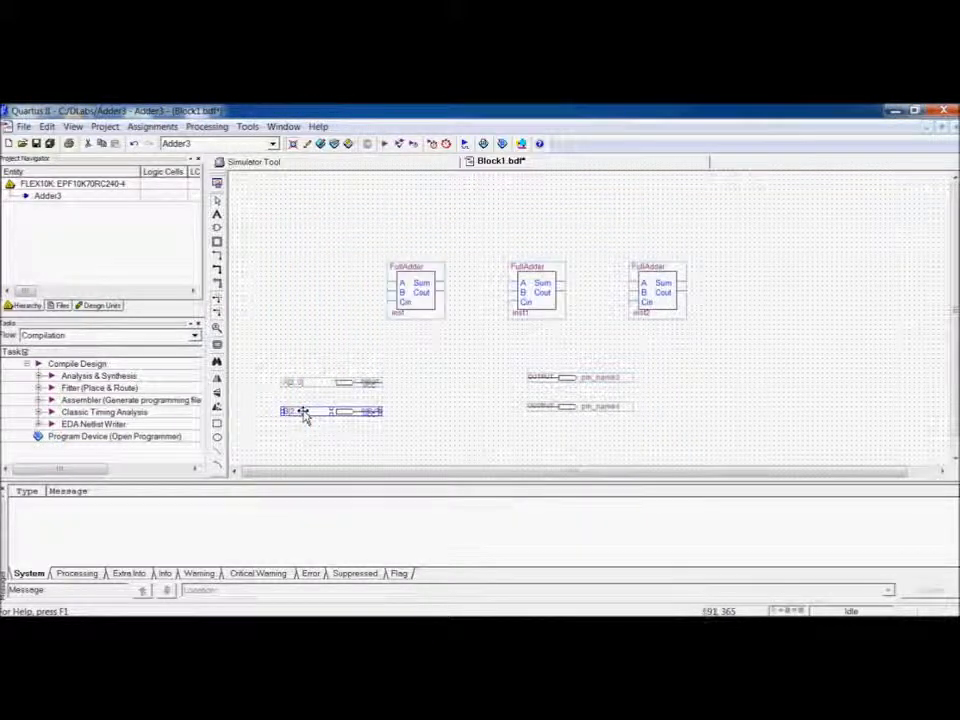
Name the two output pins S[2..0] and Cout.
double_click(608, 377)
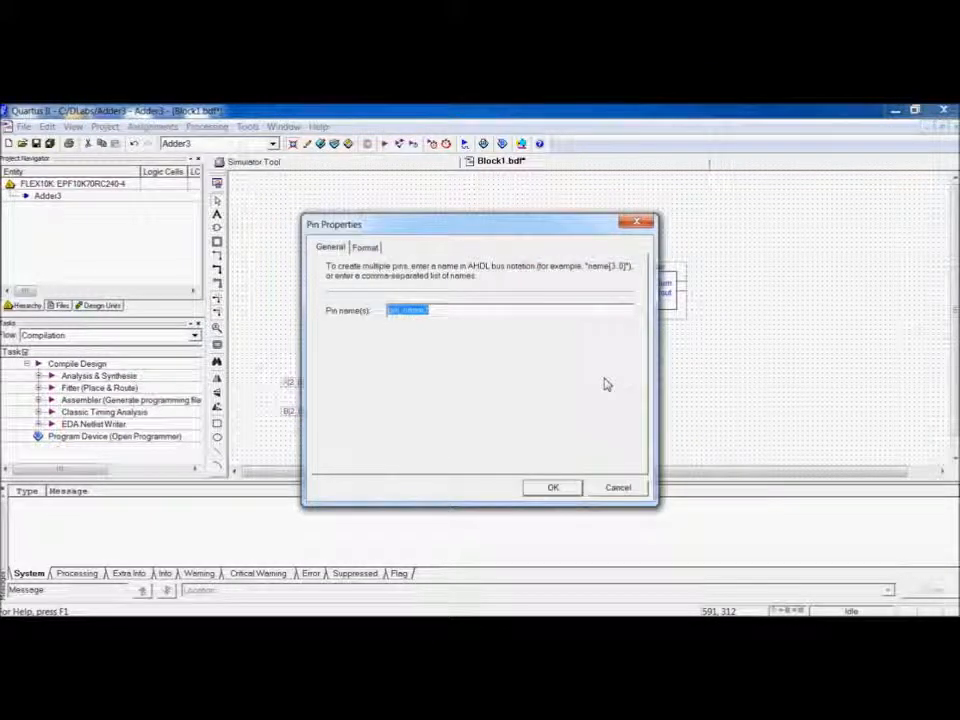
type("S[2..0]")
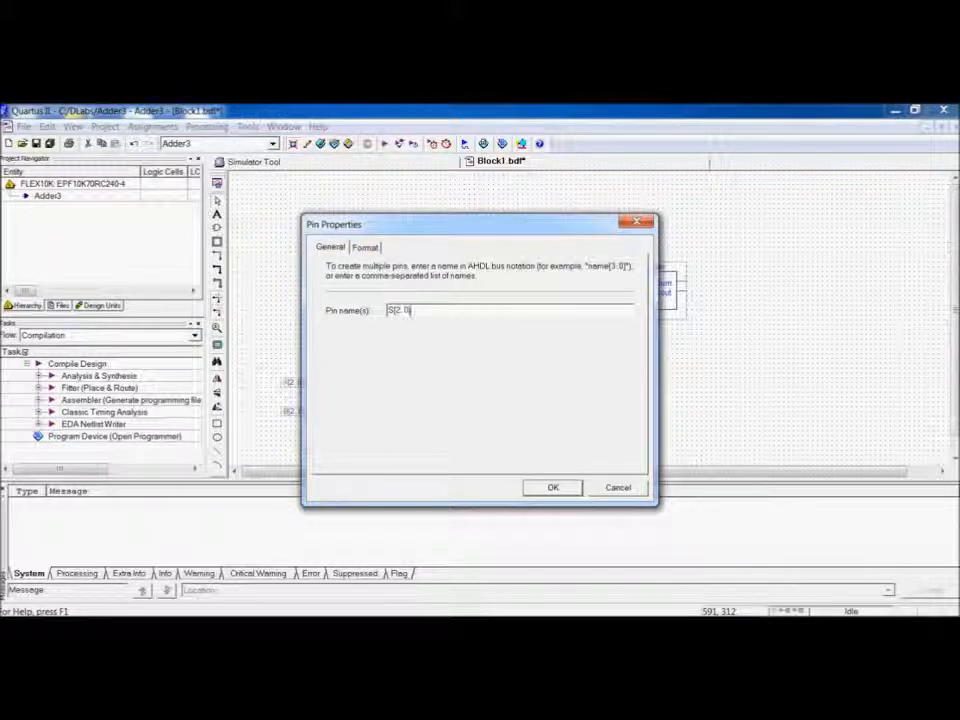
key("Return")
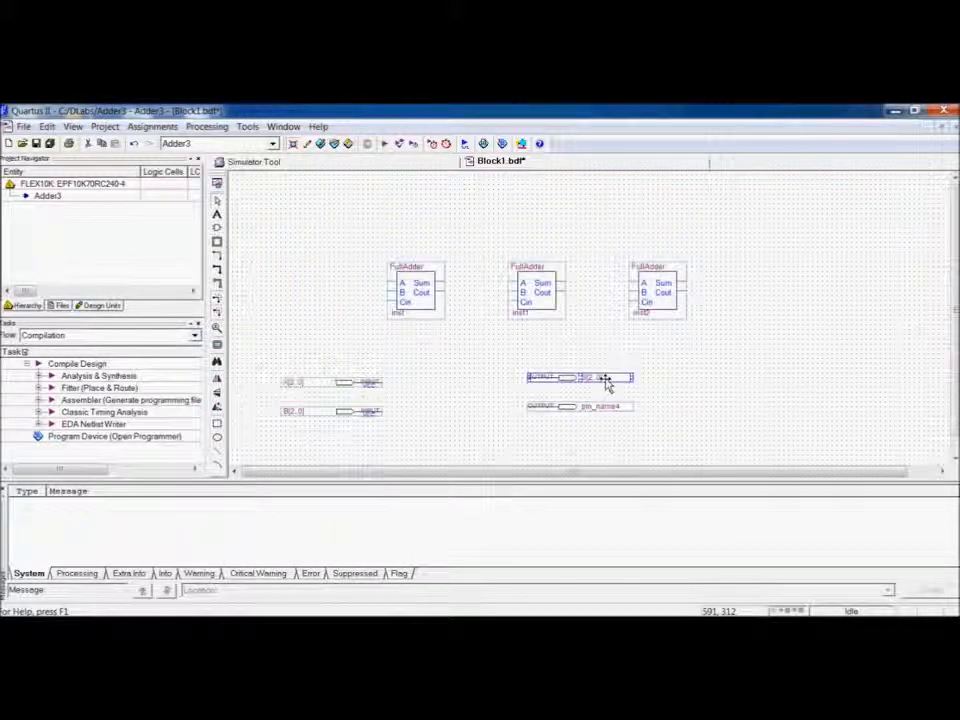
double_click(606, 407)
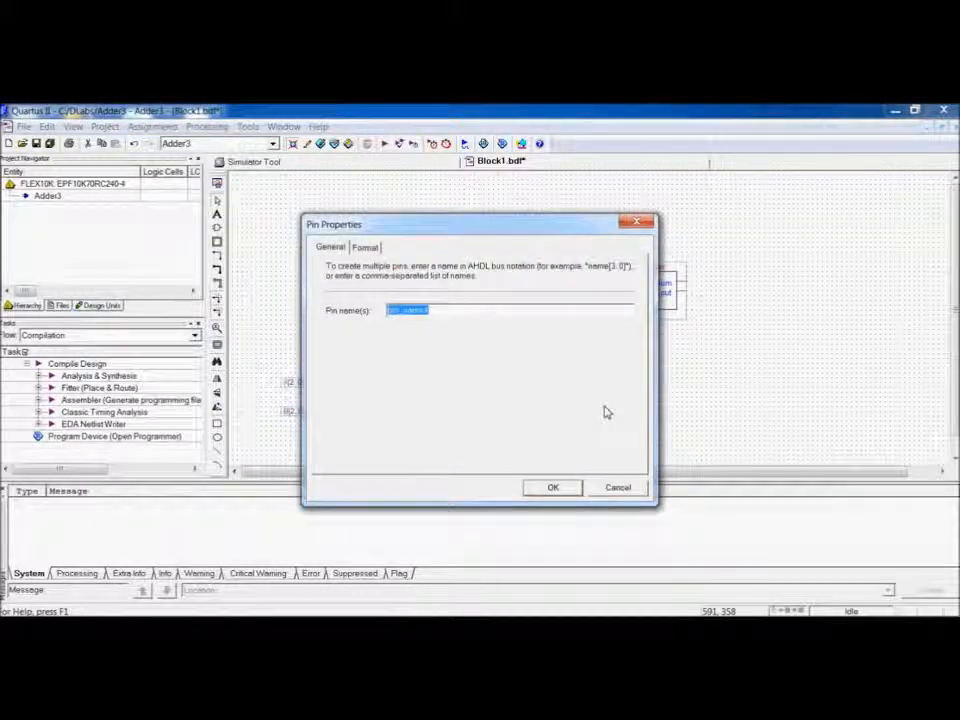
key("BackSpace")
type("Cout")
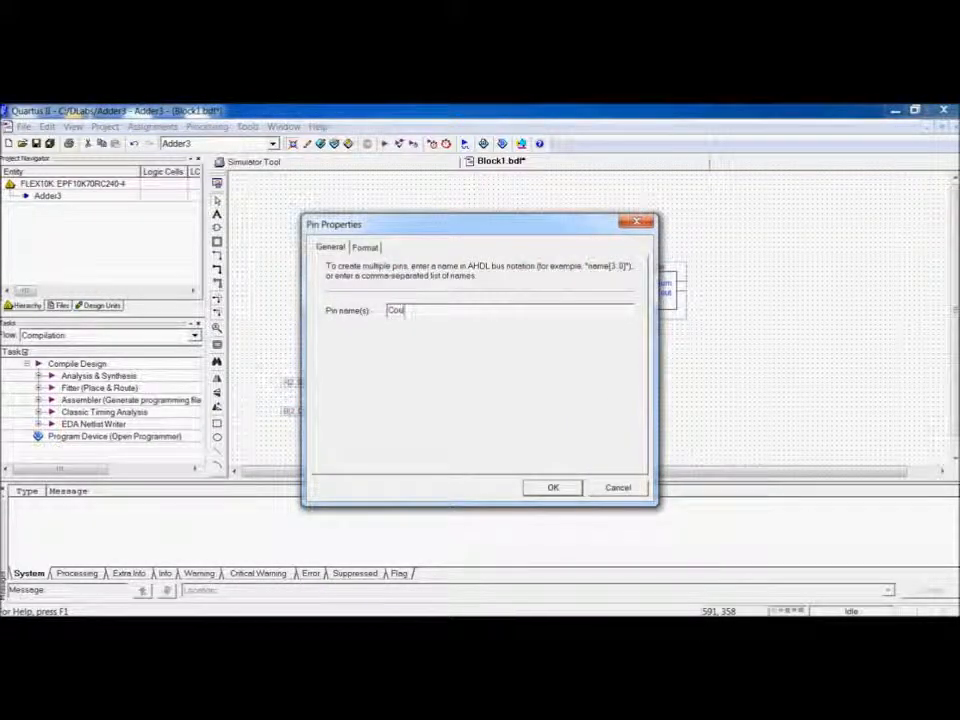
key("Return")
Insert the gnd primitive and place it below the left of the first full adder.
double_click(357, 336)
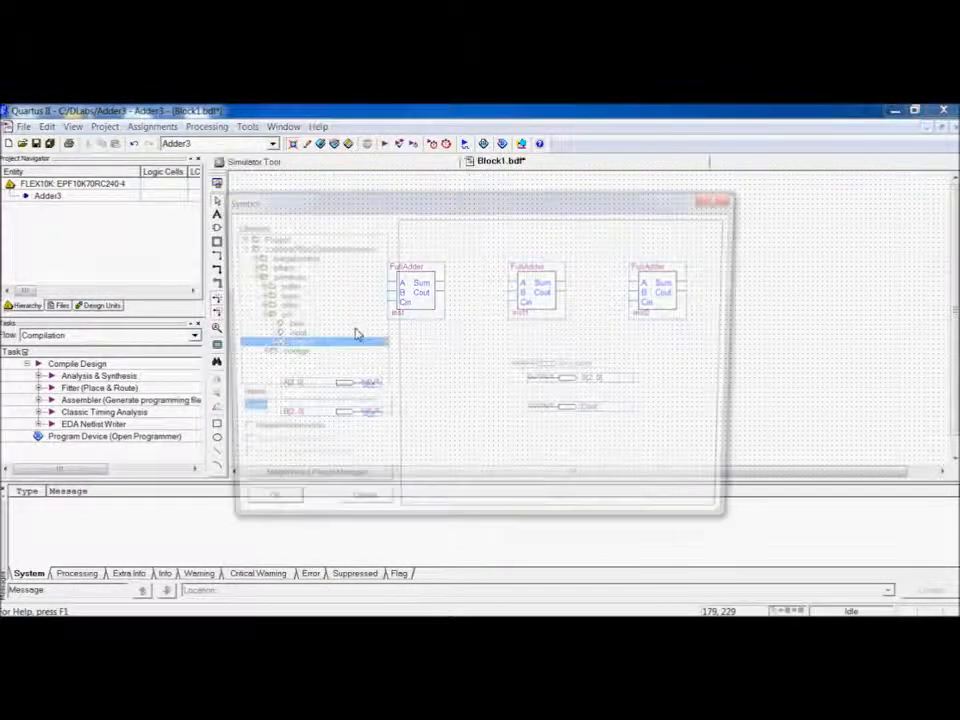
type("gnd")
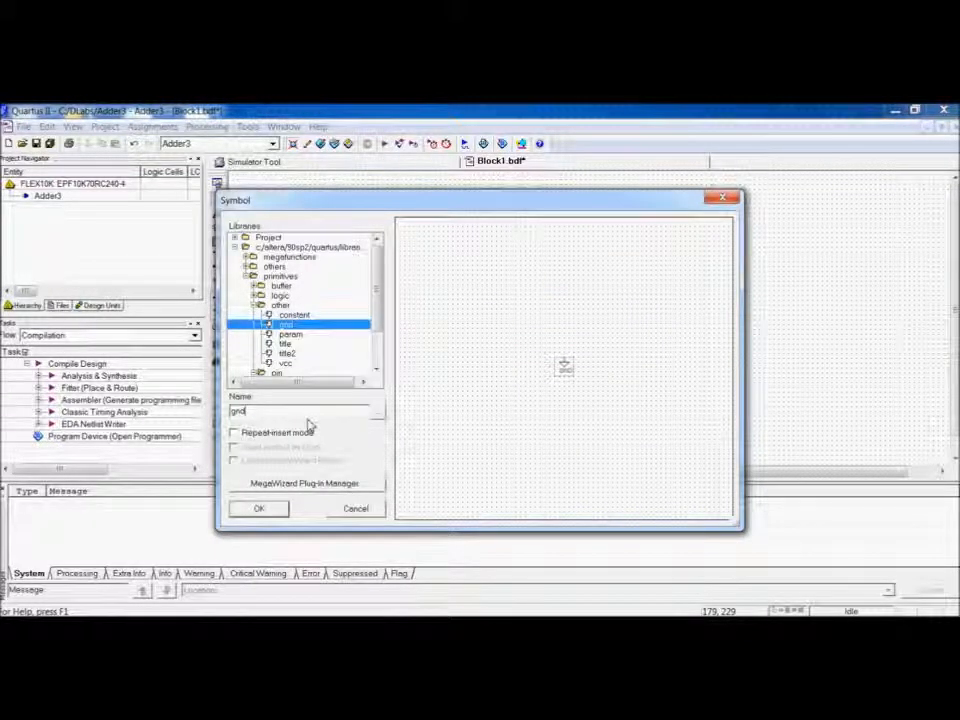
left_click(258, 509)
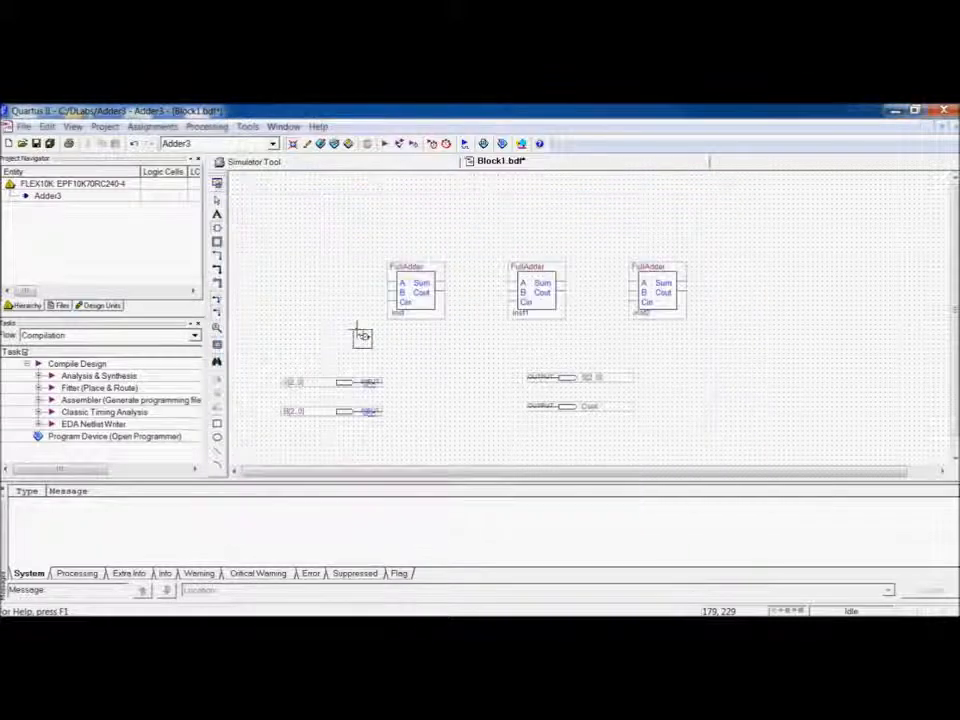
left_click(352, 333)
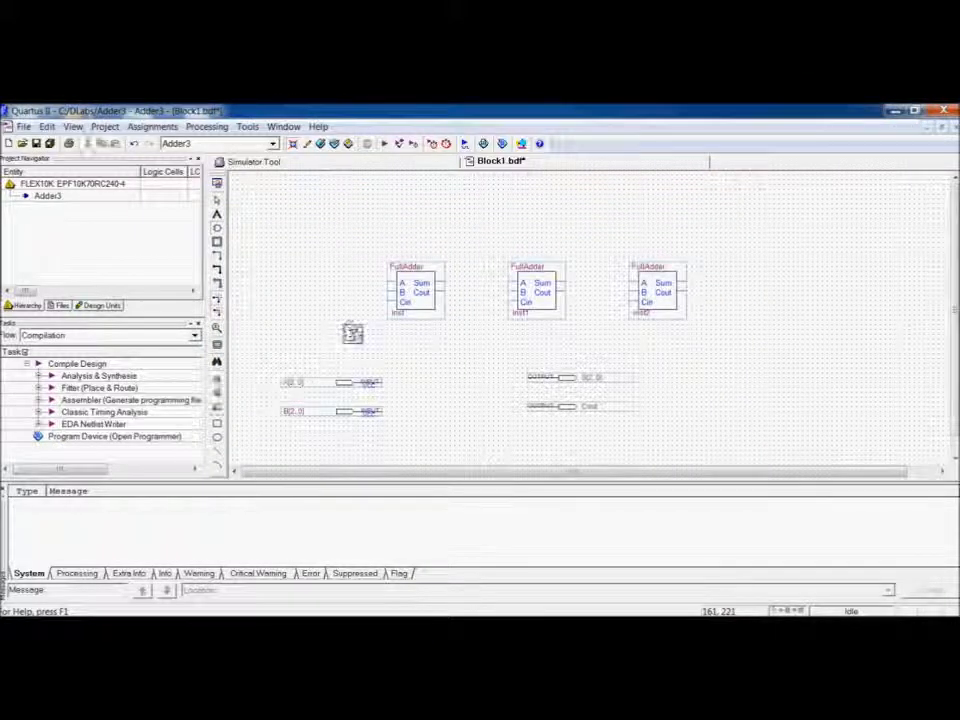
Wire the first full adder's Cin to ground and add wires named A[0] and B[0] to its A and B inputs.
mouse_move(394, 303)
left_mouse_down()
mouse_move(377, 305)
mouse_move(357, 328)
left_mouse_up()
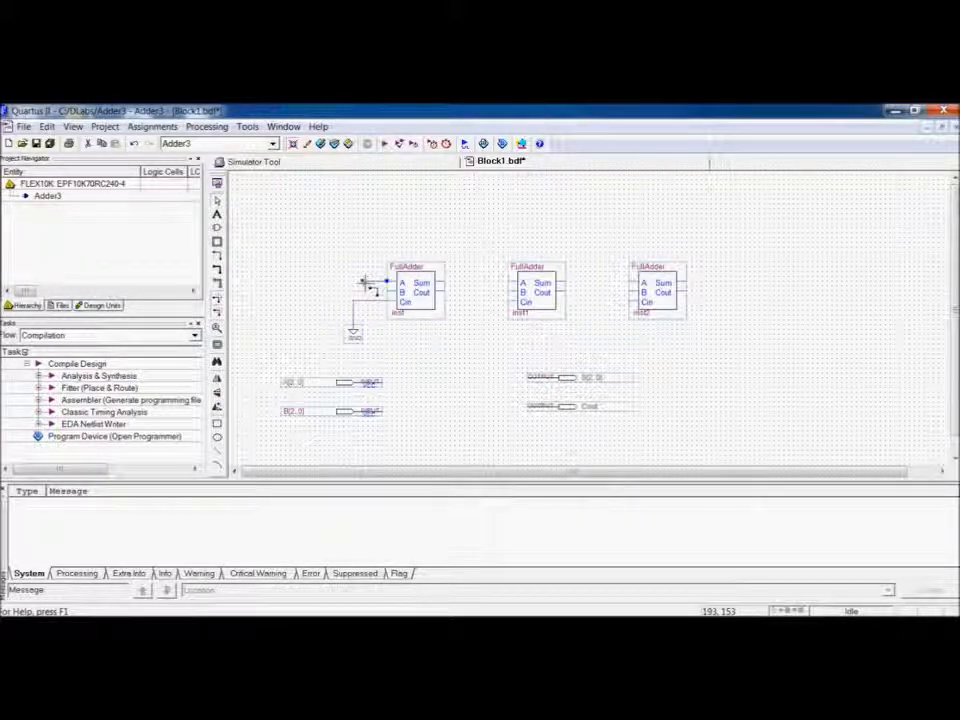
type("A[0")
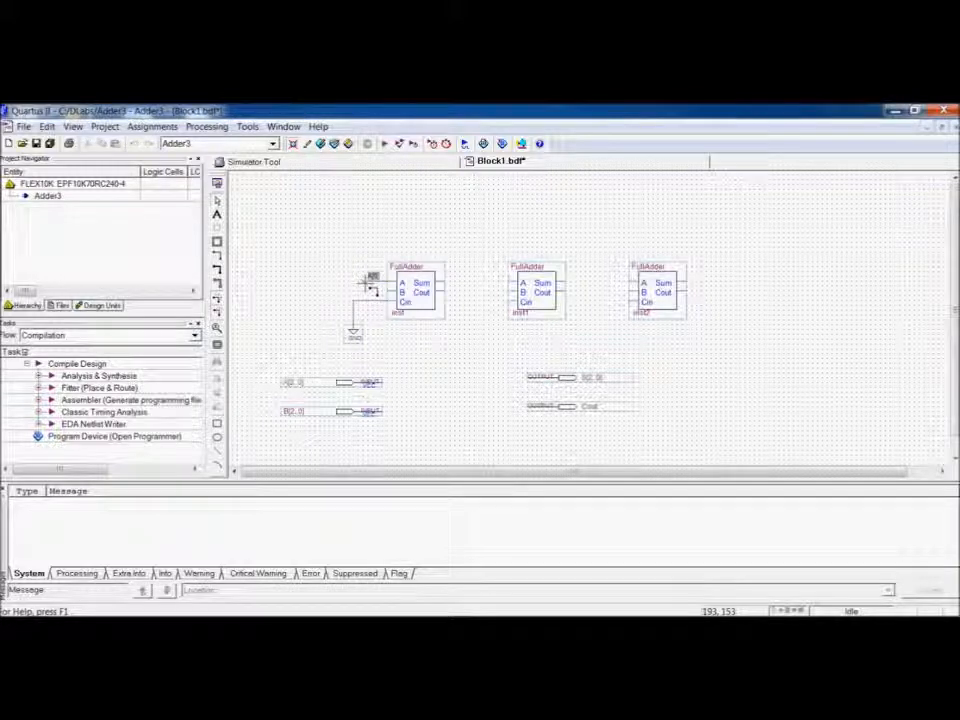
key("Return")
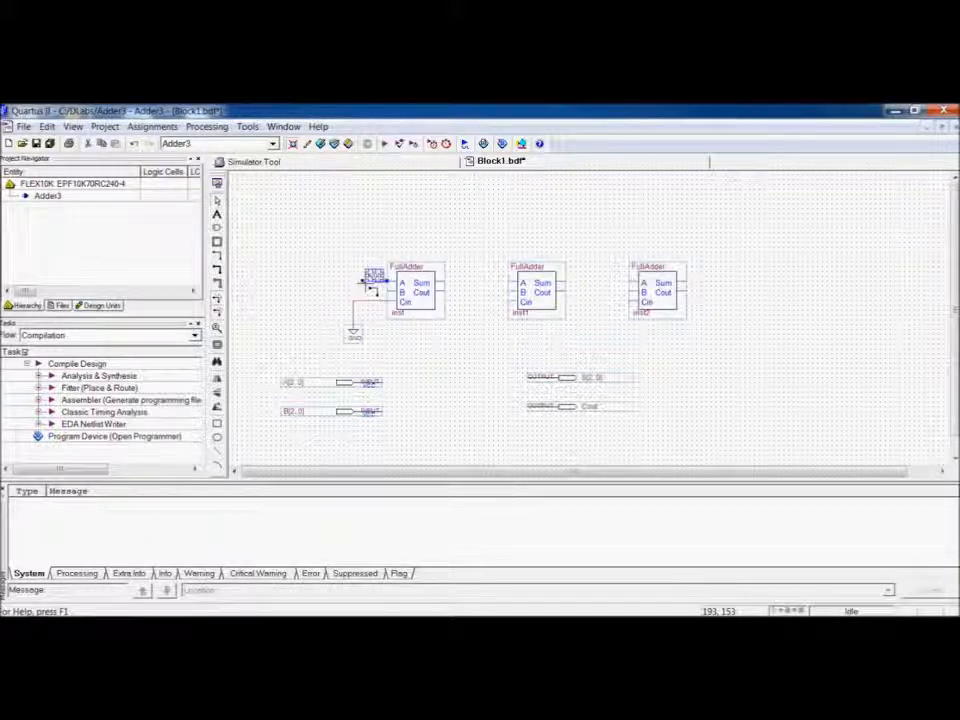
left_click_drag(390, 292, 368, 294)
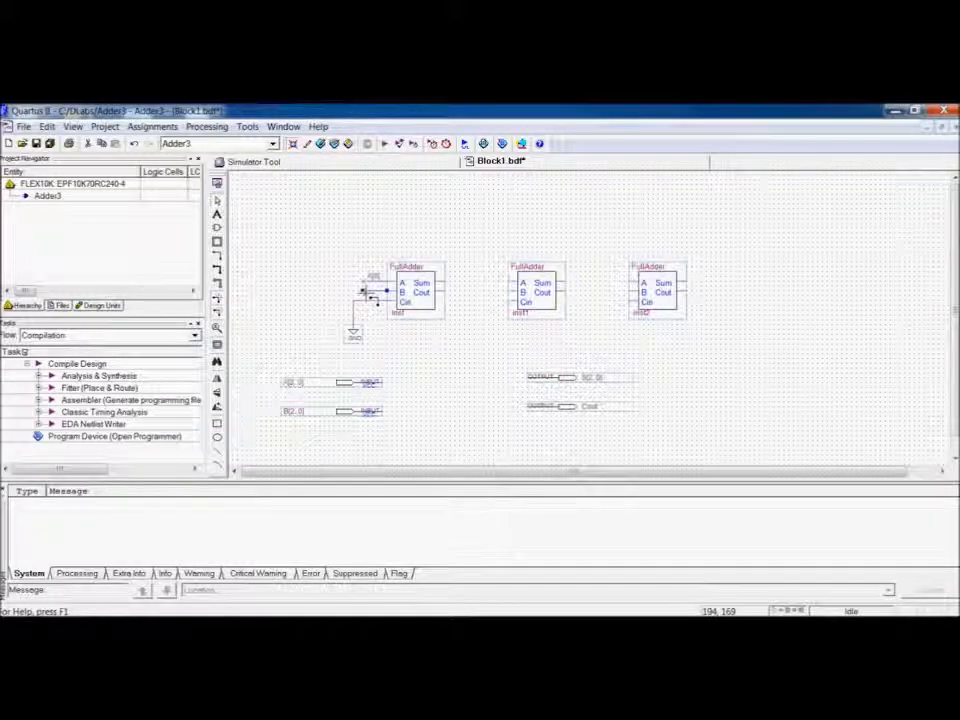
type("B")
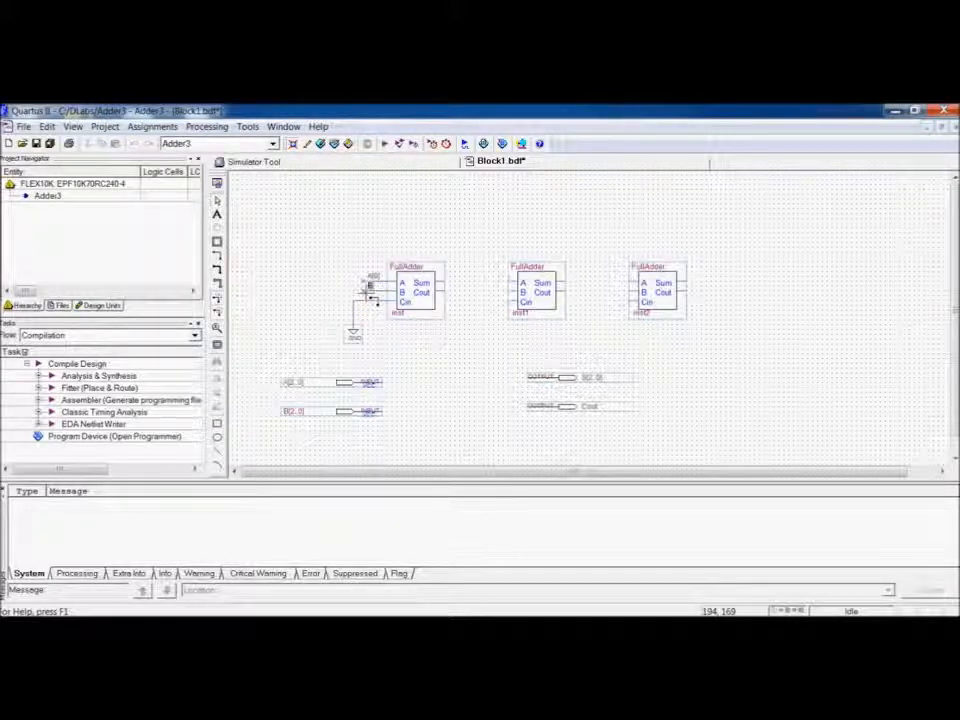
Add input wires named A[1], B[1] to the second full adder and A[2], B[2] to the third.
left_click(492, 308)
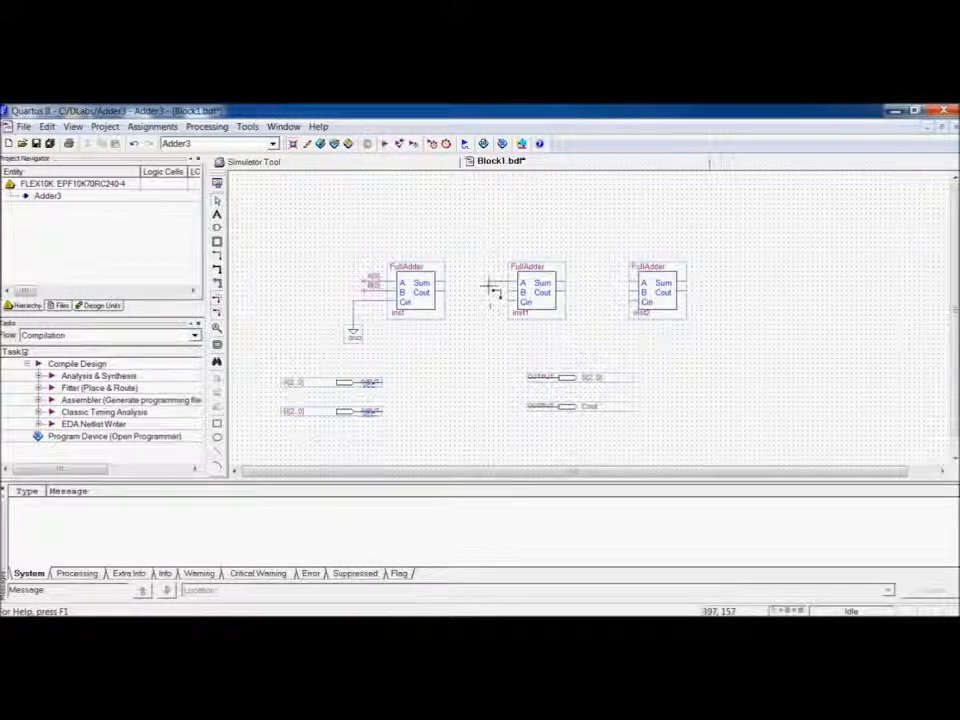
type("A[1")
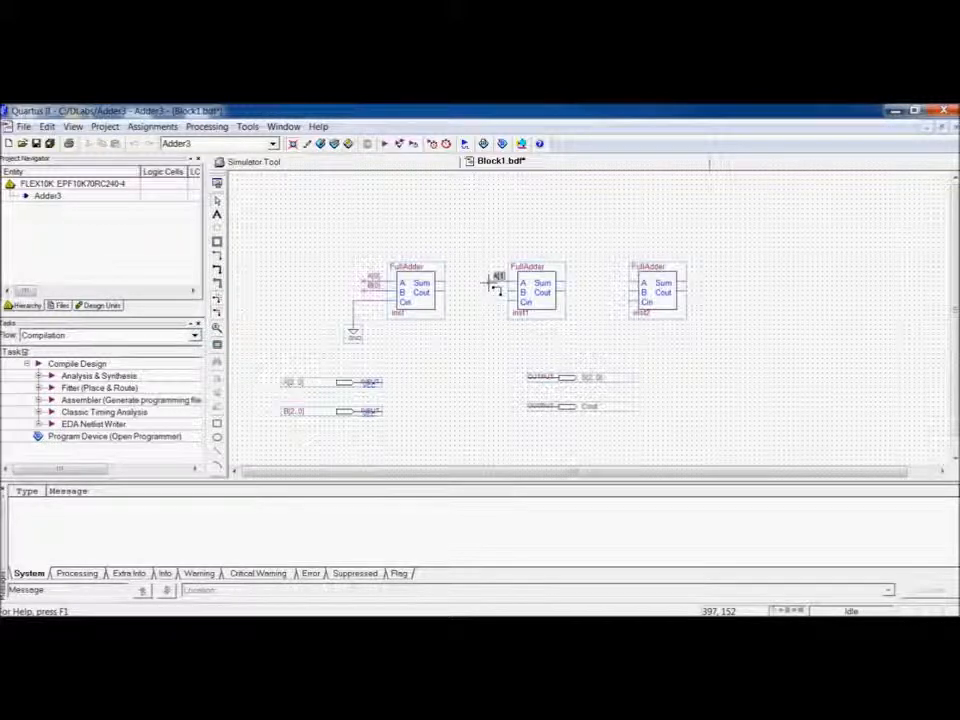
left_click_drag(509, 292, 489, 291)
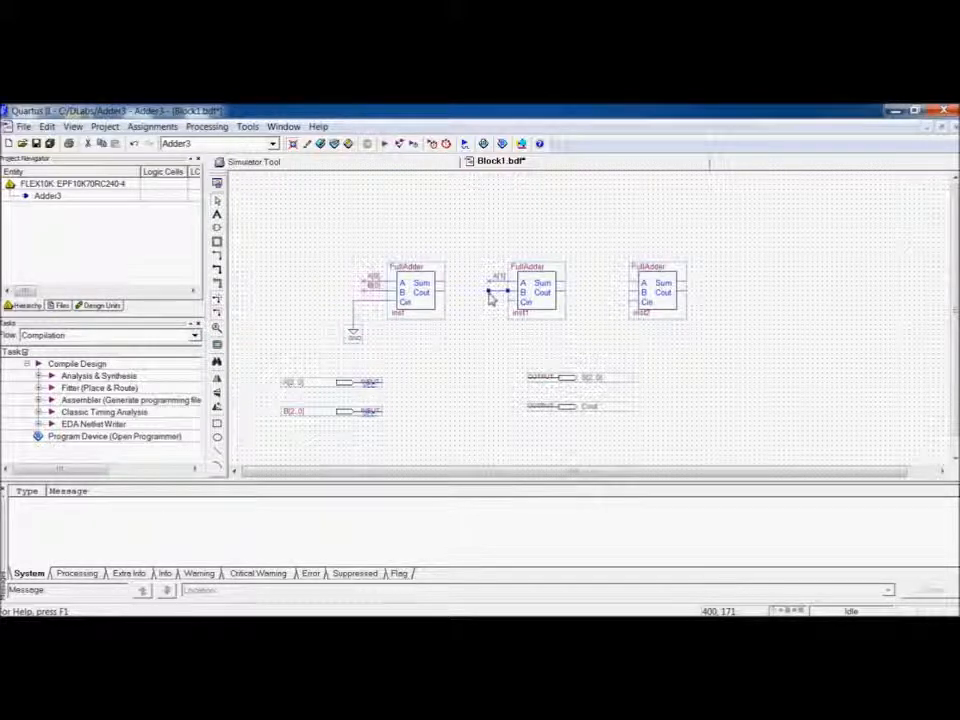
type("B[1")
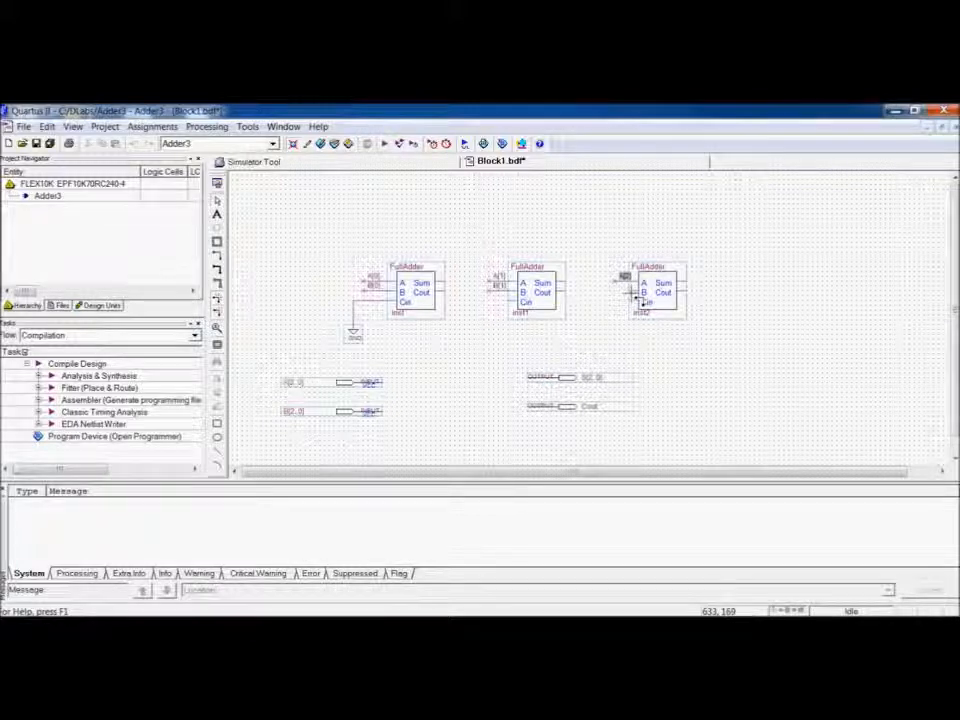
left_click_drag(622, 294, 616, 293)
type("B[2")
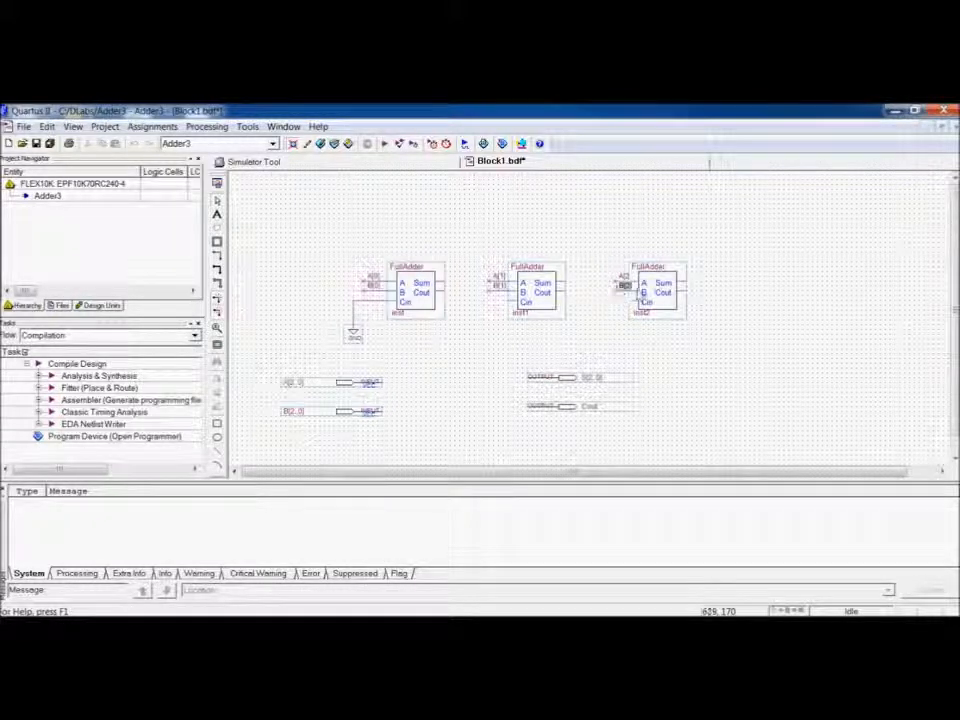
Add wires named S[0], S[1] and S[2] to the Sum outputs of the three full adders.
left_click(695, 292)
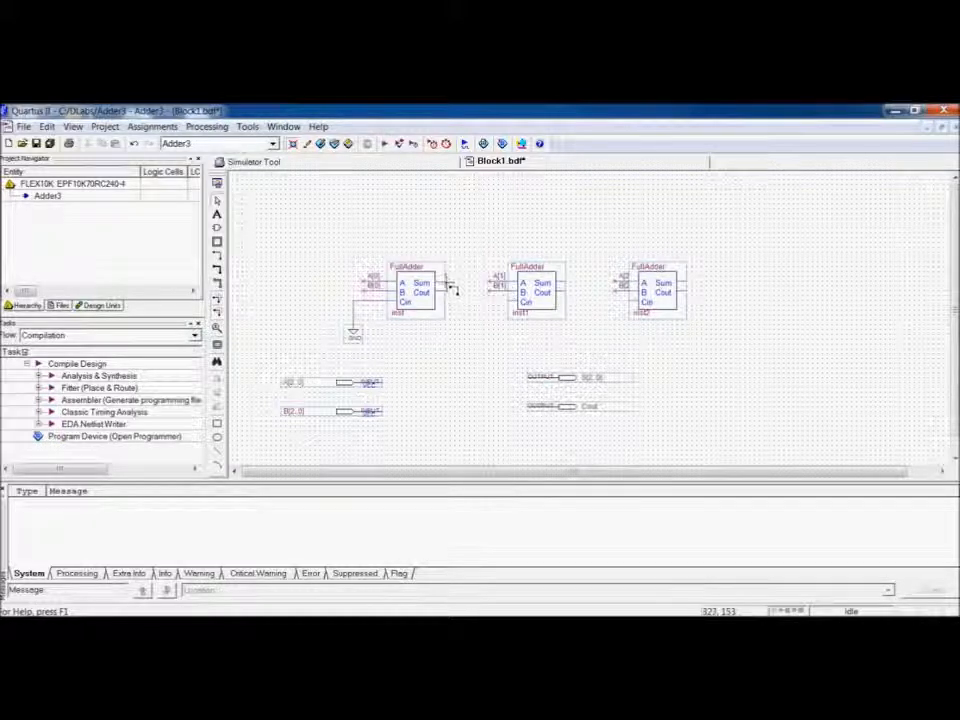
left_click_drag(447, 283, 468, 282)
type("S")
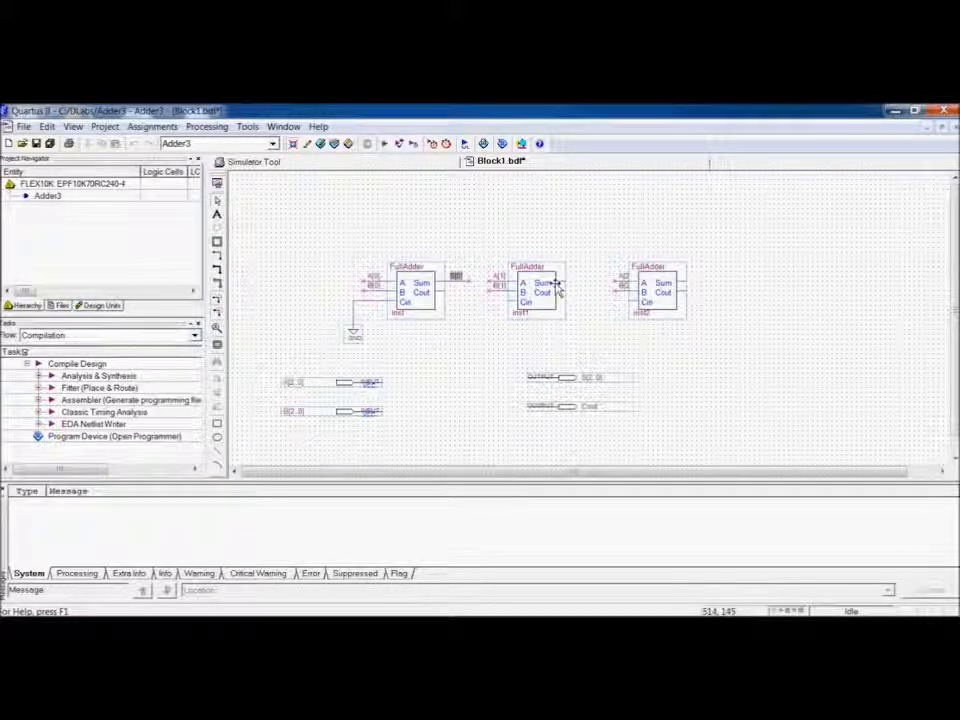
left_click_drag(565, 284, 588, 288)
key("Delete")
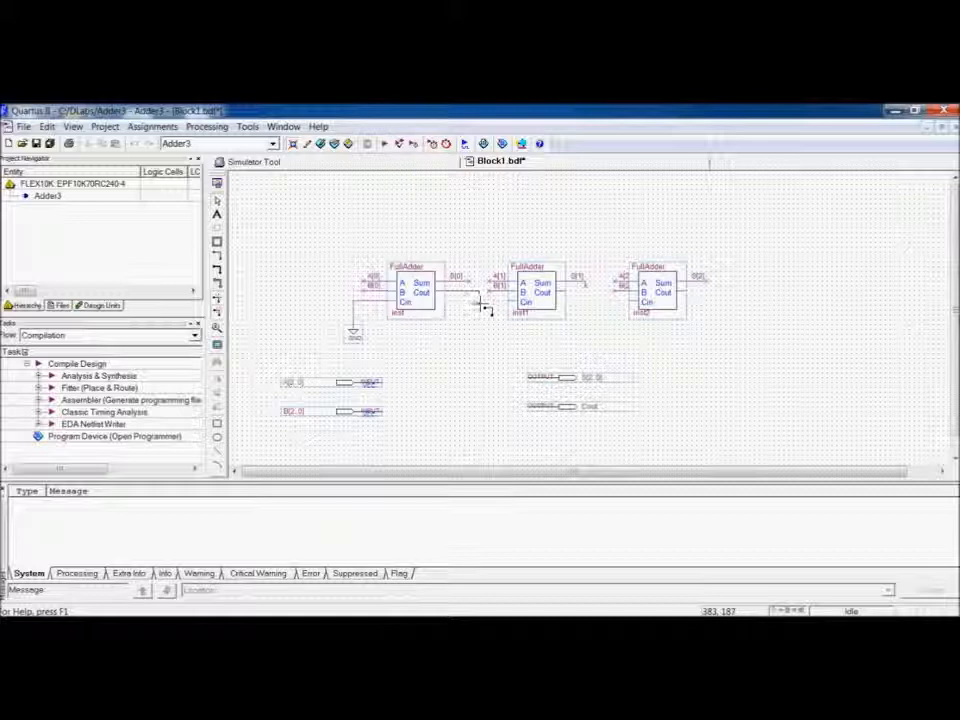
Chain each full adder's Cout to the next one's Cin and name the last adder's Cout wire Cout.
left_click_drag(484, 308, 505, 305)
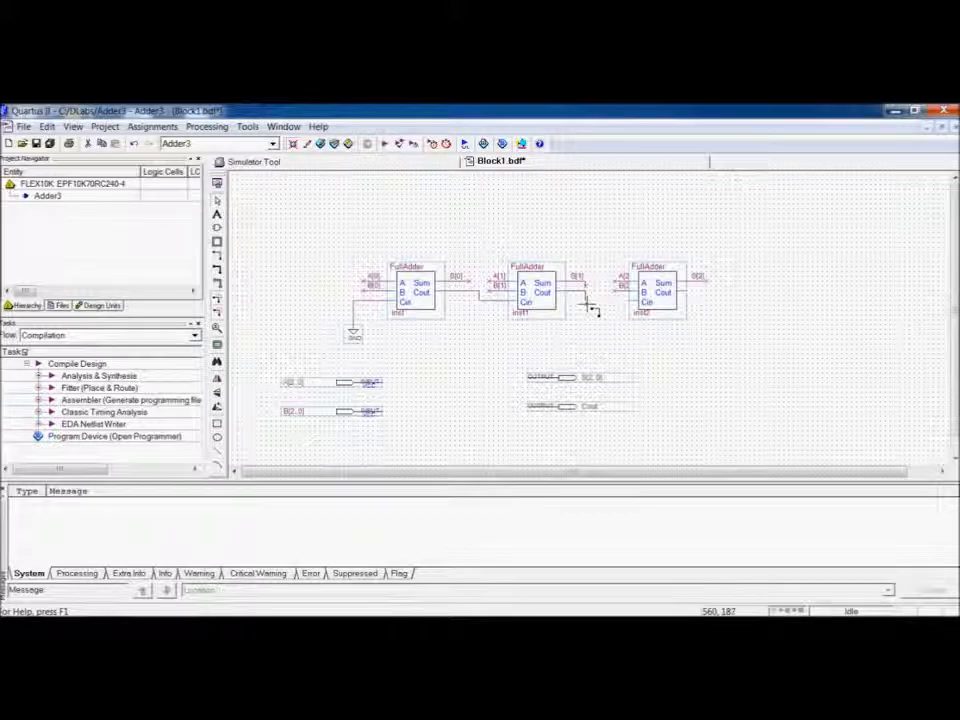
left_click_drag(587, 300, 626, 300)
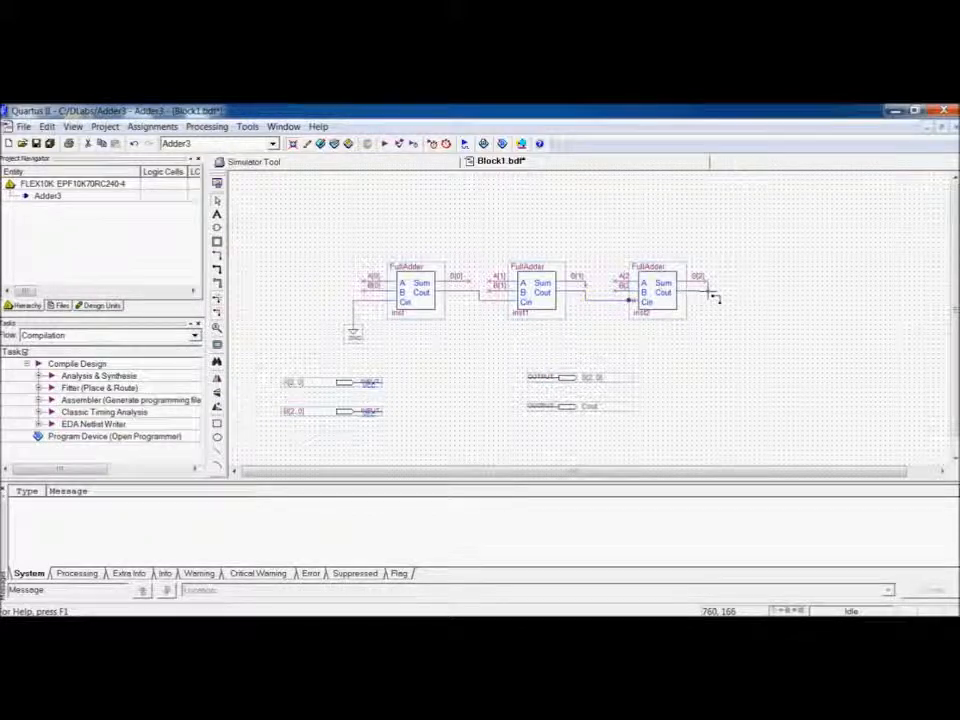
type("Cout")
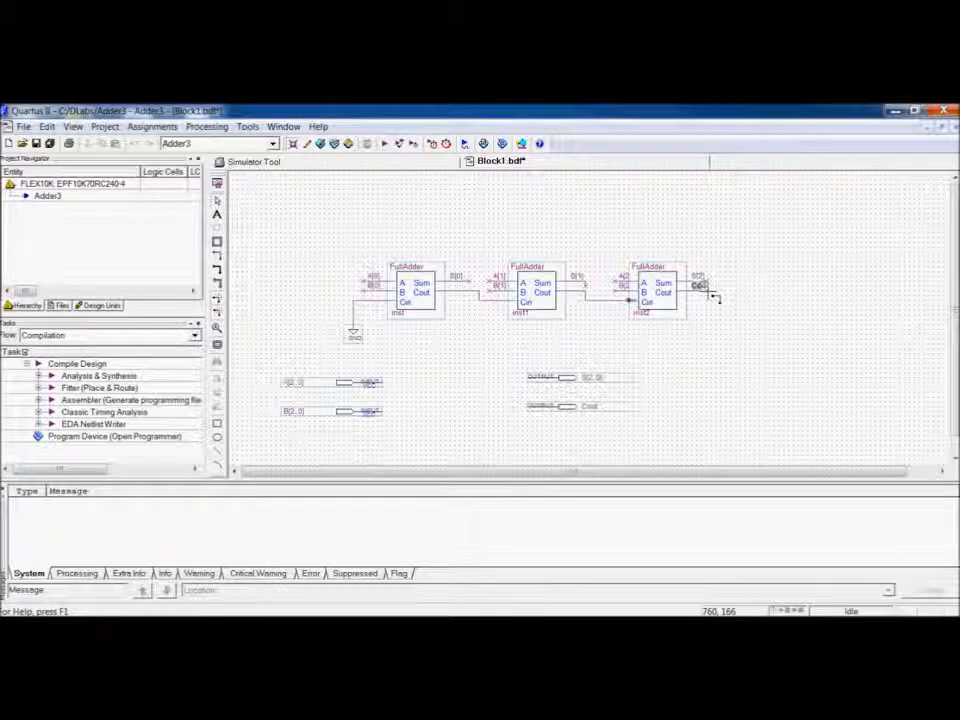
left_click(688, 364)
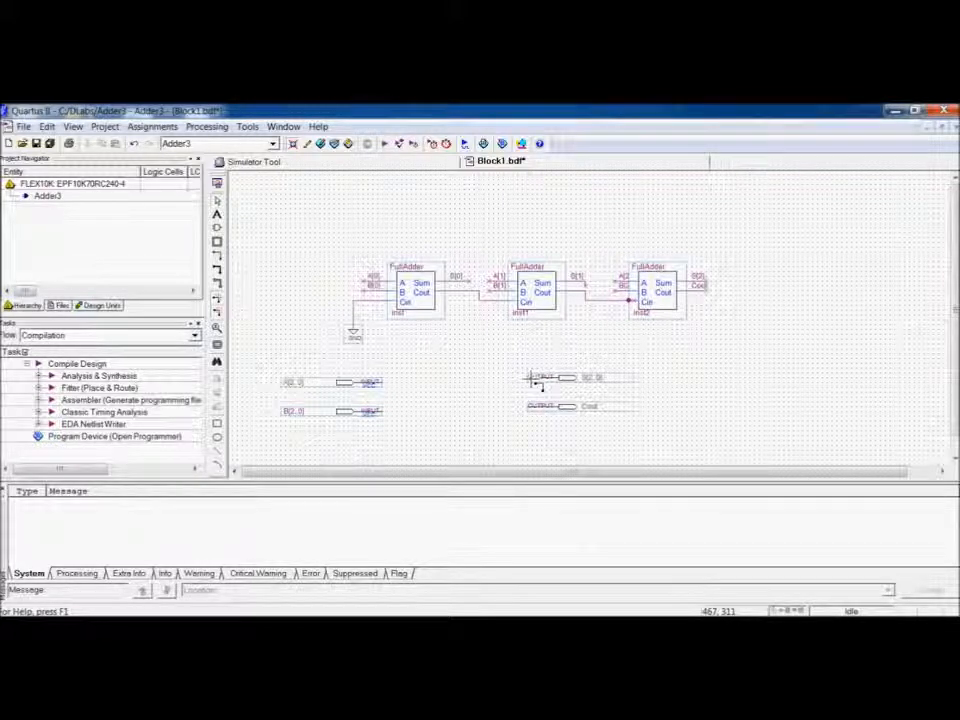
Attach short wire stubs to the S[2..0] and Cout output pins and the A[2..0] and B[2..0] input pins.
mouse_move(527, 378)
left_mouse_down()
mouse_move(518, 378)
mouse_move(517, 407)
left_mouse_up()
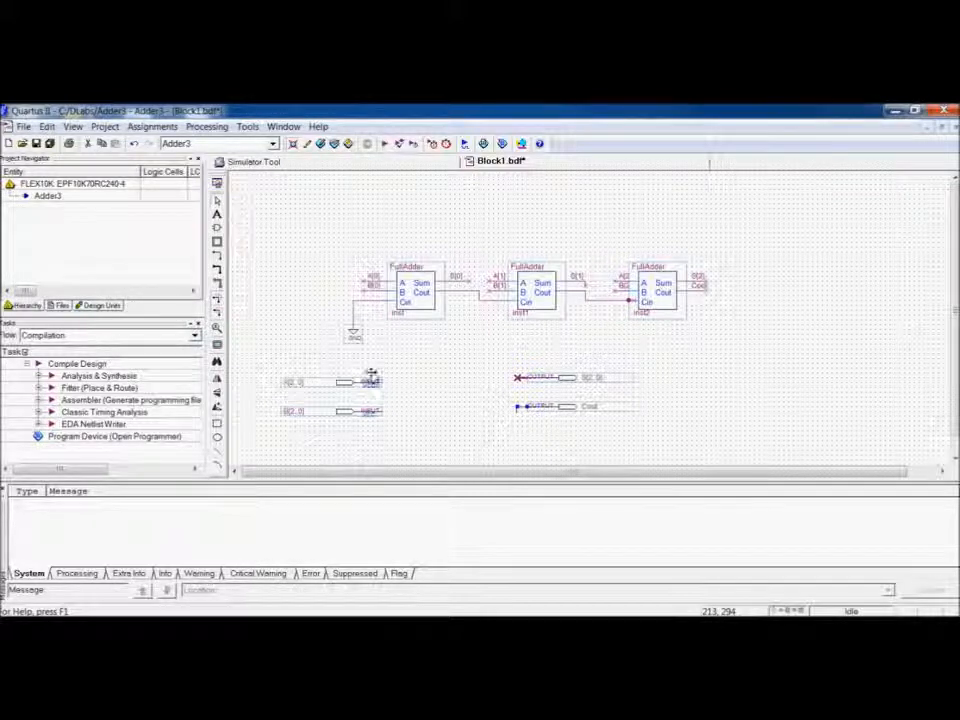
left_click_drag(372, 382, 401, 411)
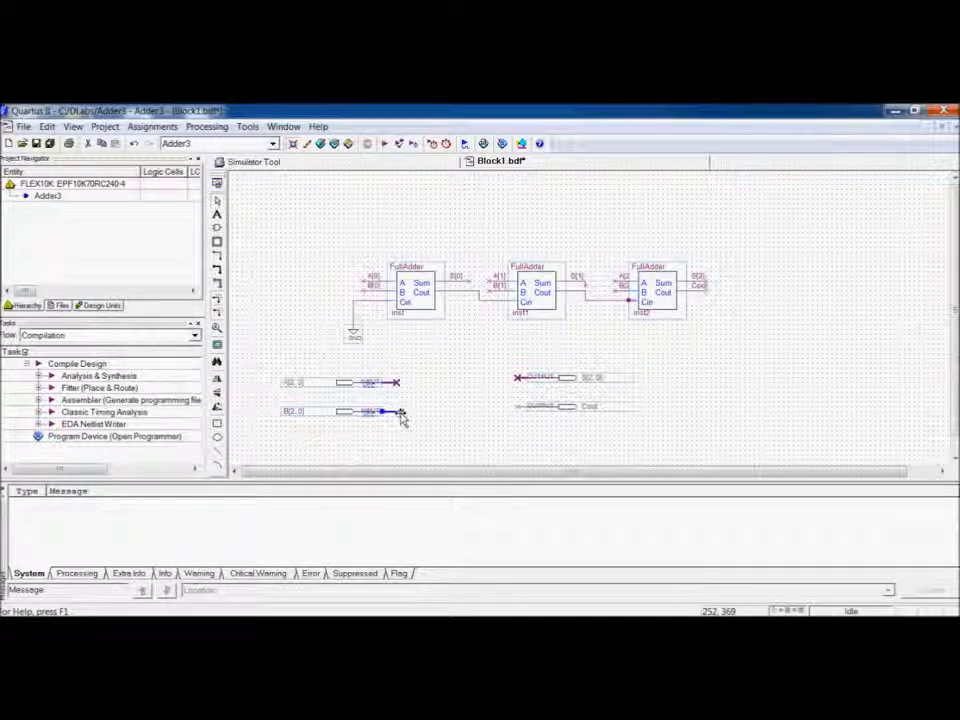
left_click(462, 450)
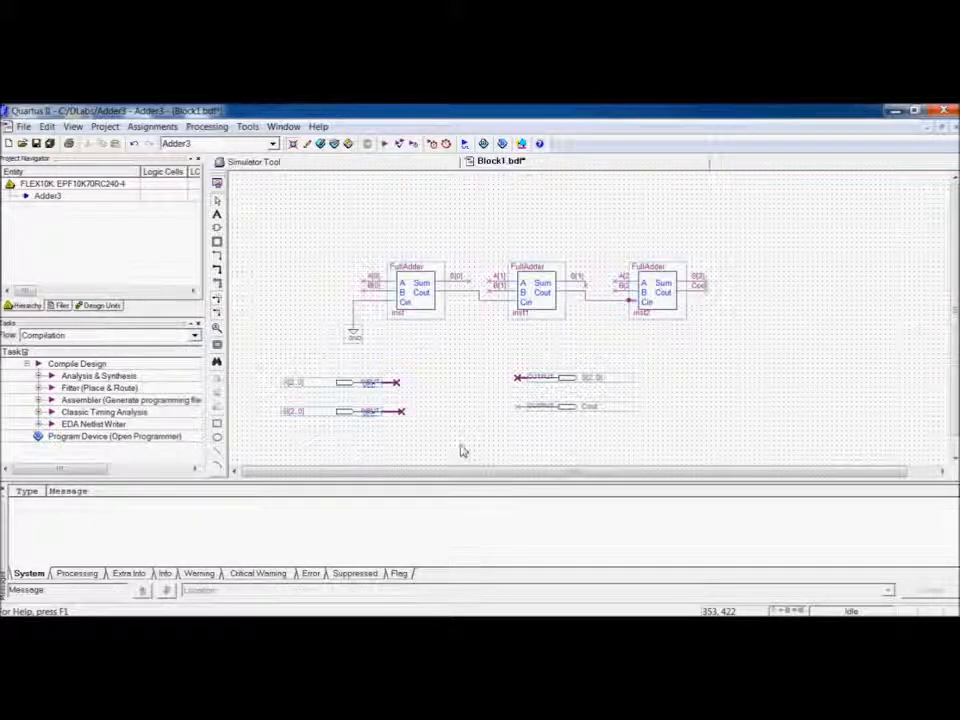
Save the schematic as Adder3 in the DLabs project folder.
left_click(23, 126)
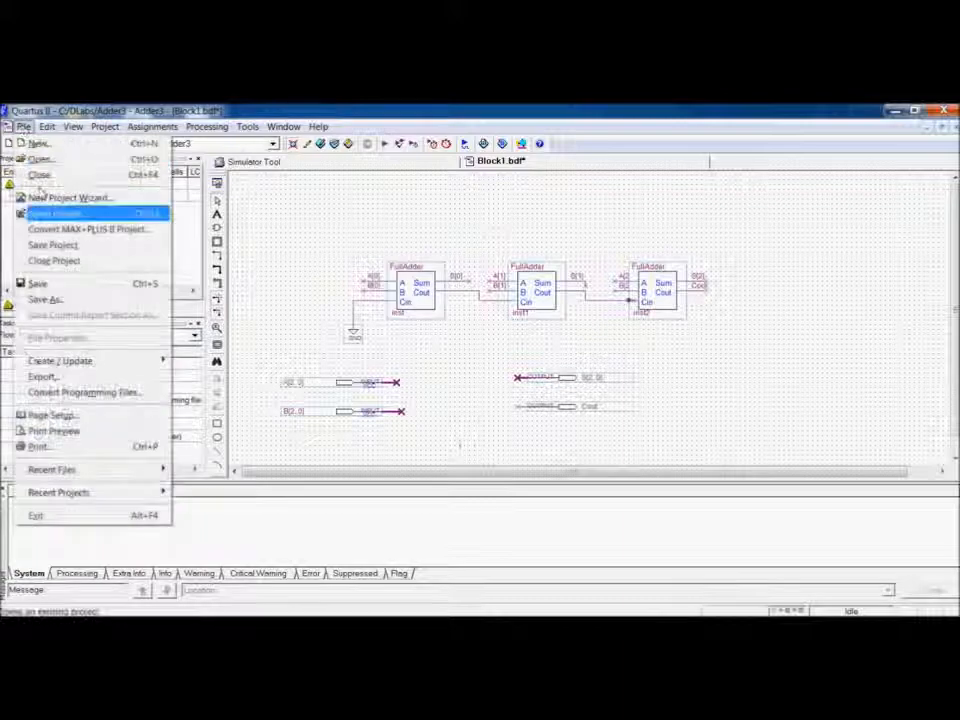
left_click(75, 301)
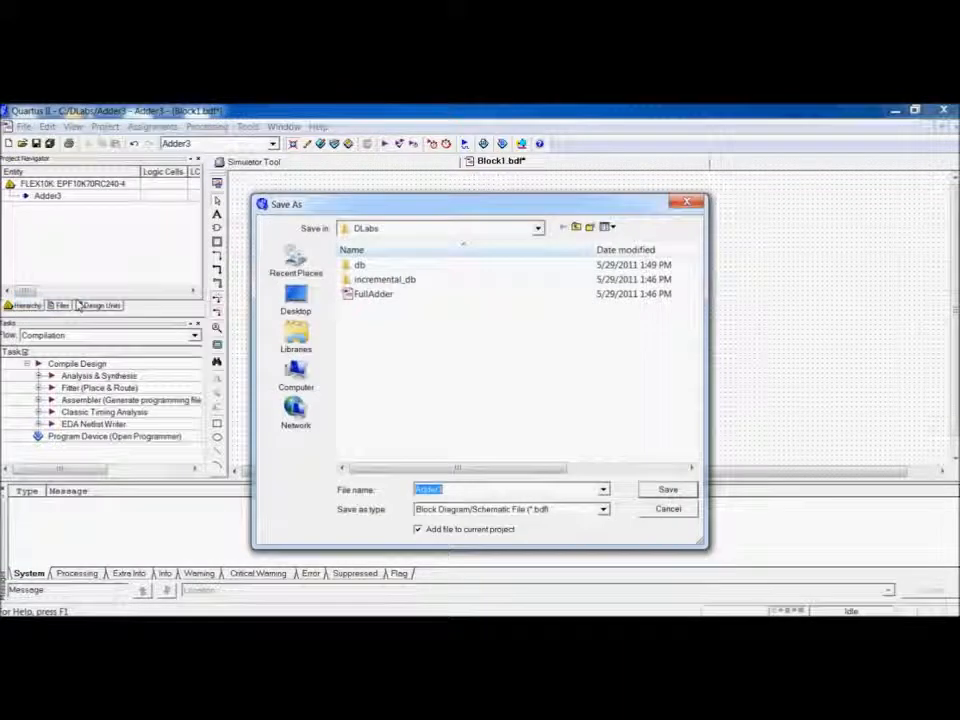
left_click(664, 490)
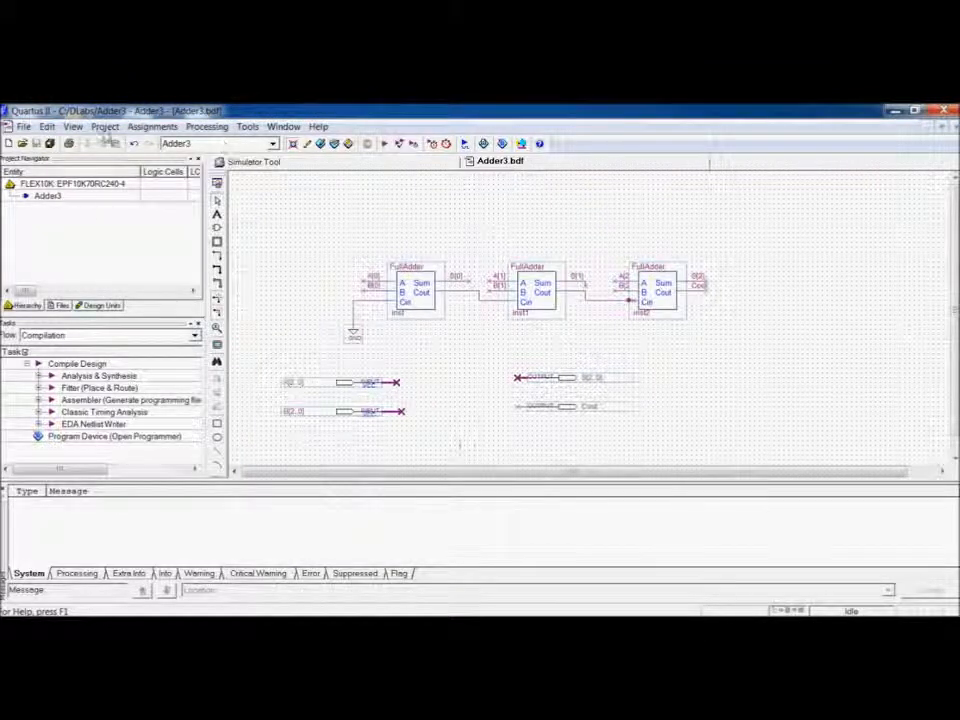
Set the Adder3 schematic as the top-level entity and run Analysis & Synthesis.
left_click(105, 126)
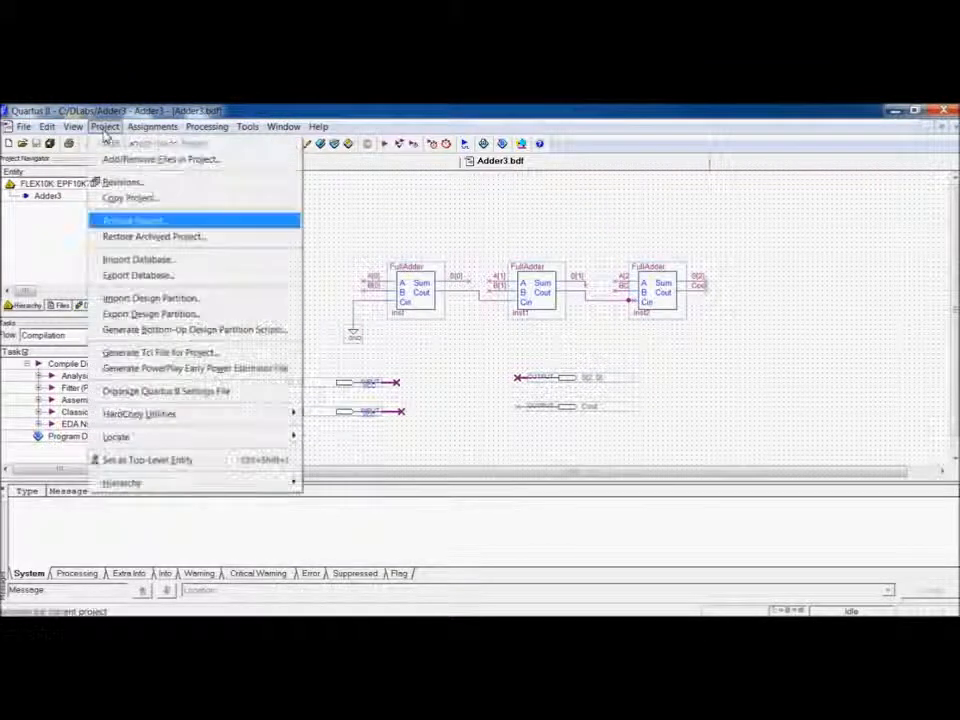
left_click(230, 459)
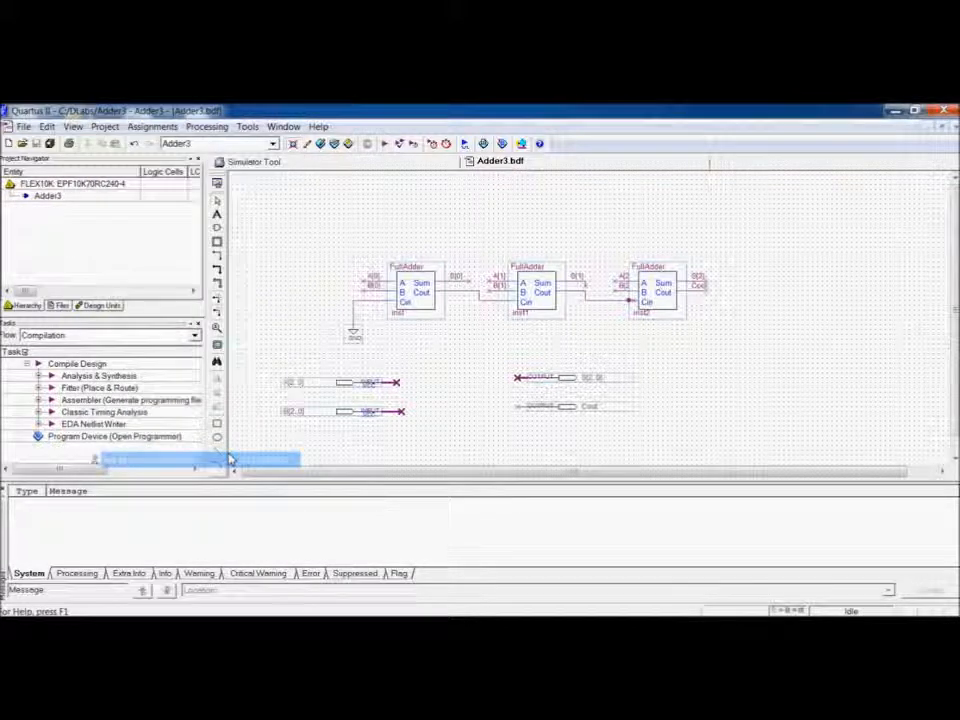
left_click(401, 144)
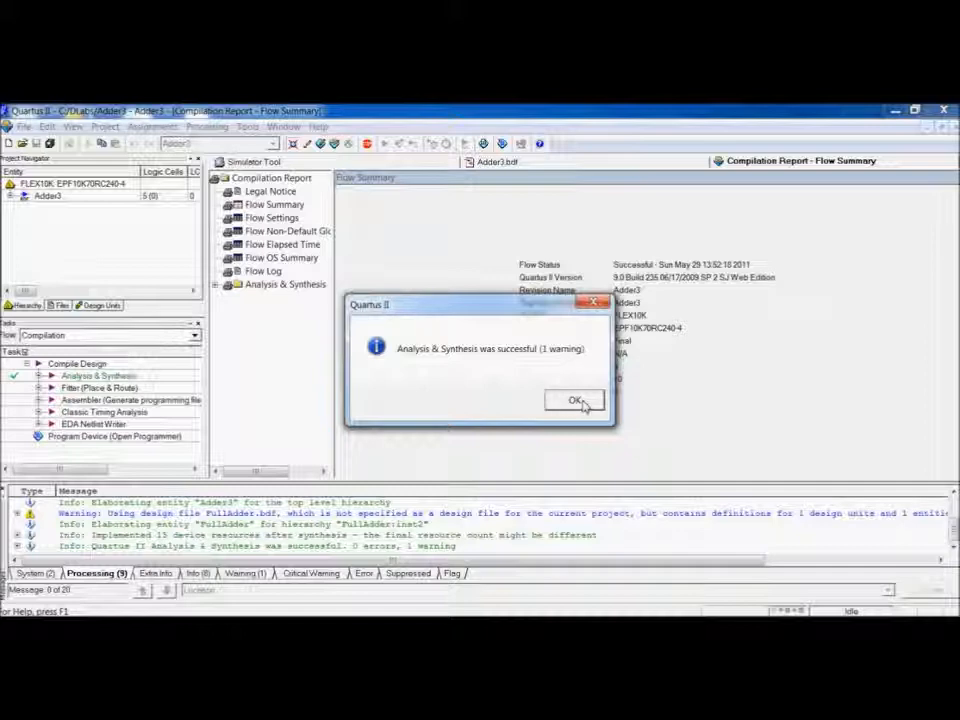
left_click(575, 401)
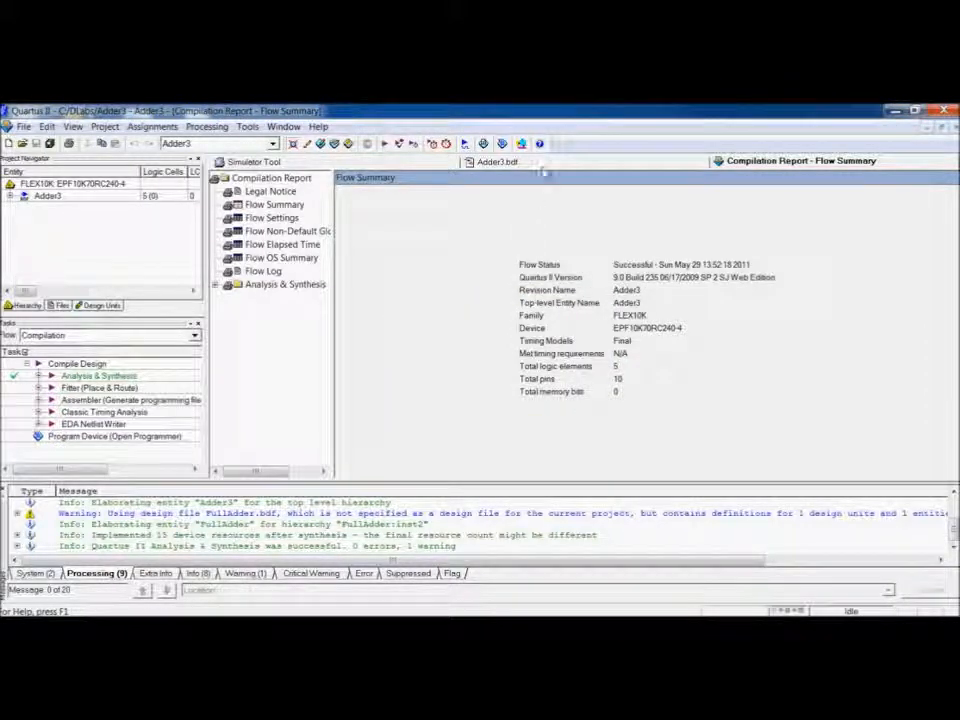
Open the Simulator Tool, set the simulation mode to Functional and generate the functional simulation netlist.
left_click(546, 163)
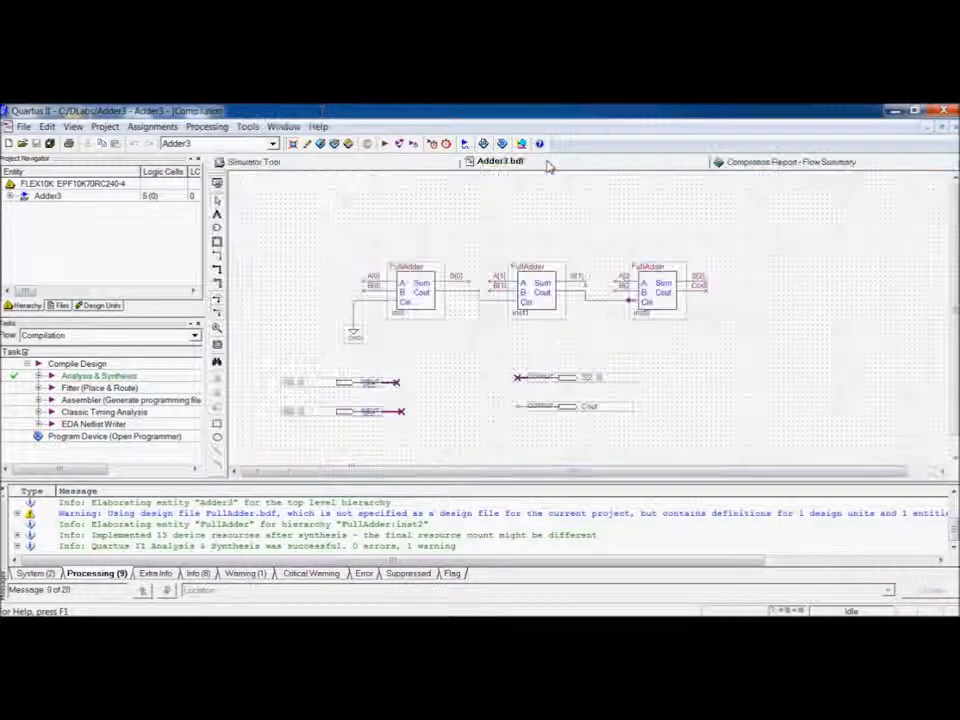
left_click(206, 126)
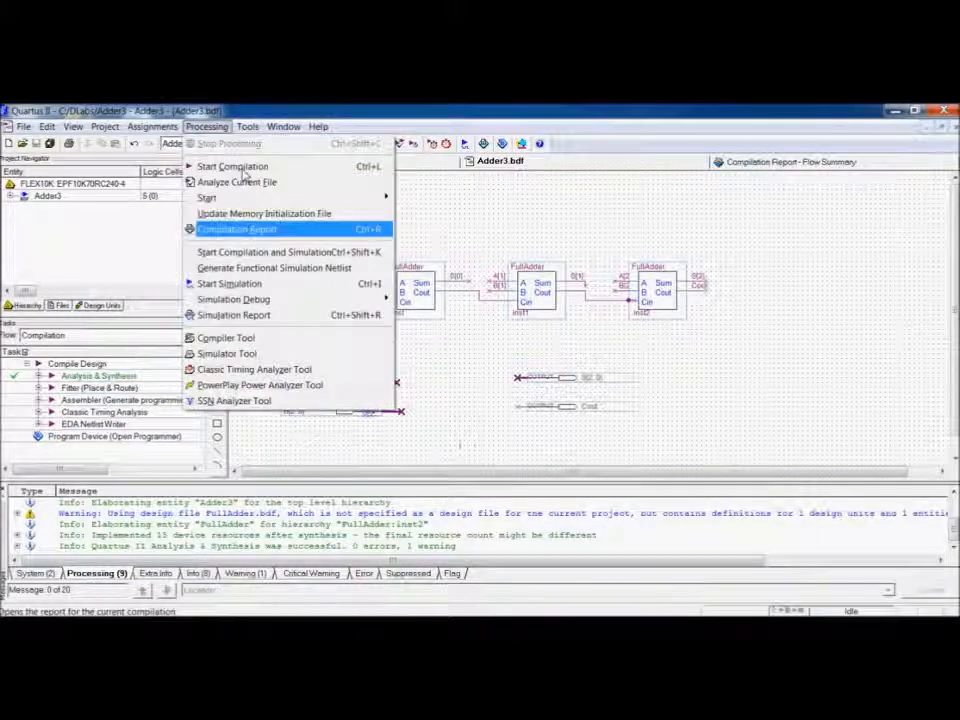
left_click(327, 362)
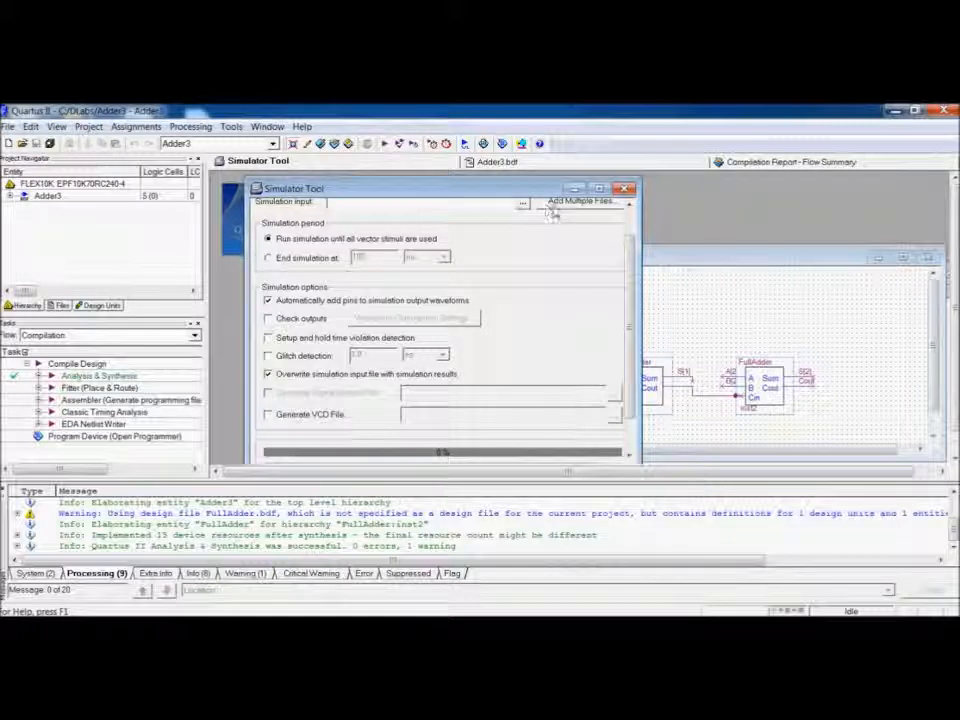
left_click_drag(629, 260, 632, 225)
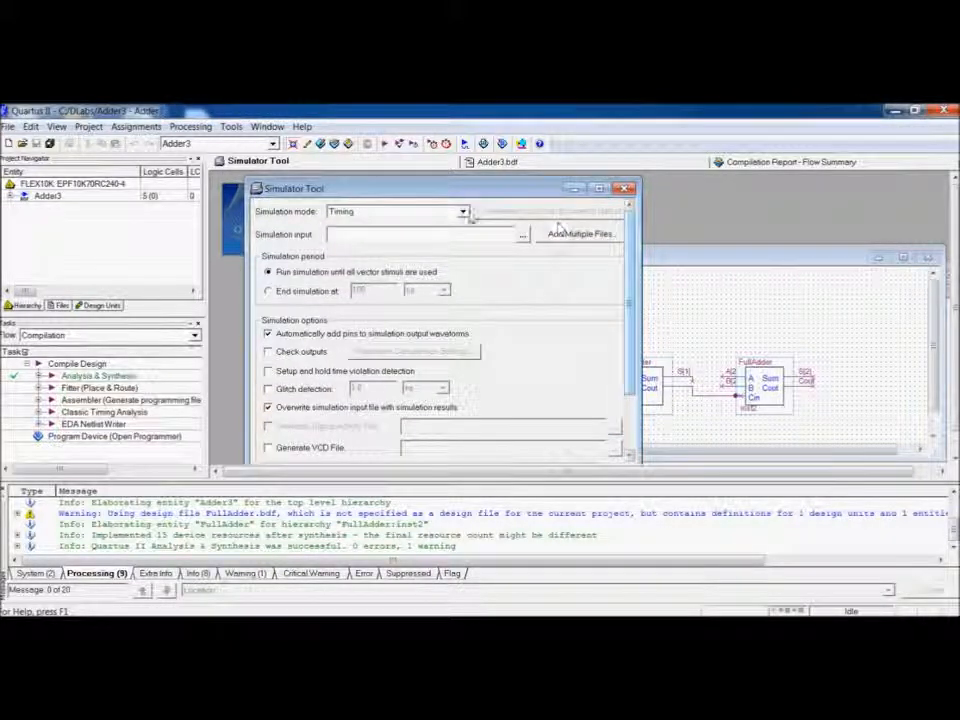
left_click(463, 212)
left_click(459, 226)
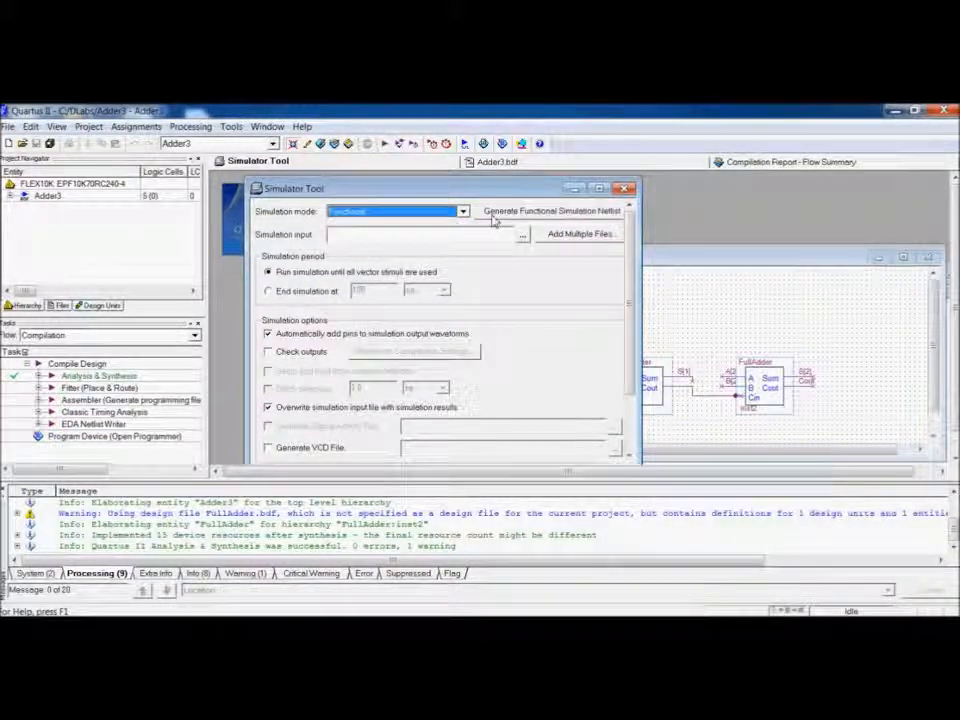
left_click(490, 213)
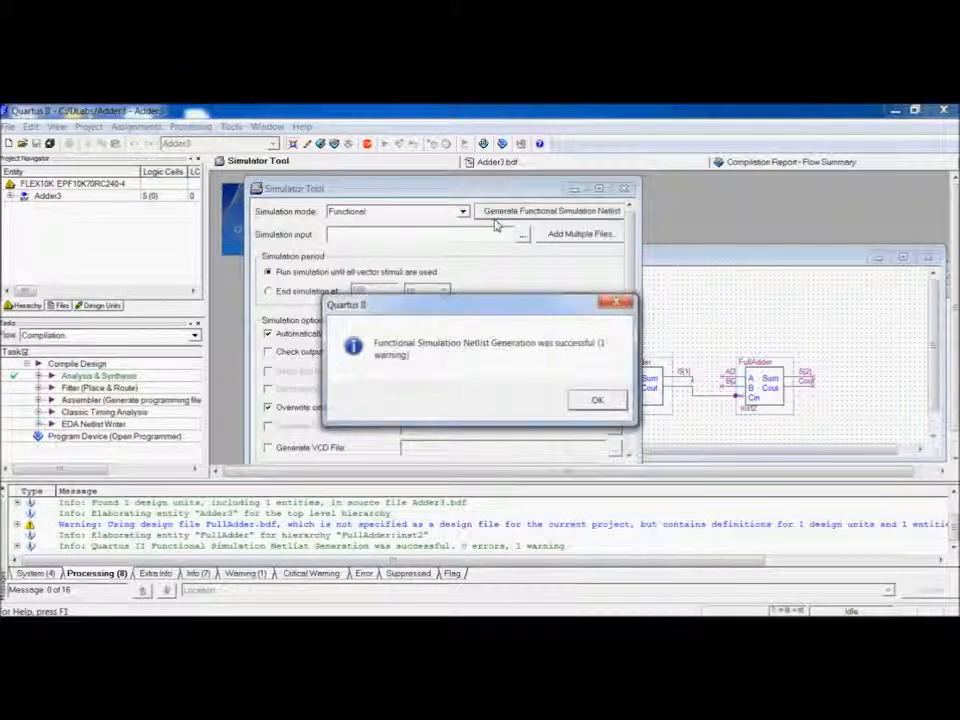
left_click(601, 402)
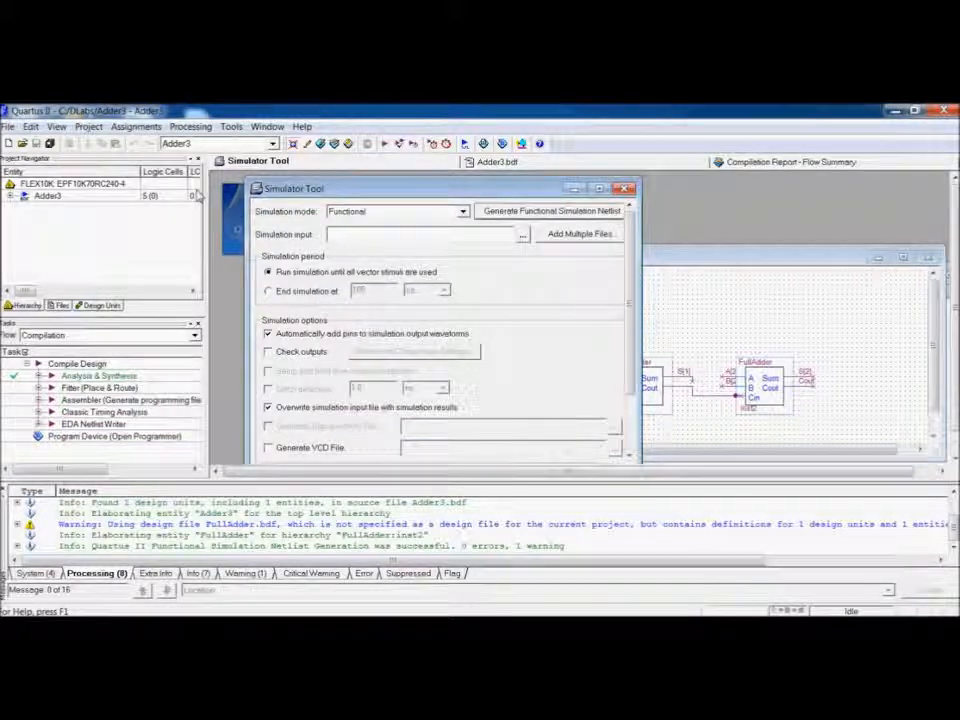
Create a new Vector Waveform File and save it as Adder3.
key("ctrl+n")
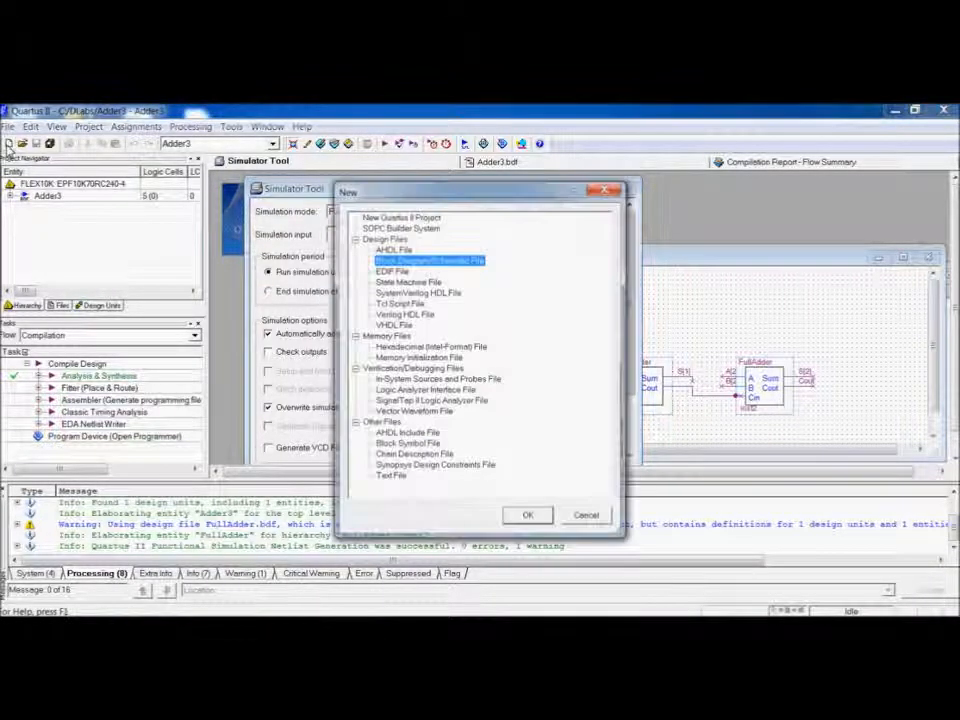
left_click(412, 412)
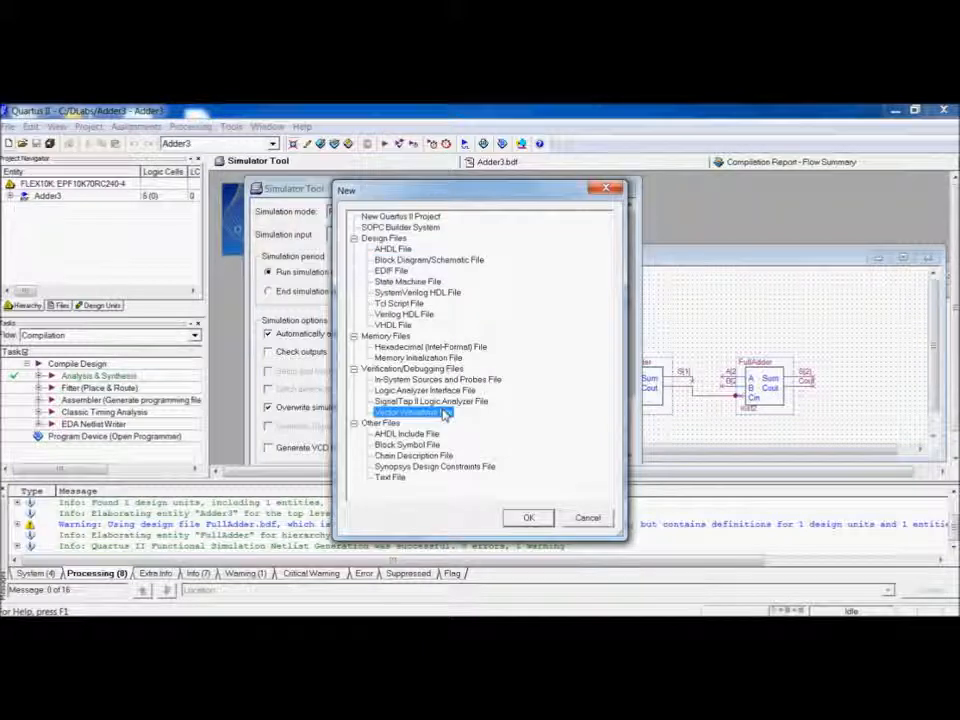
left_click(529, 517)
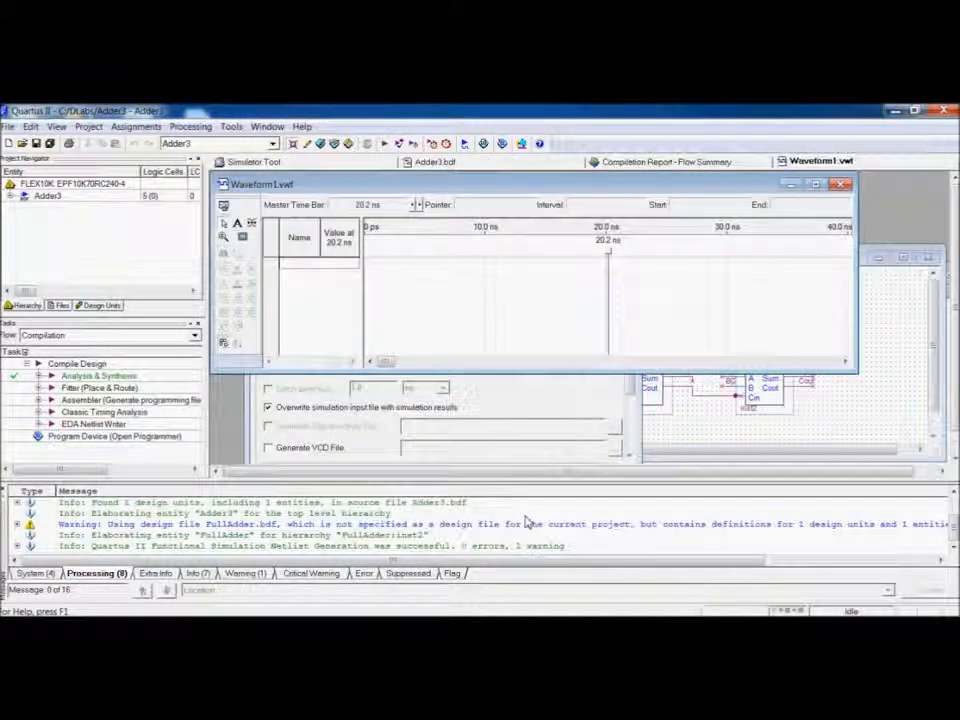
double_click(507, 187)
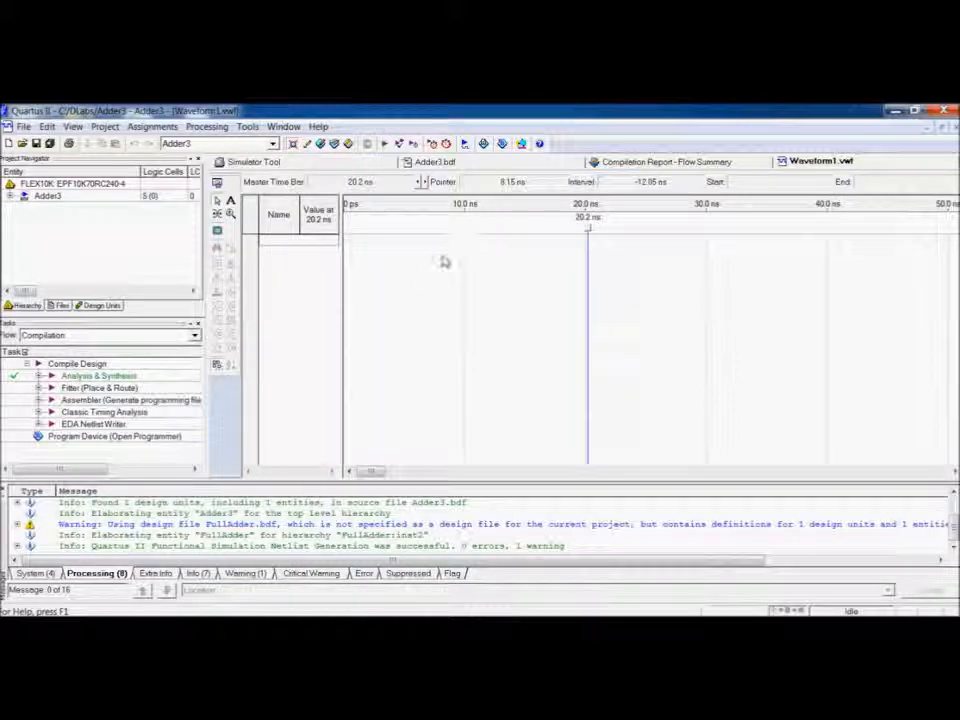
key("ctrl+s")
type("Adder3")
left_click(667, 489)
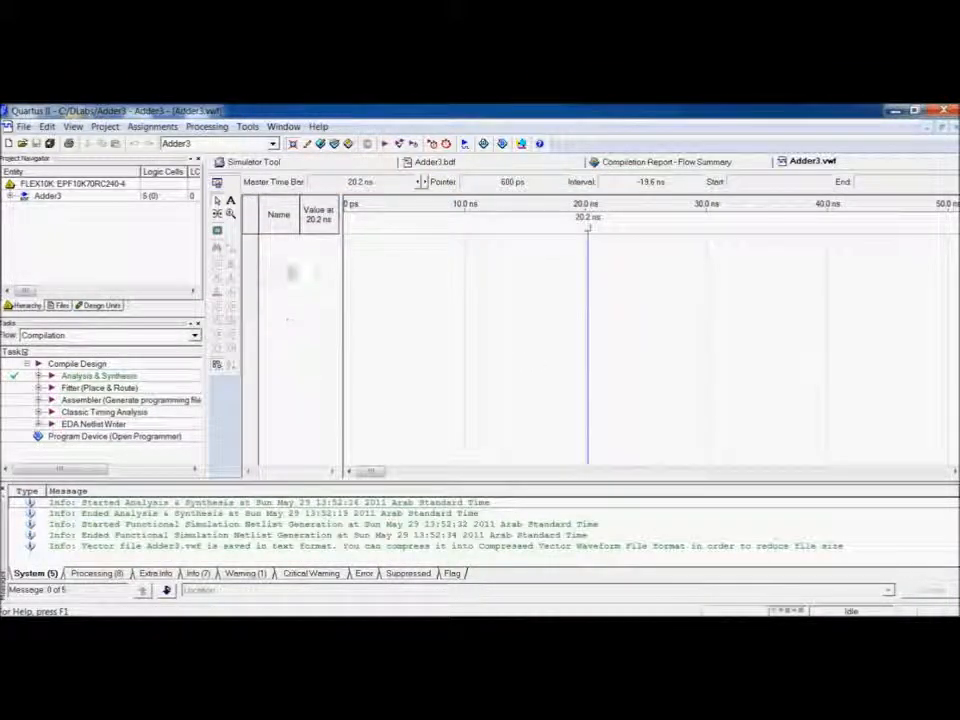
Insert all of Adder3's pins into the waveform using the Node Finder.
double_click(303, 260)
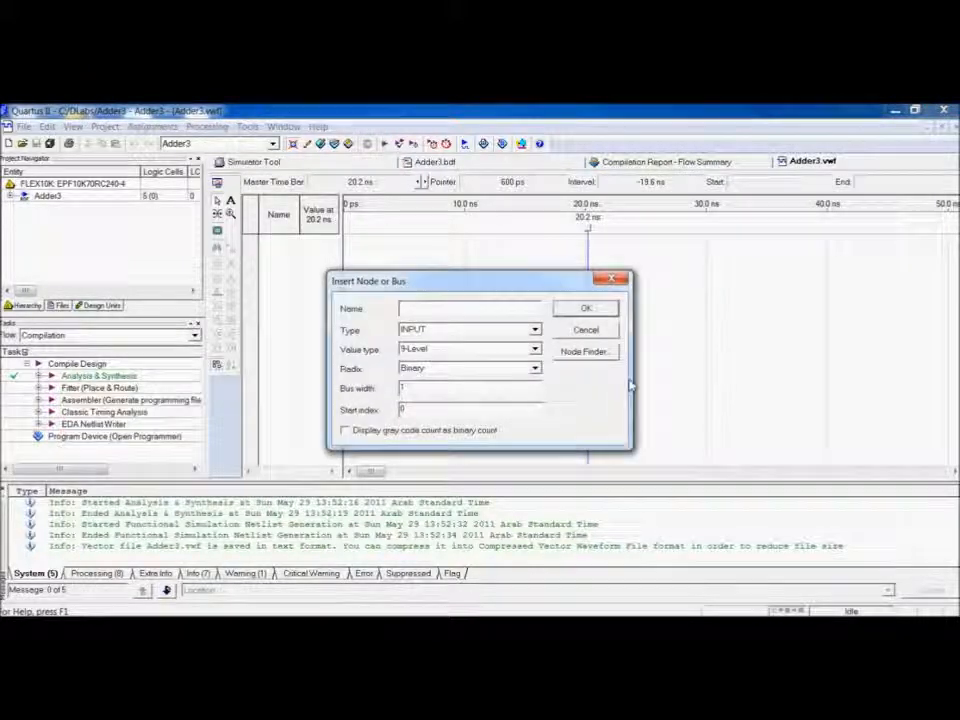
left_click(598, 352)
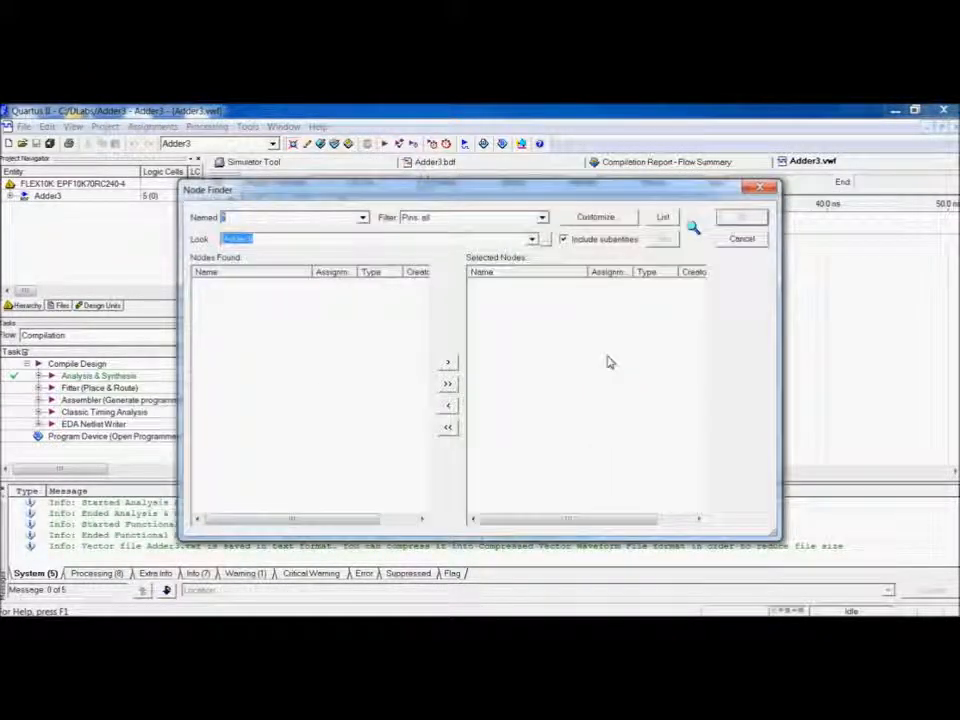
left_click(663, 218)
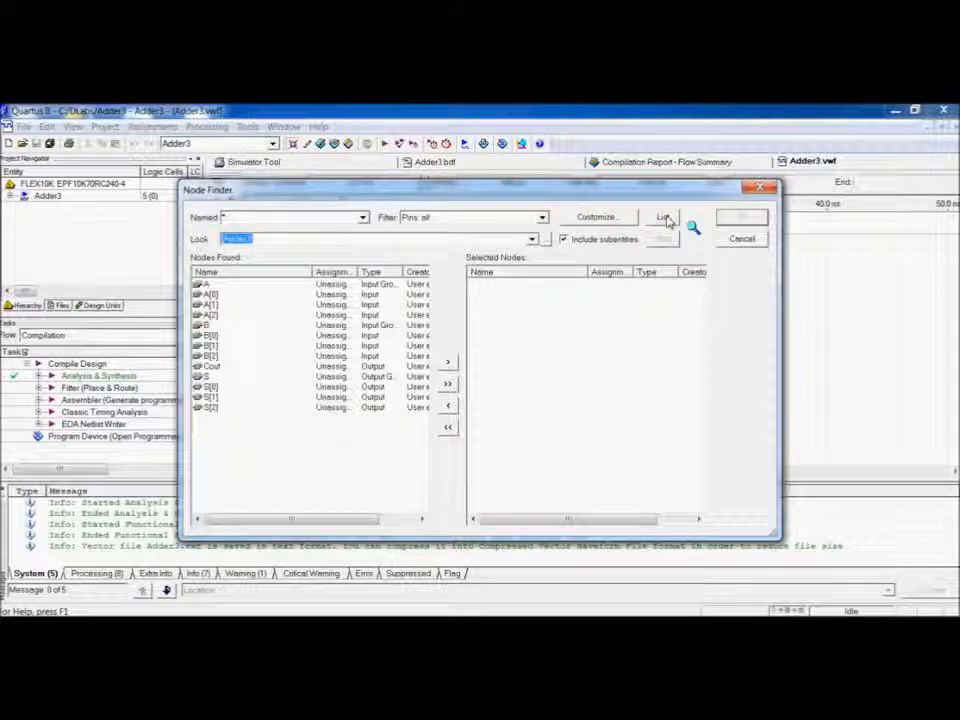
left_click(448, 386)
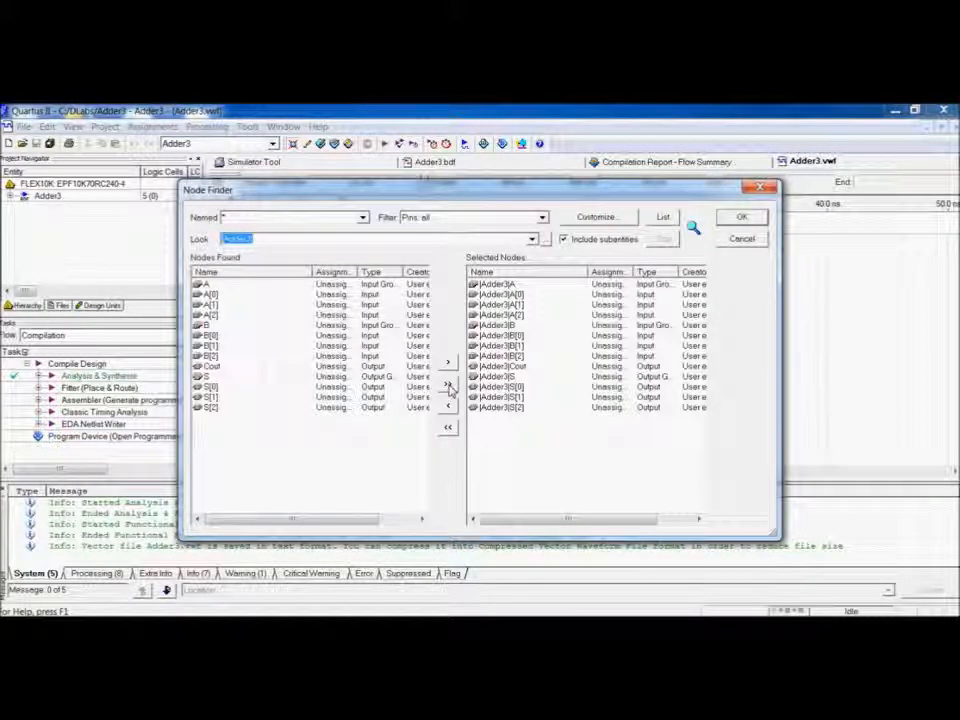
left_click(741, 217)
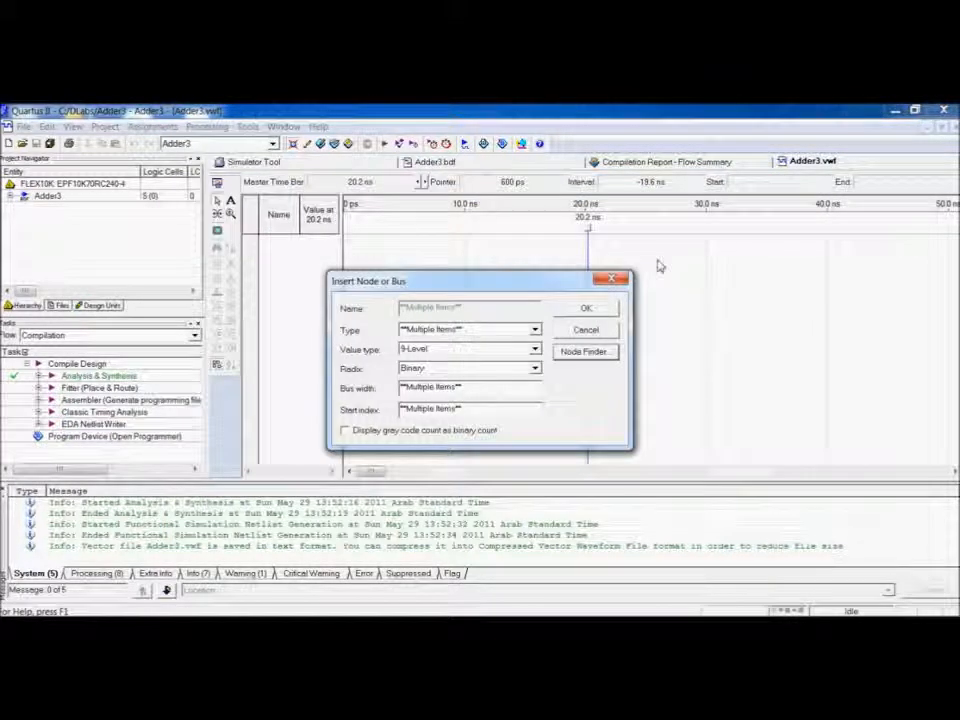
left_click(605, 315)
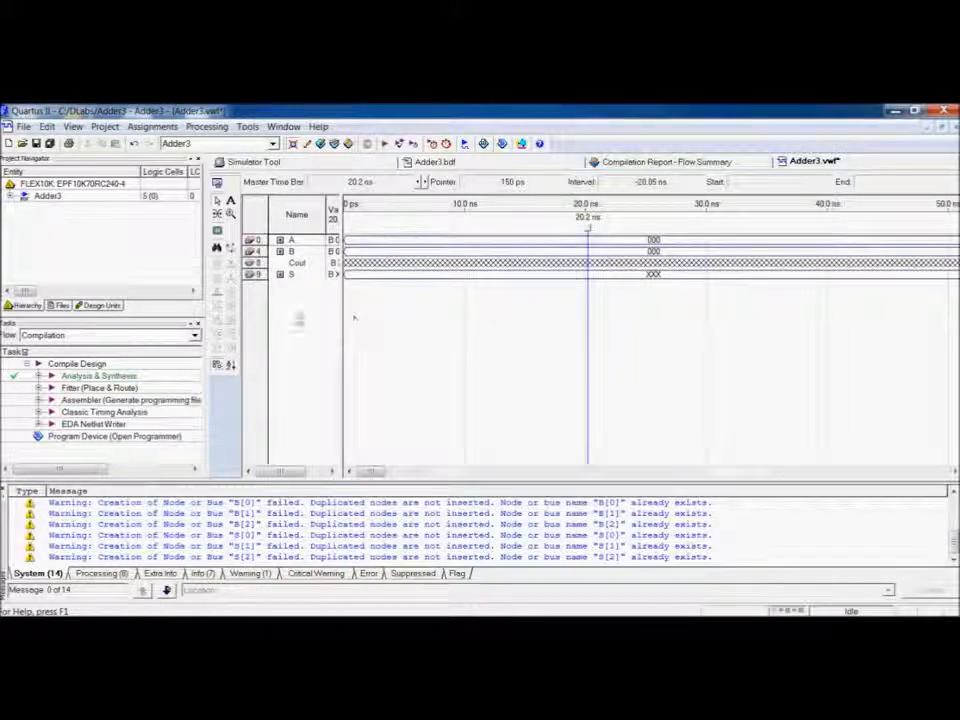
Move the Cout signal below S in the waveform signal list.
left_click(256, 263)
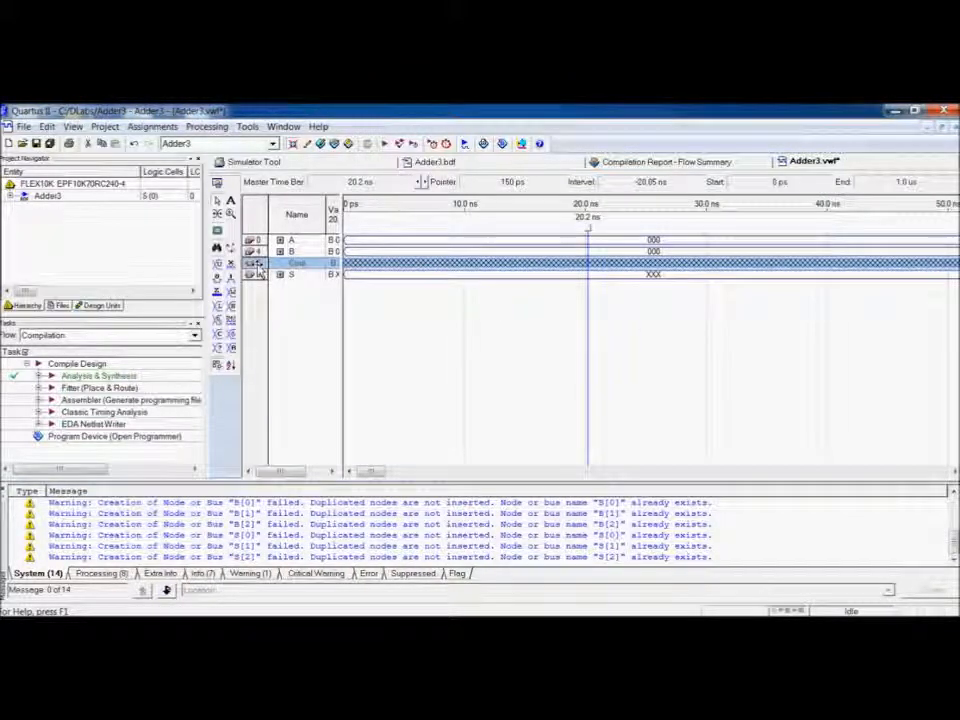
left_click_drag(258, 264, 259, 284)
left_click(298, 302)
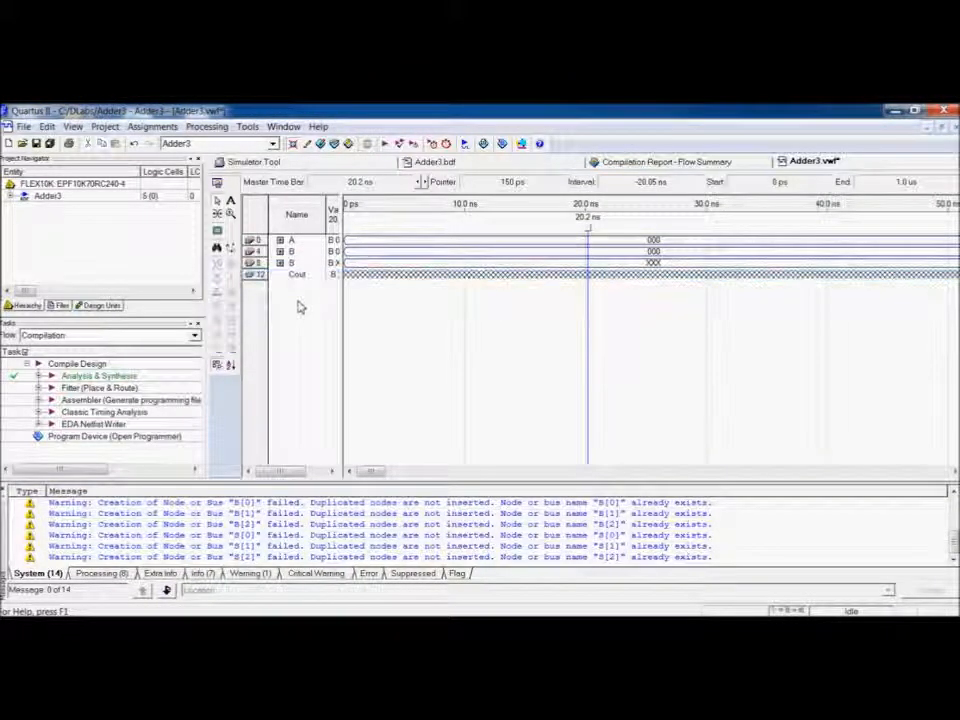
Set the waveform end time to 400 ns.
left_click(47, 126)
left_click(100, 376)
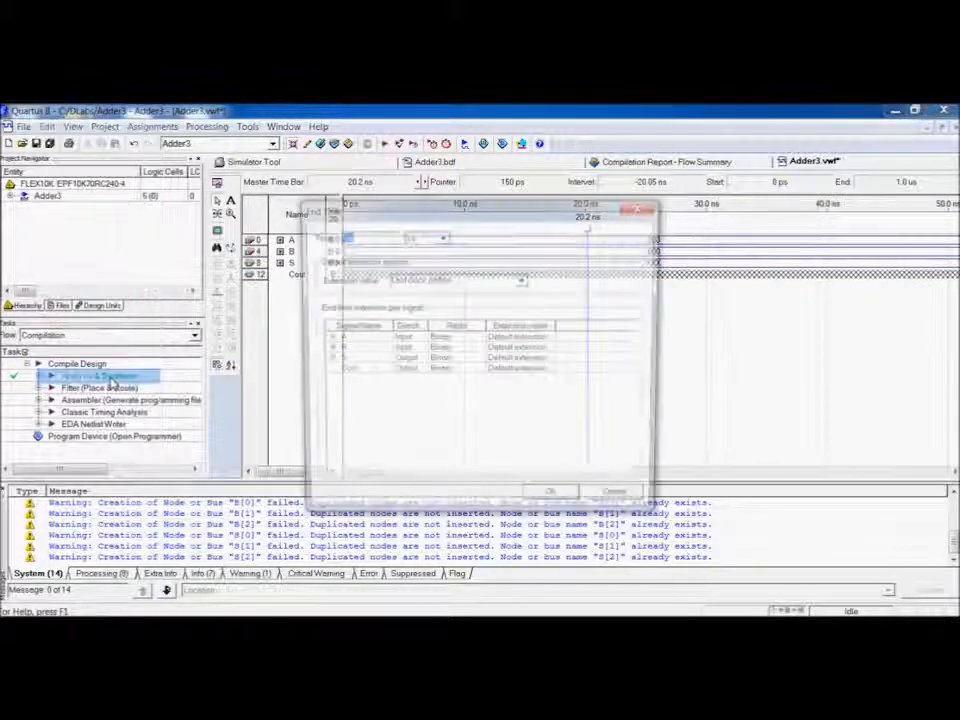
type("4")
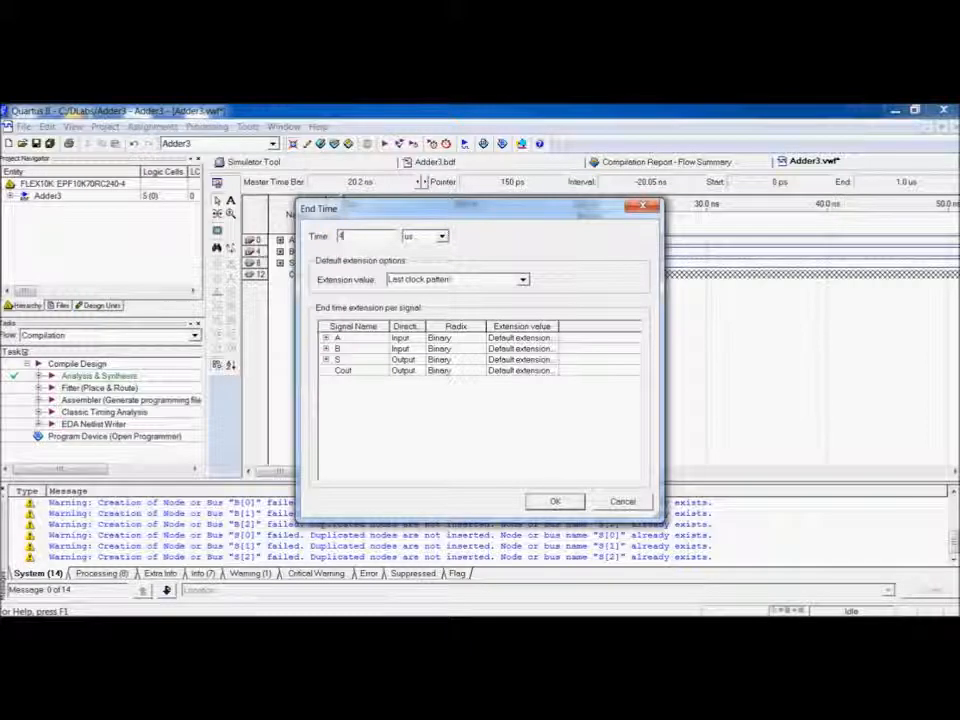
type("n")
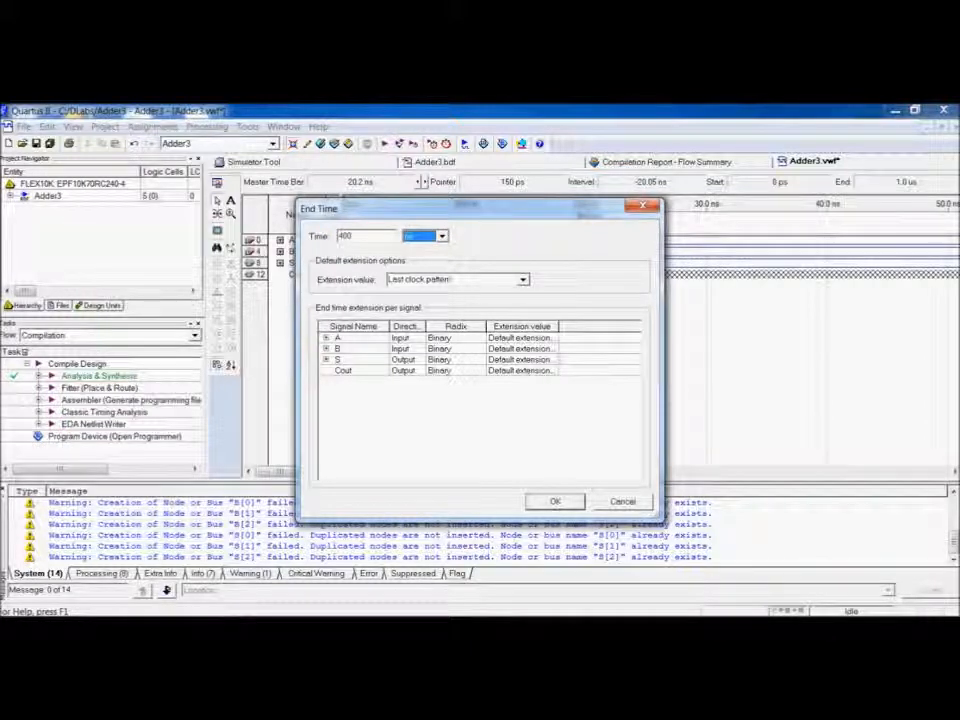
left_click(538, 502)
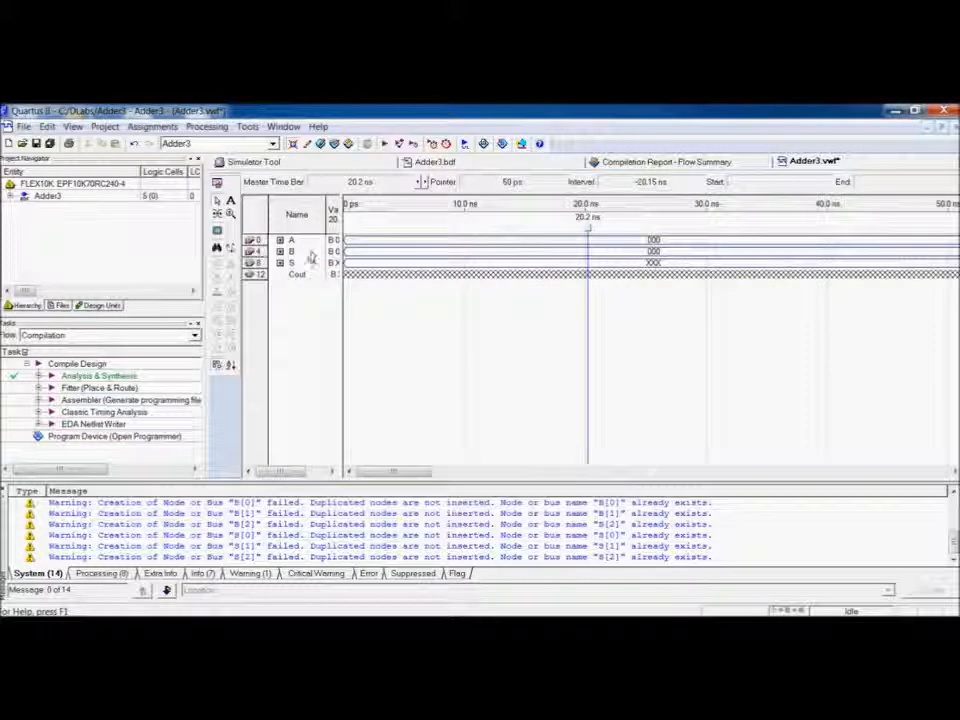
Set the waveform grid size to a 100 ns time period.
left_click(47, 127)
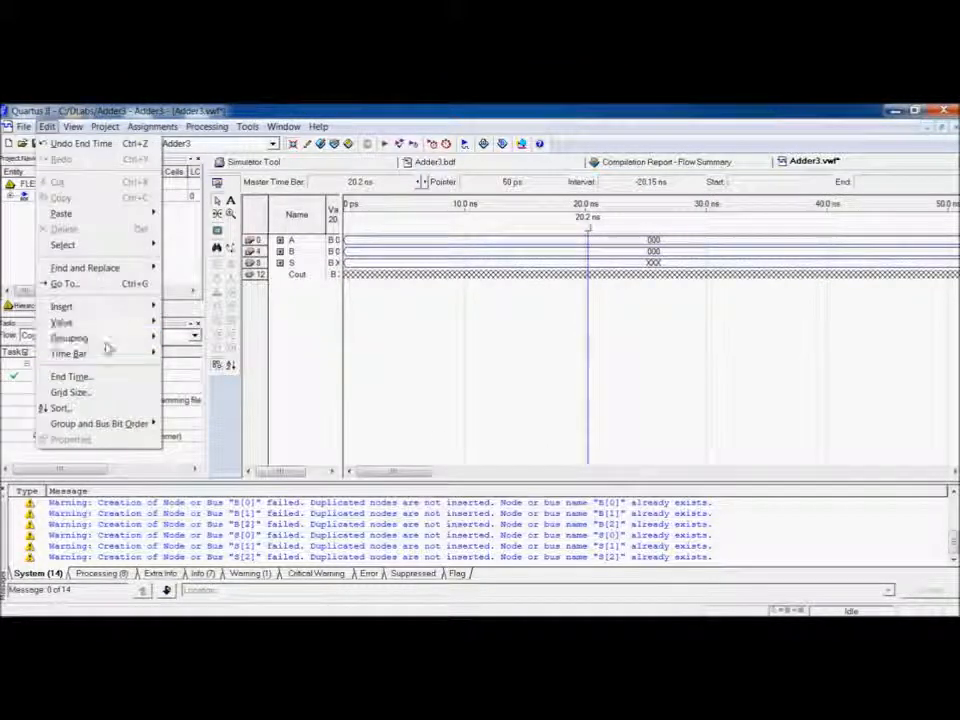
left_click(75, 392)
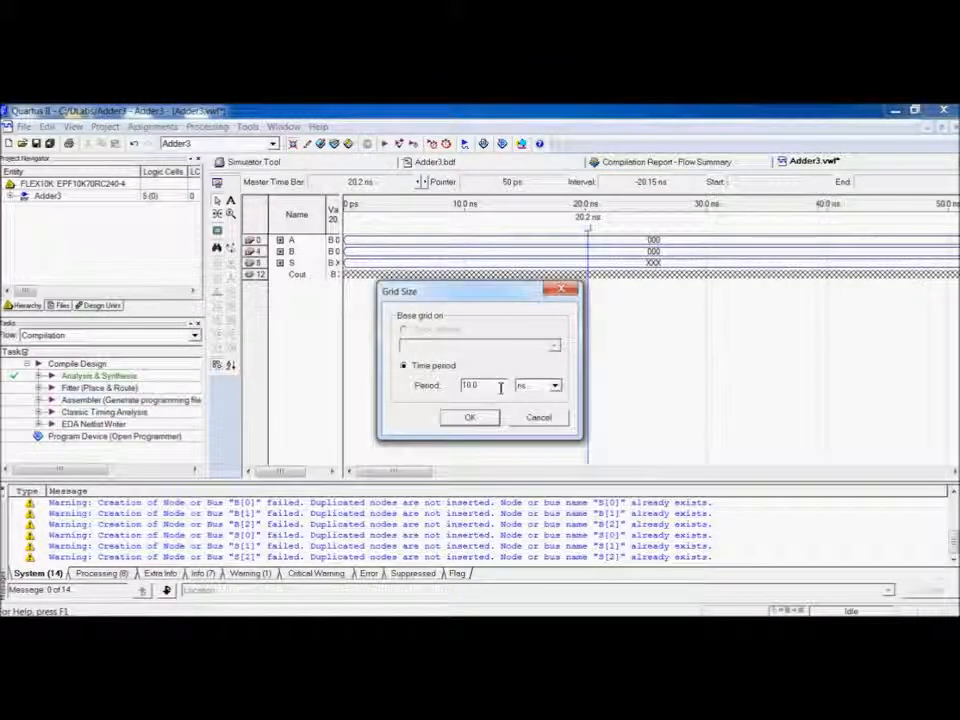
key("BackSpace")
key("BackSpace")
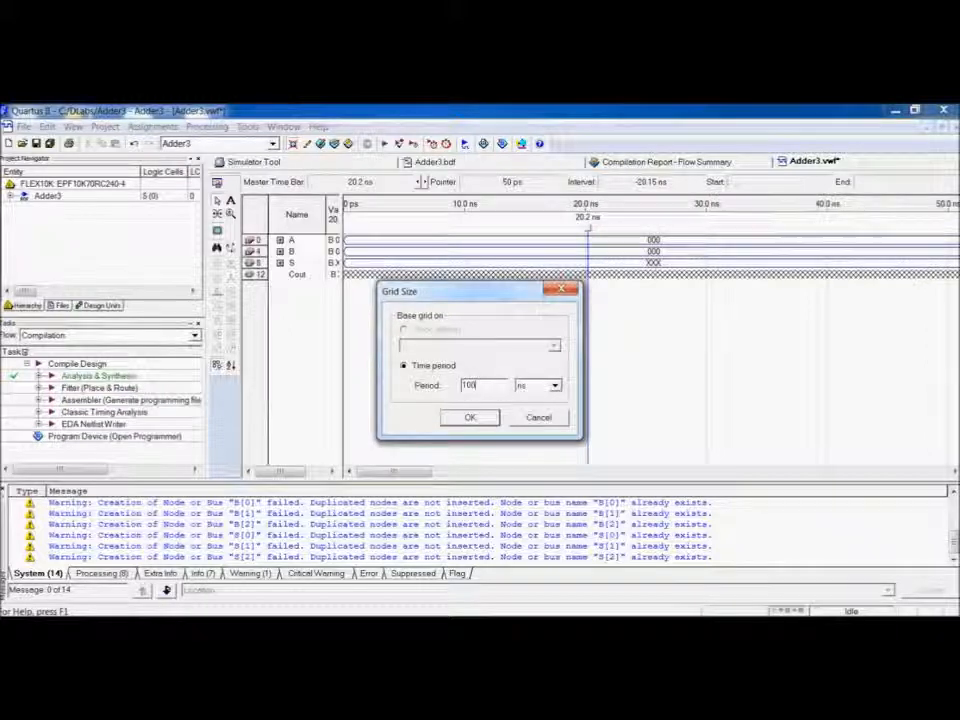
left_click(494, 420)
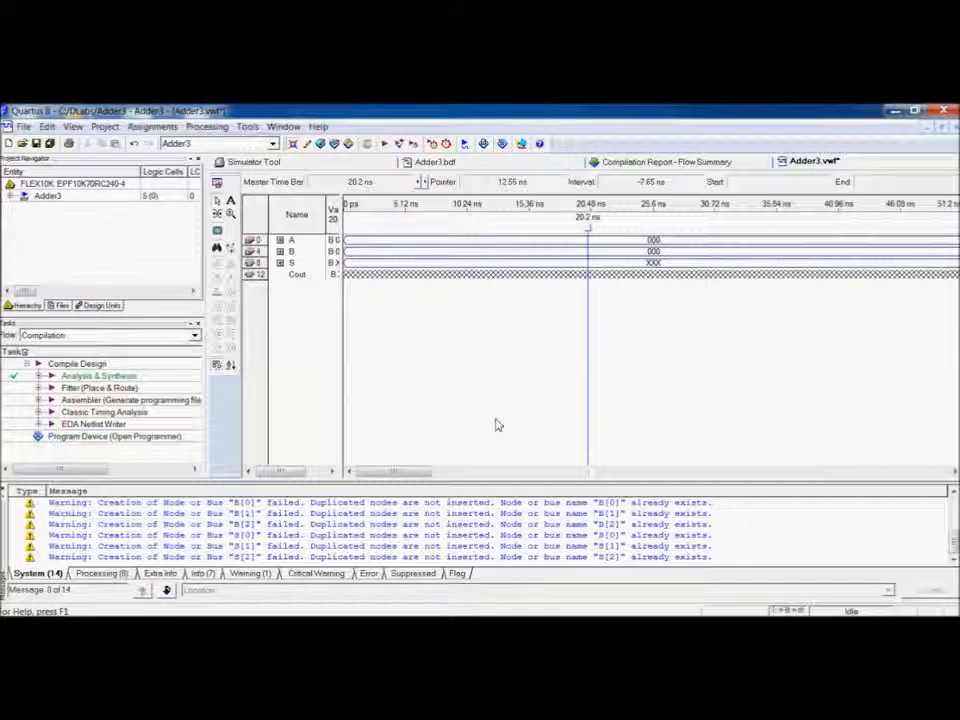
Fit the waveform in the window and set input A to binary 101 from 0 to 100 ns.
left_click(73, 126)
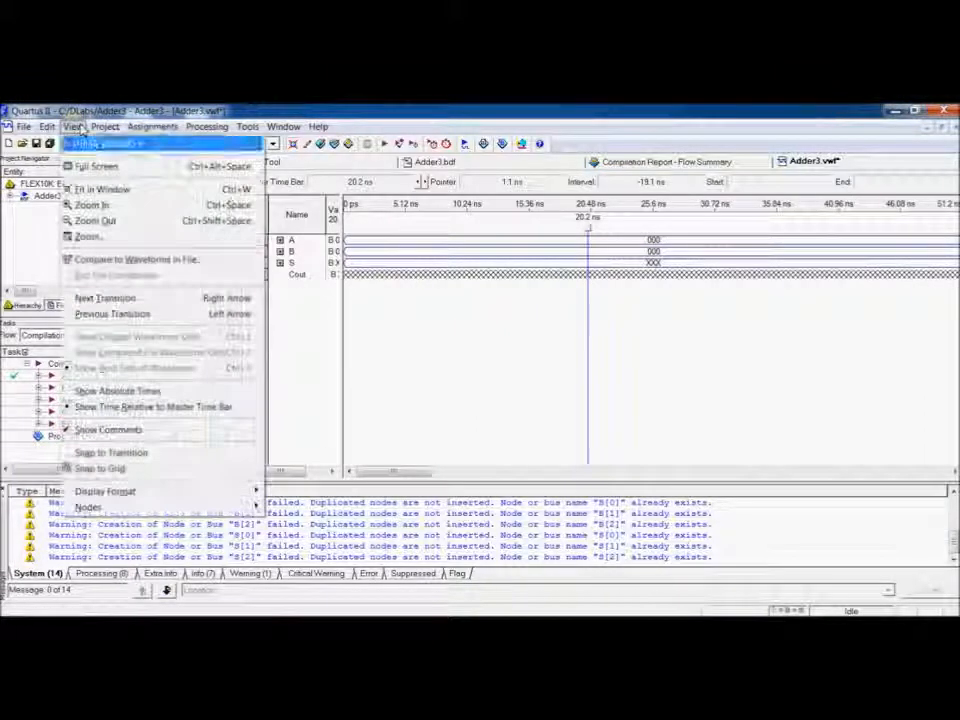
left_click(151, 190)
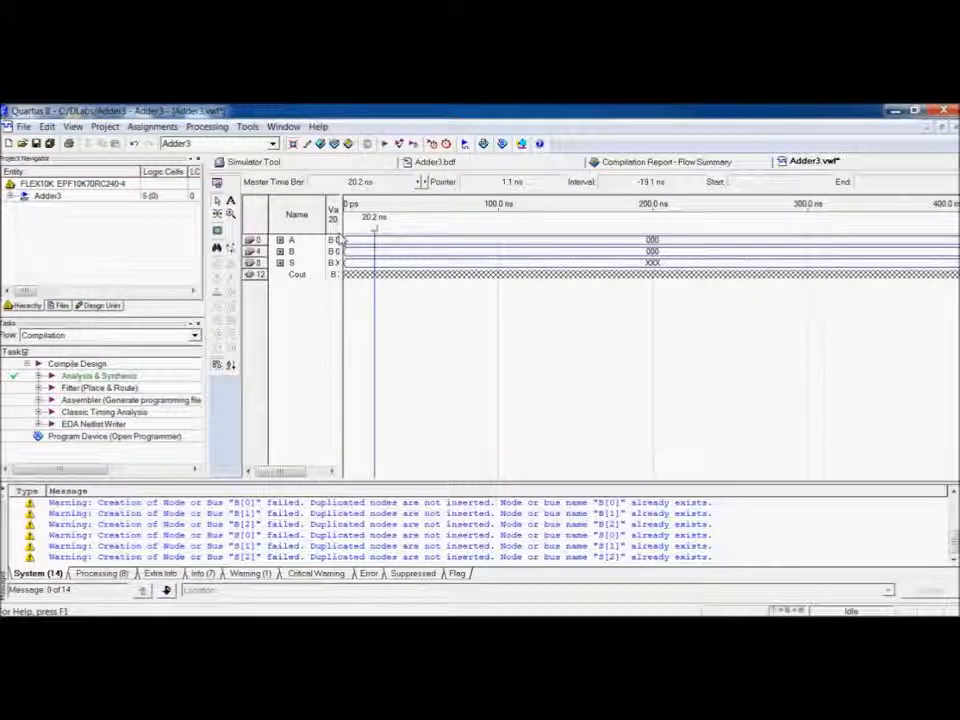
left_click_drag(350, 242, 462, 245)
double_click(456, 245)
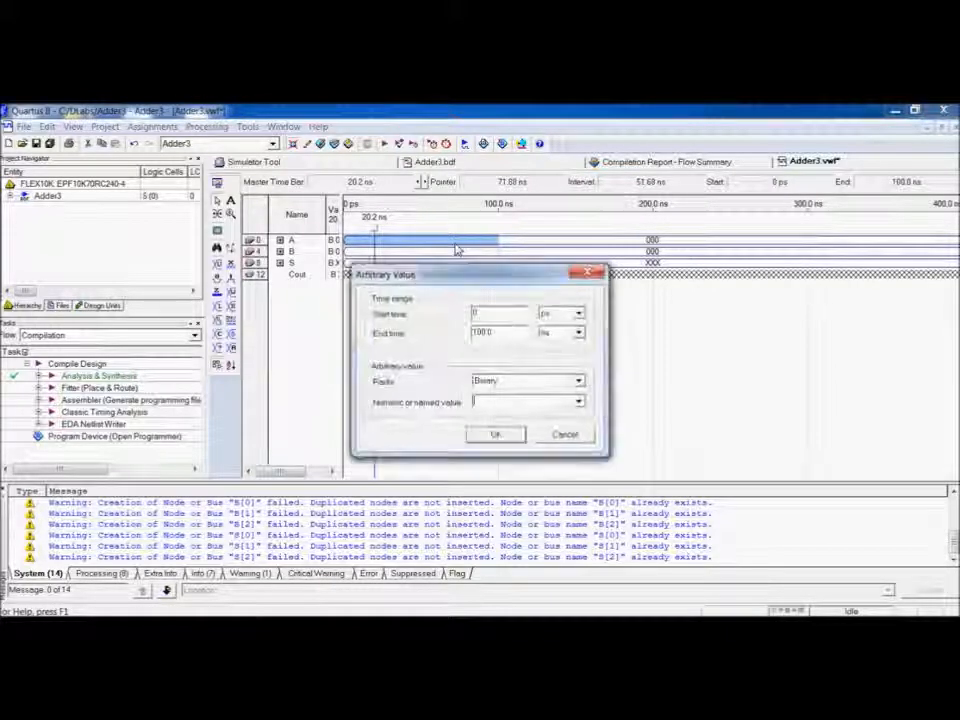
key("Return")
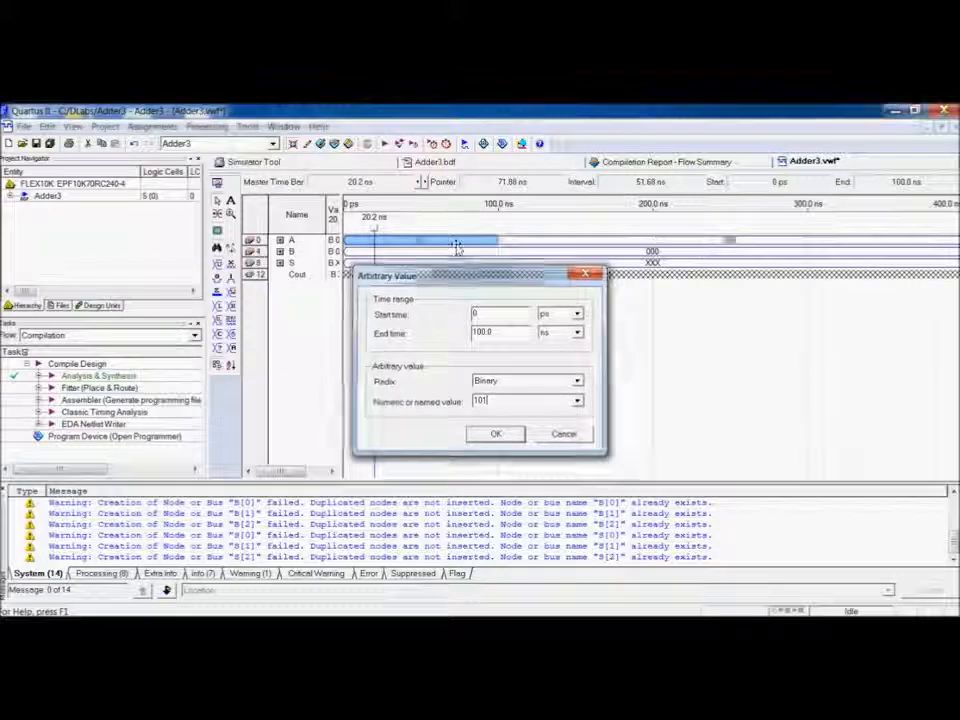
Set input B to binary 010 from 0 to 100 ns.
left_click_drag(347, 253, 459, 256)
key("ctrl+alt+b")
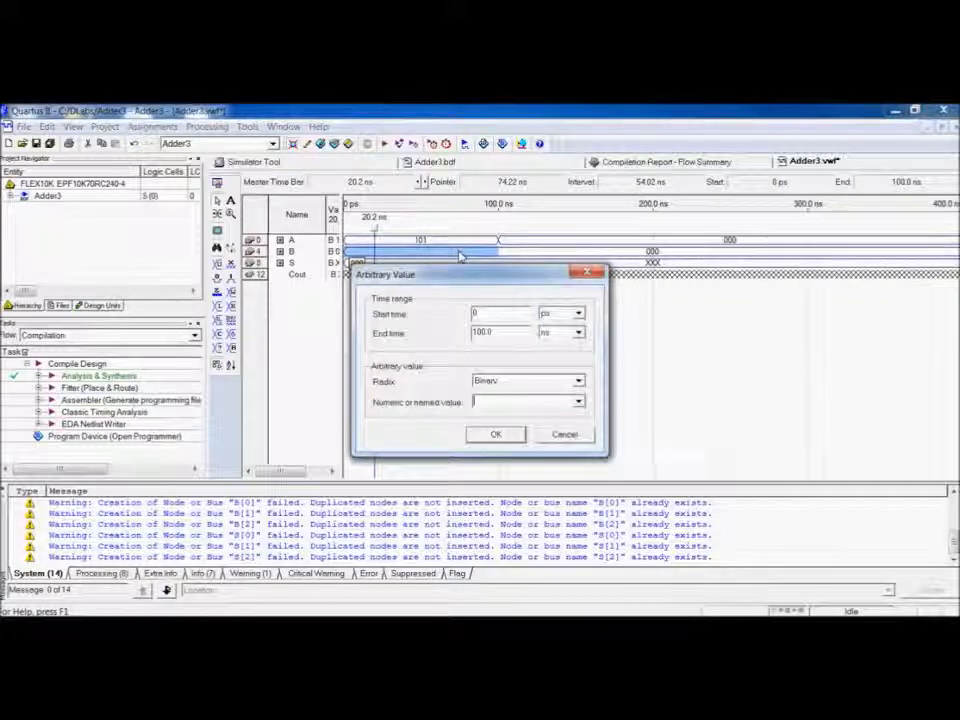
type("010")
key("Return")
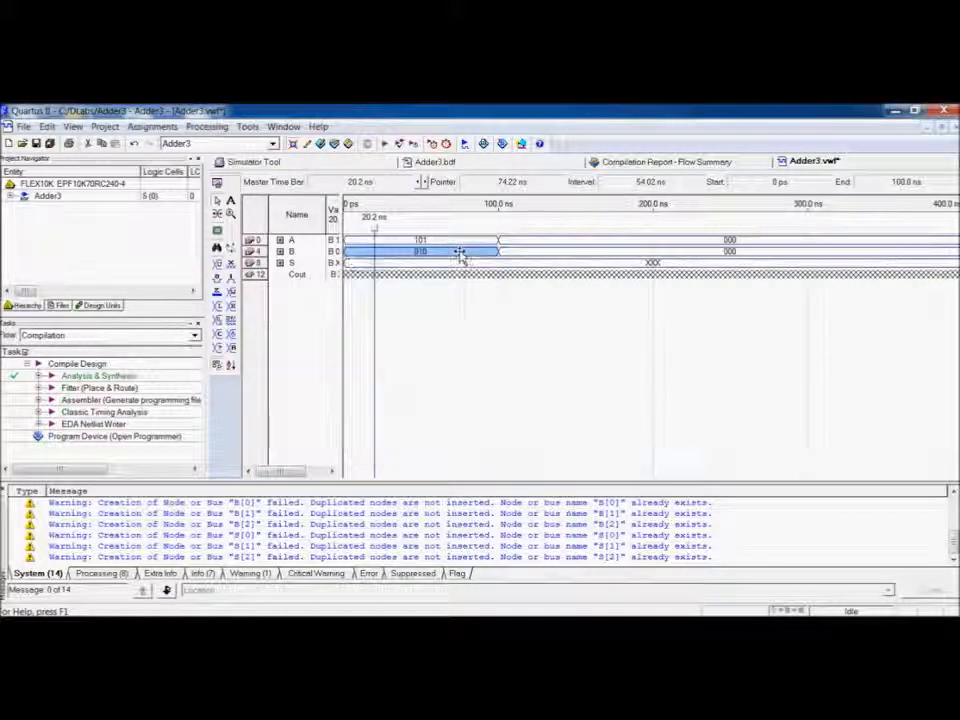
Set input A to binary 110 from 100 to 200 ns.
left_click_drag(501, 240, 604, 248)
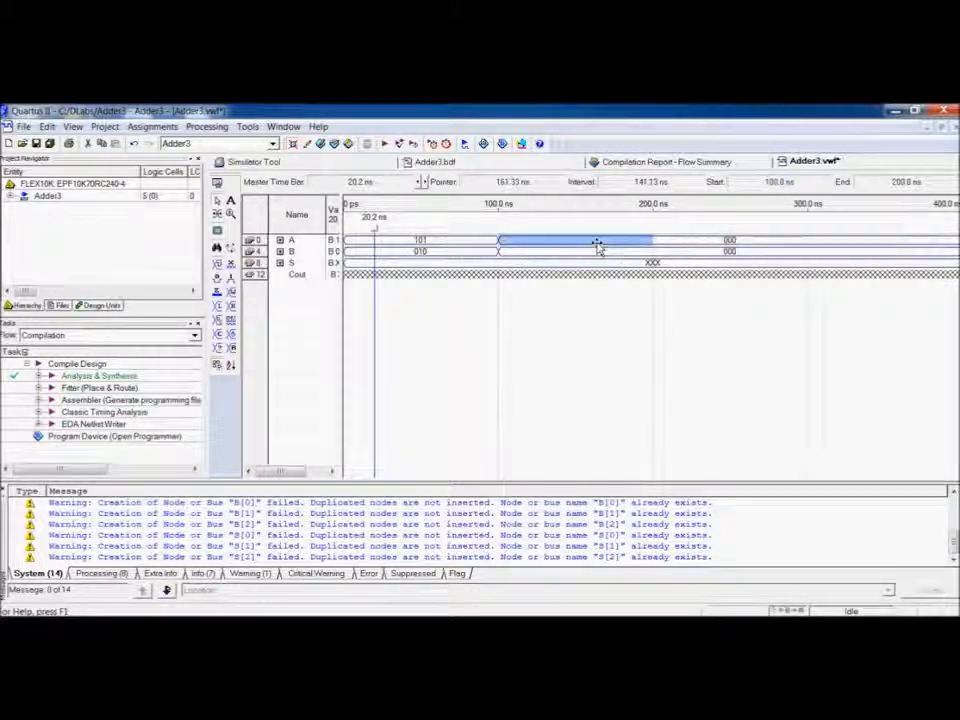
key("ctrl+alt+b")
type("11")
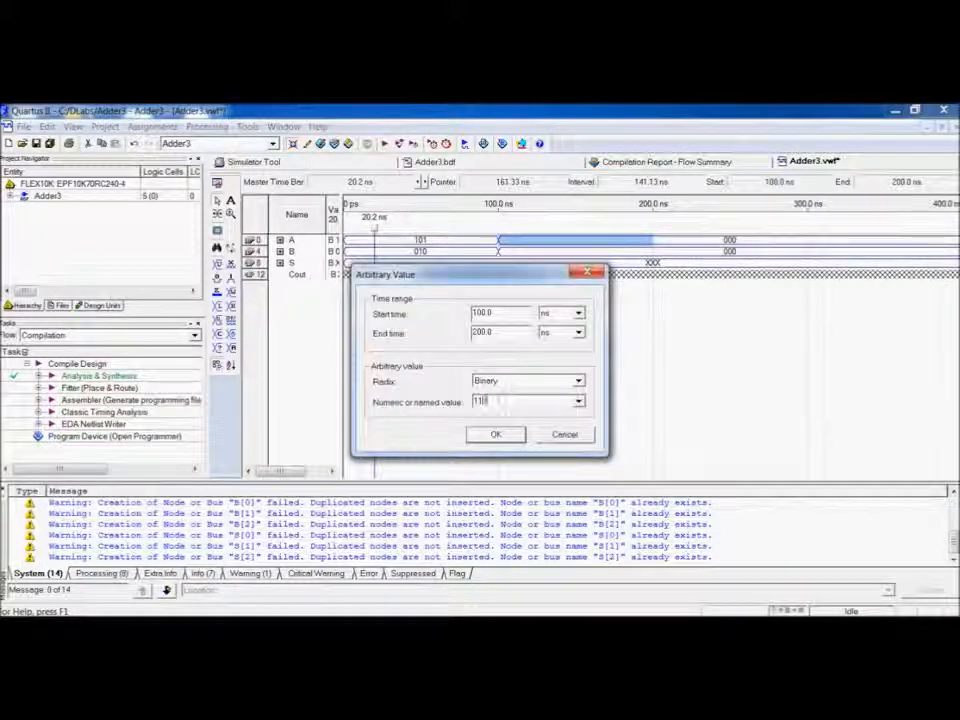
type("0")
key("Return")
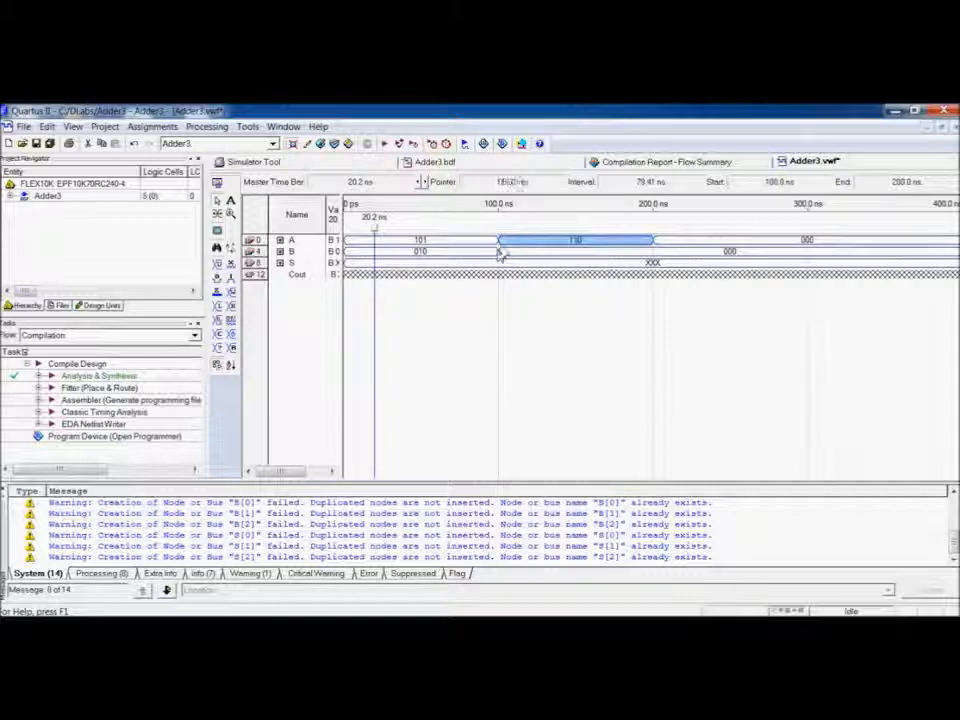
Set input B to binary 011 from 100 to 200 ns.
left_click_drag(502, 253, 618, 262)
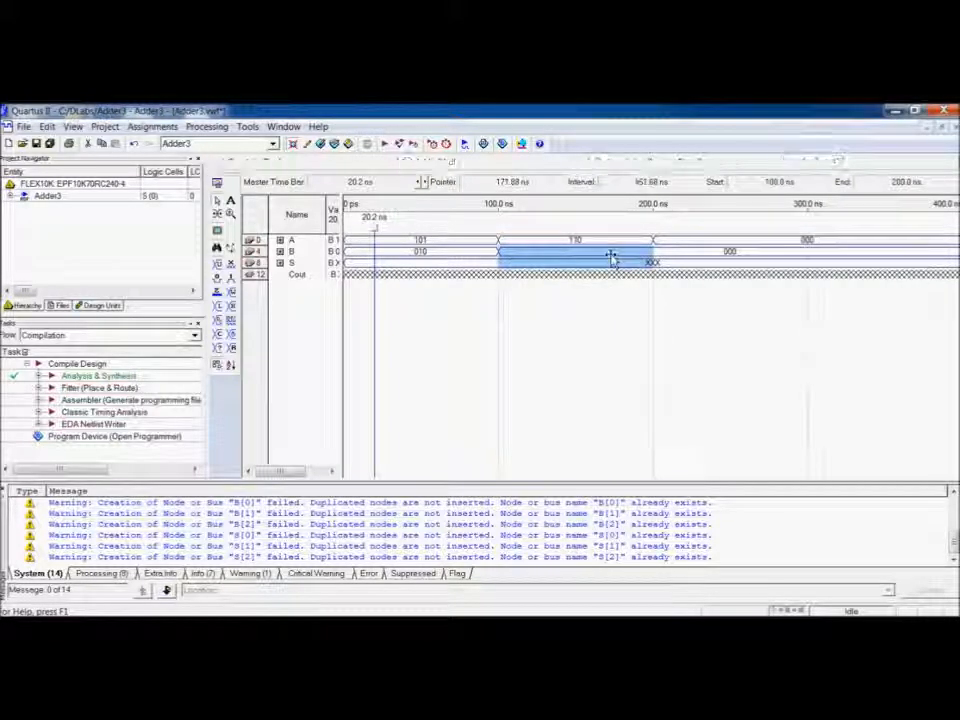
left_click(468, 258)
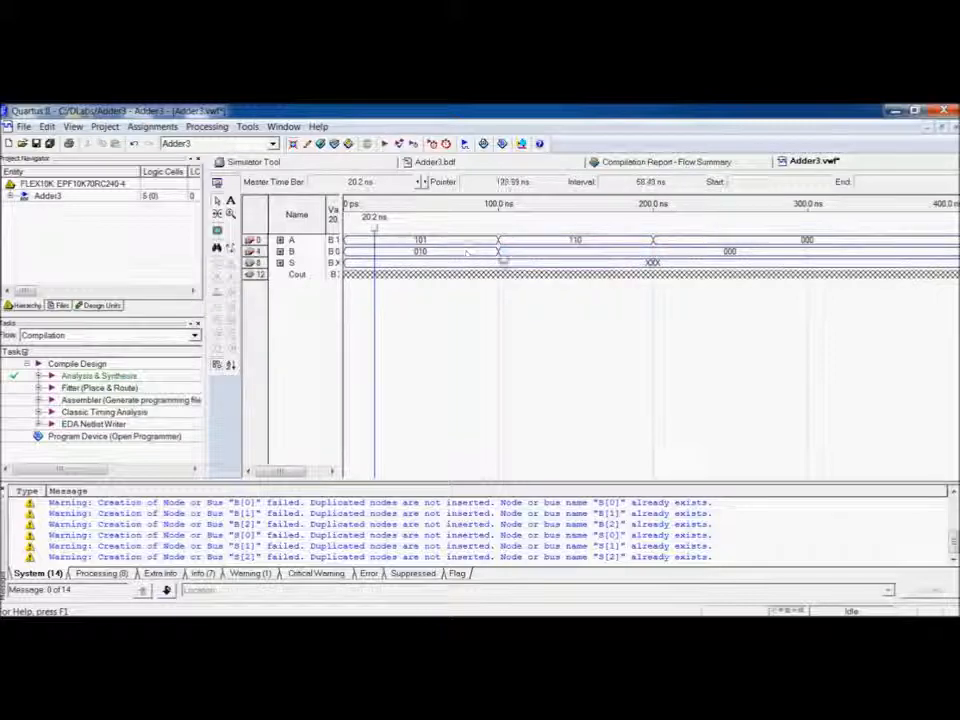
left_click_drag(502, 255, 606, 260)
key("ctrl+alt+b")
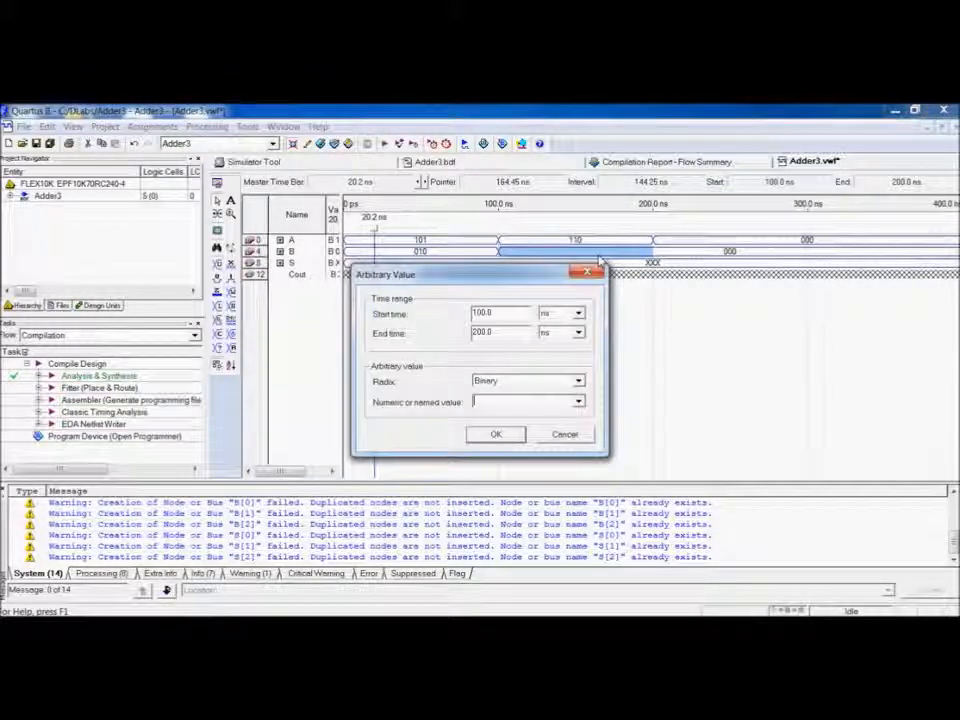
type("011")
key("Return")
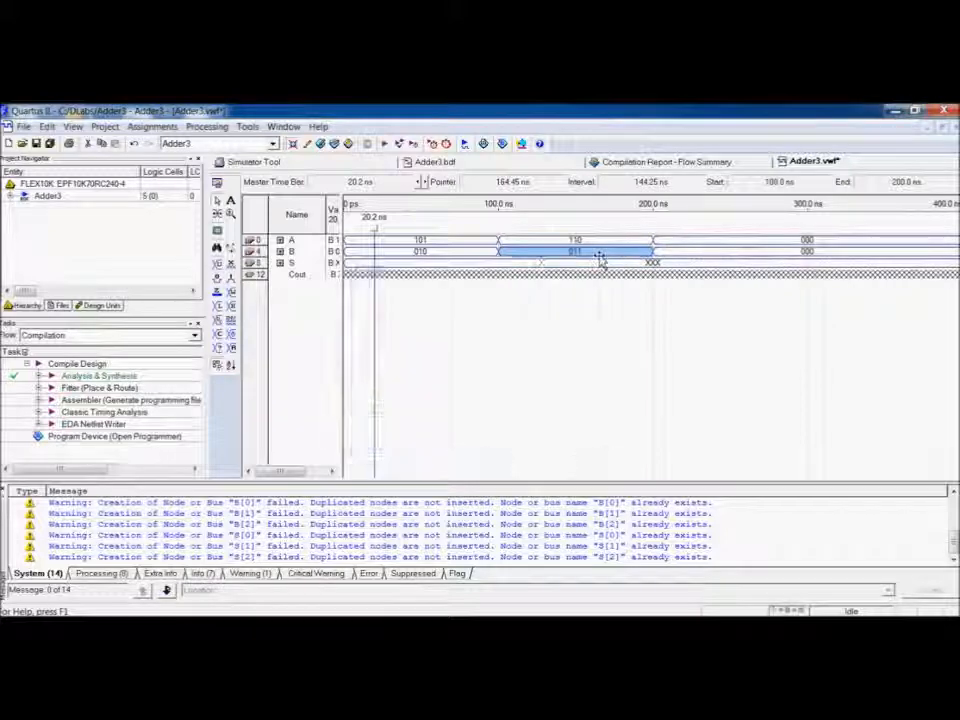
Set input A to binary 111 from 200 to 300 ns.
left_click_drag(656, 244, 765, 250)
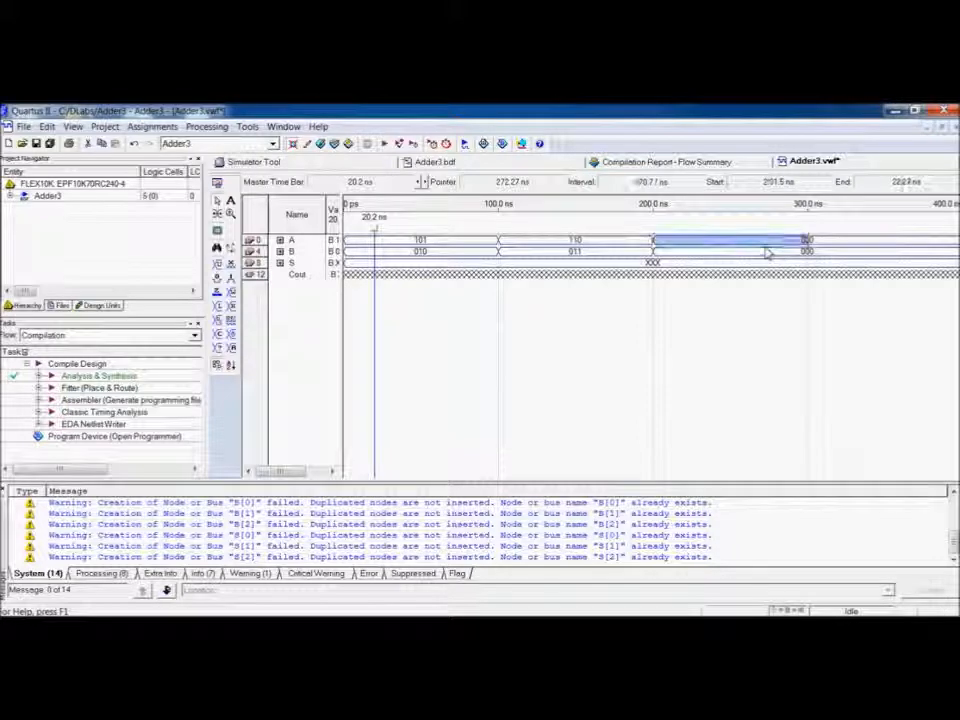
key("ctrl+alt+b")
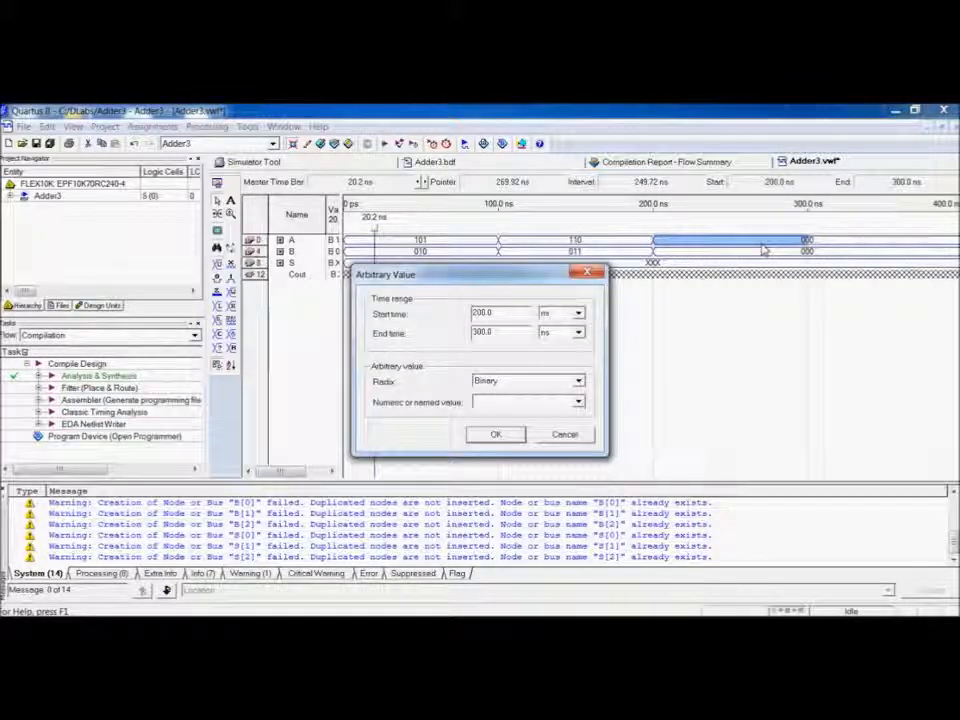
type("111")
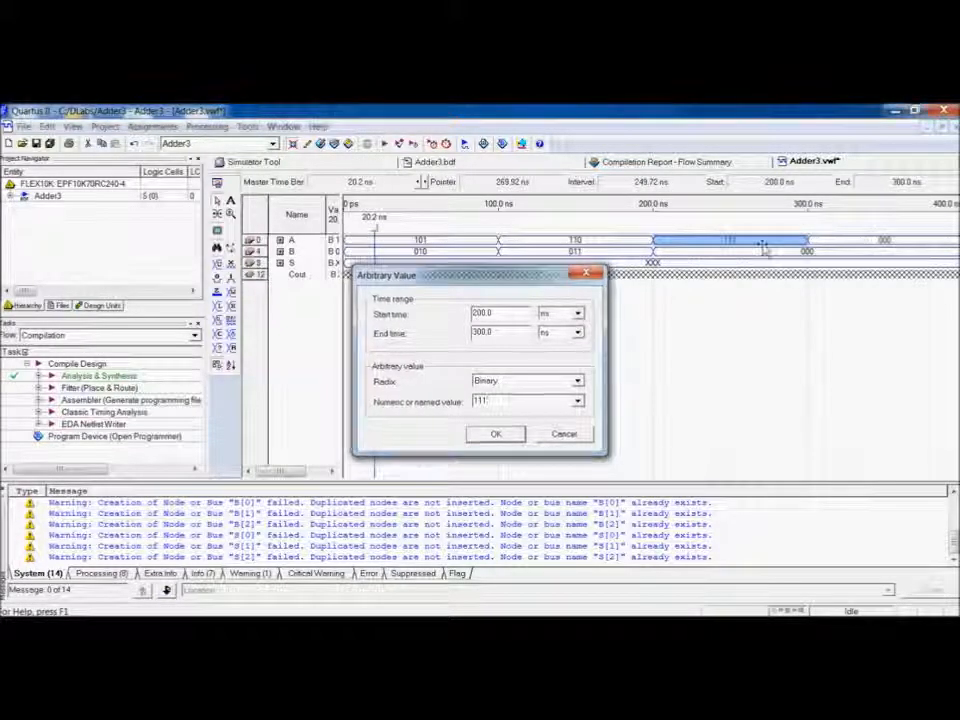
key("Return")
Set input B to binary 111 from 200 to 300 ns.
left_click_drag(658, 252, 772, 263)
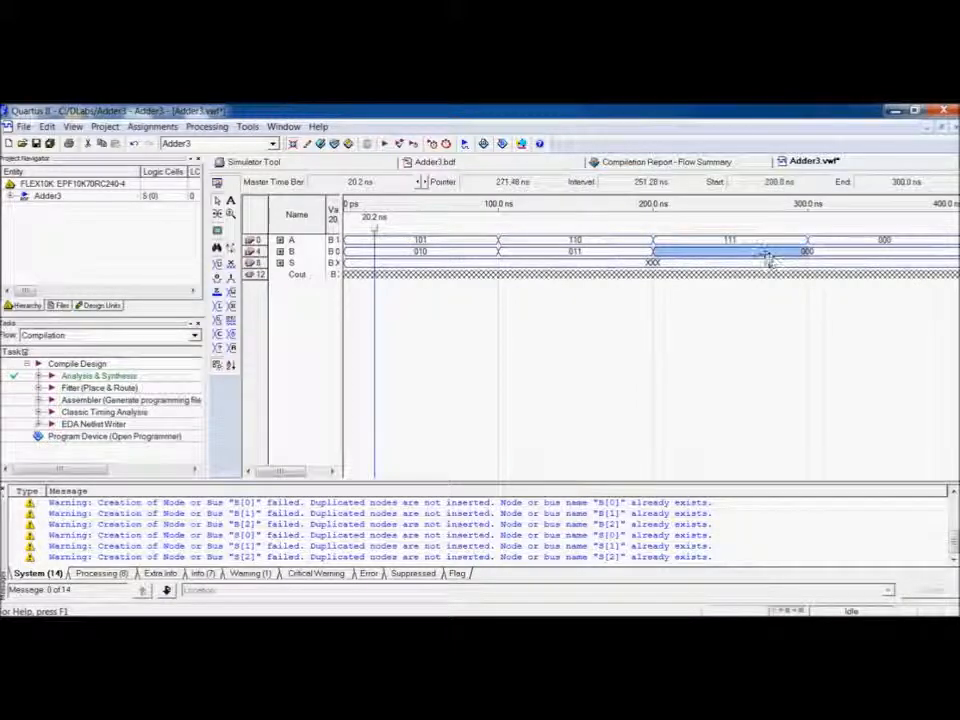
double_click(765, 255)
type("111")
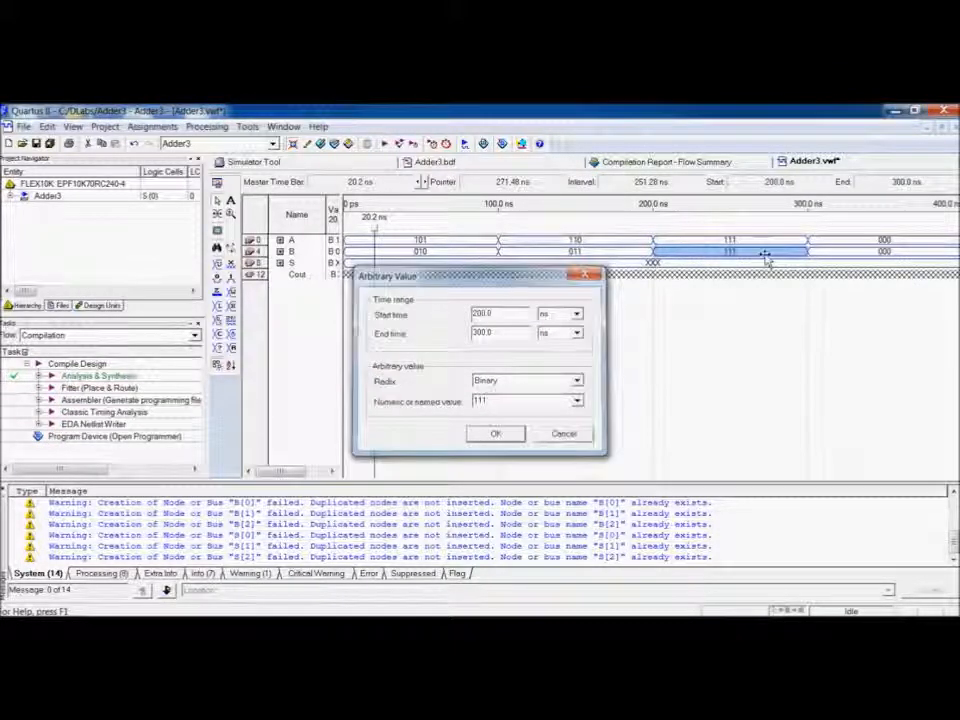
key("Return")
Set input A to binary 101 from 300 to 400 ns and save the waveform file.
left_click_drag(823, 242, 907, 250)
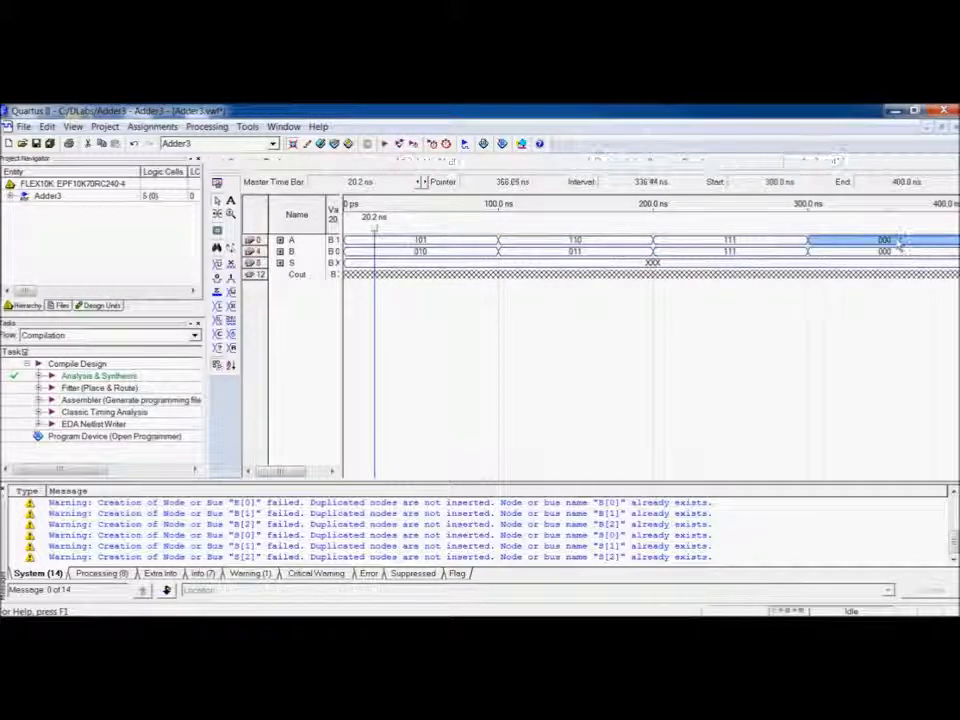
double_click(899, 244)
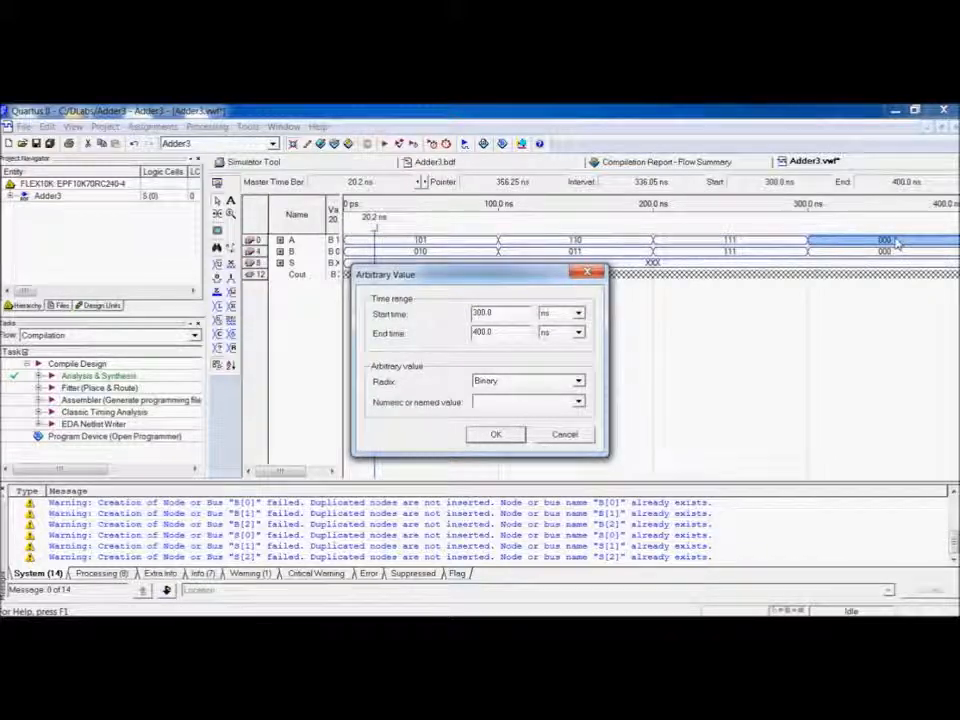
type("10")
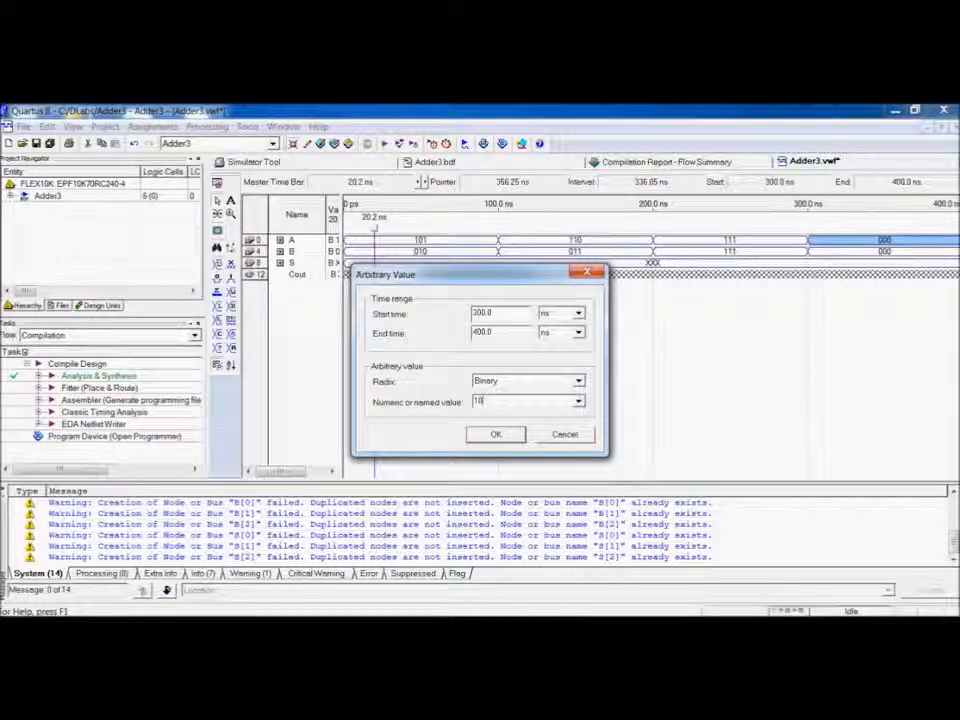
key("Return")
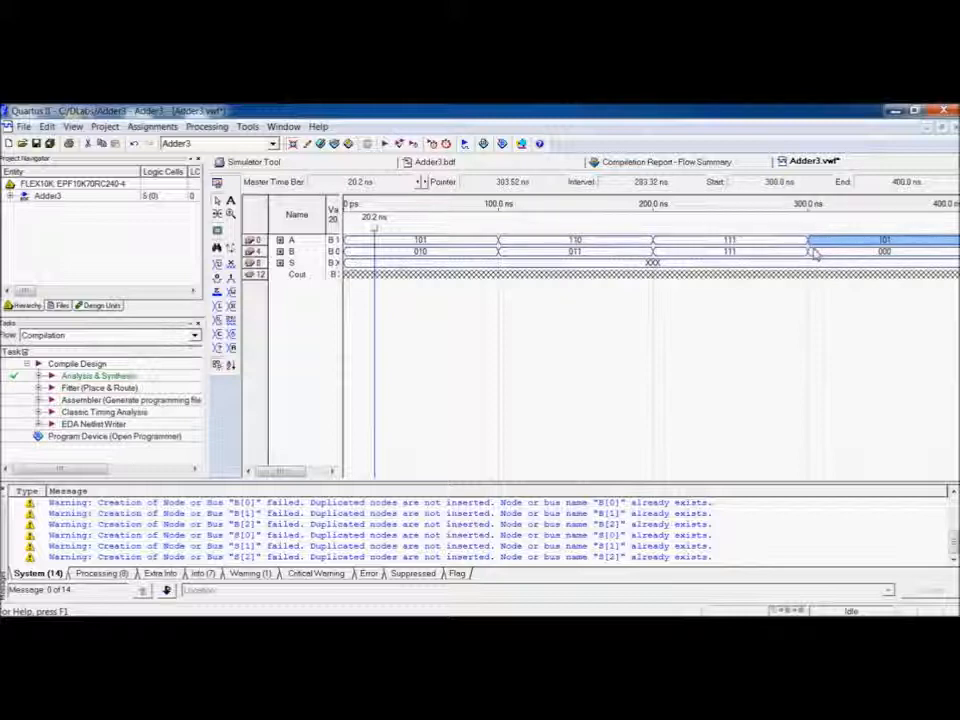
left_click(429, 306)
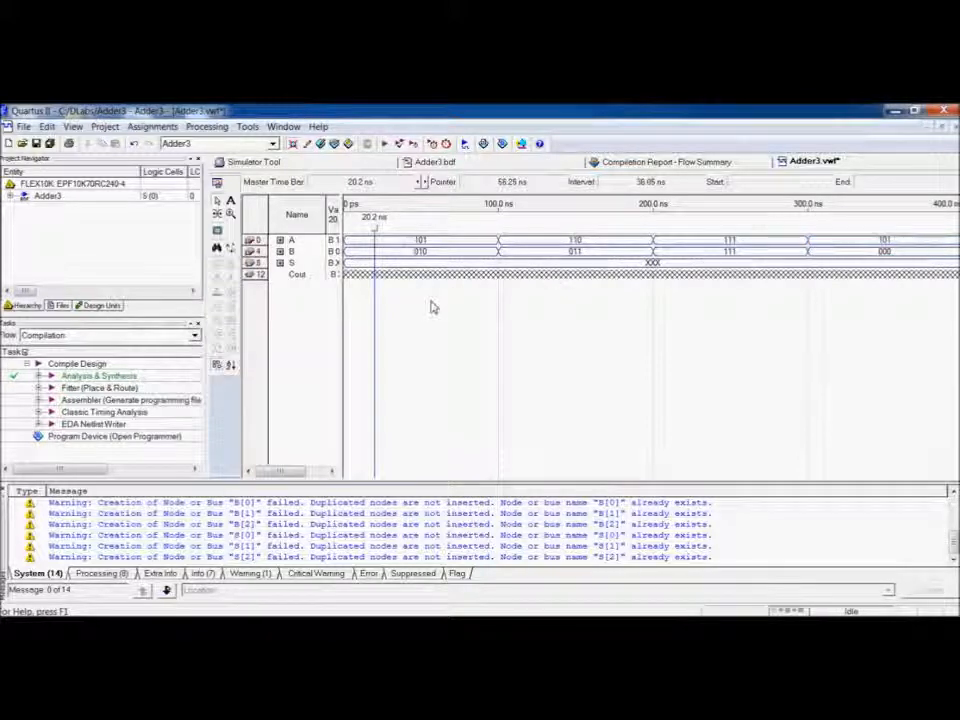
key("ctrl+s")
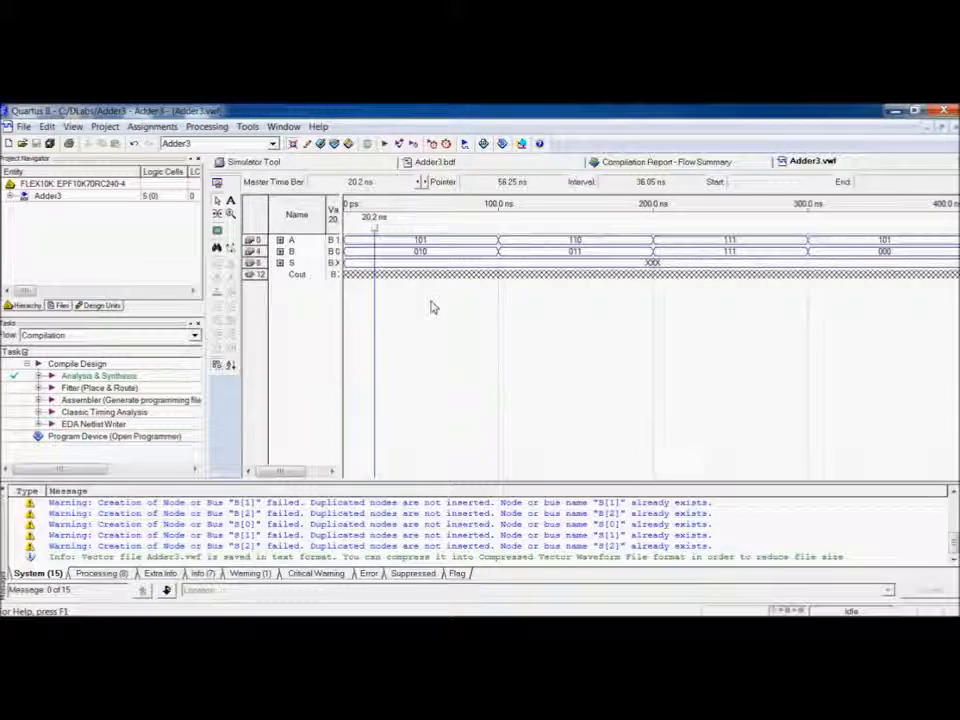
Open the Simulator Tool and select Adder3.vwf as the simulation input in Functional mode.
left_click(207, 126)
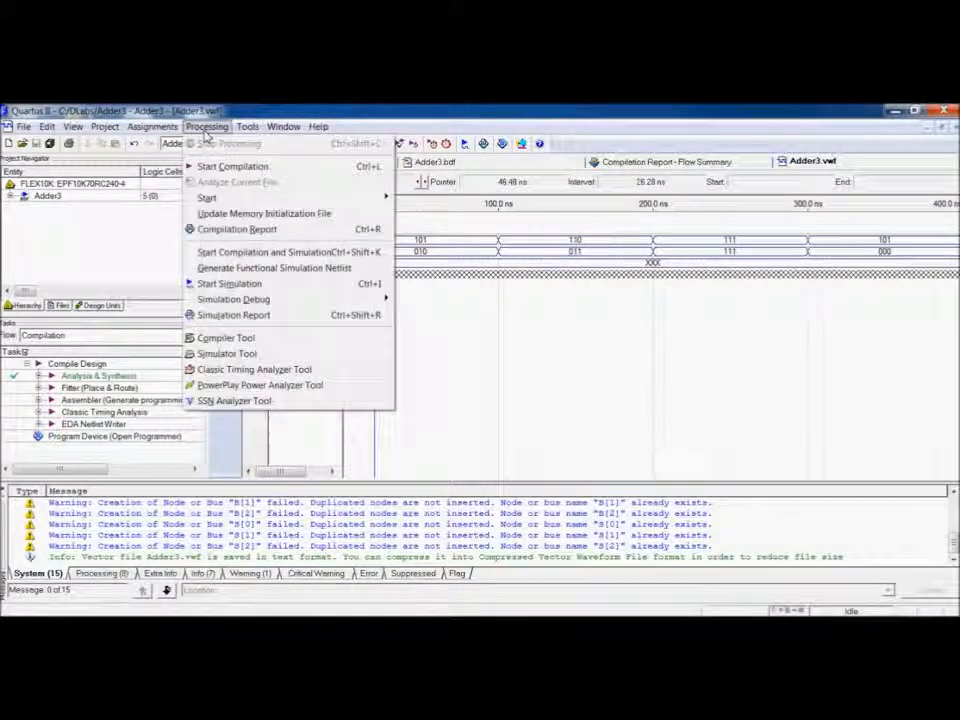
left_click(280, 356)
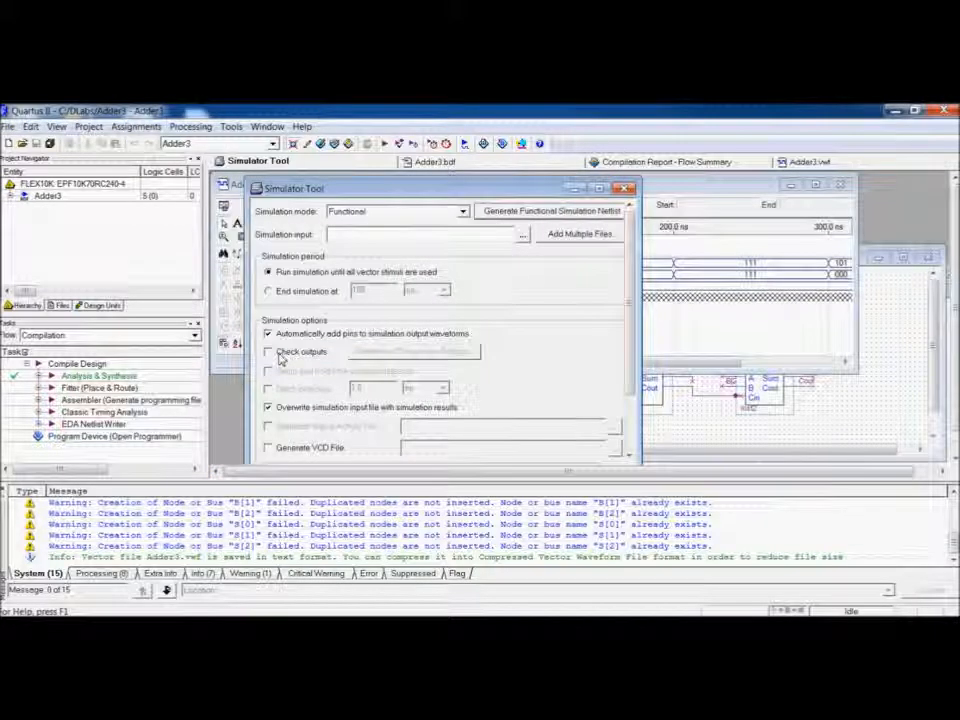
left_click(522, 234)
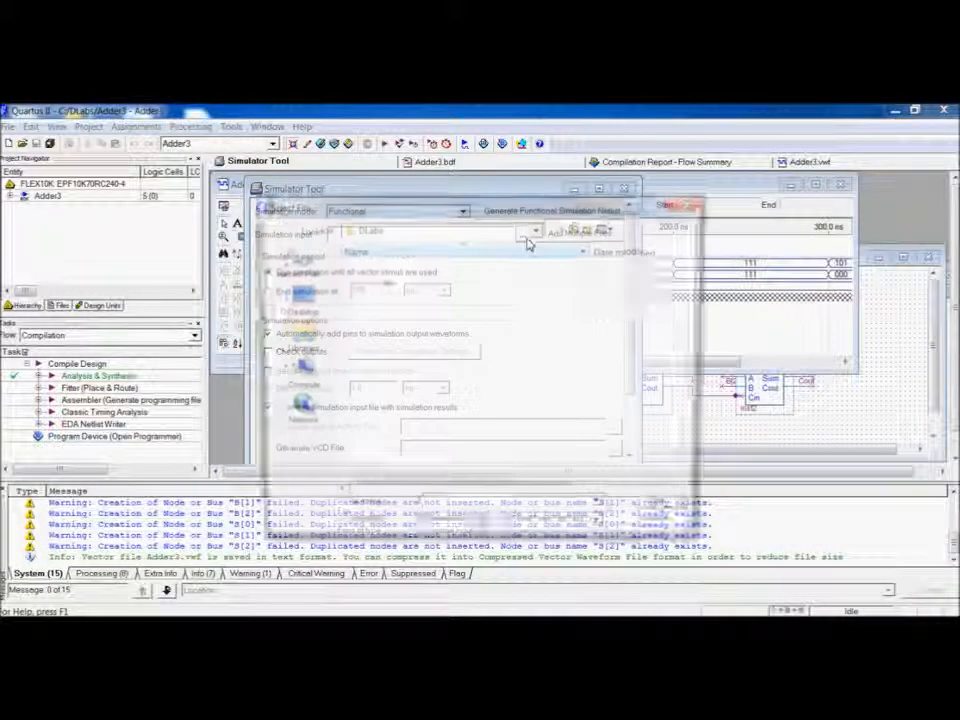
left_click(404, 296)
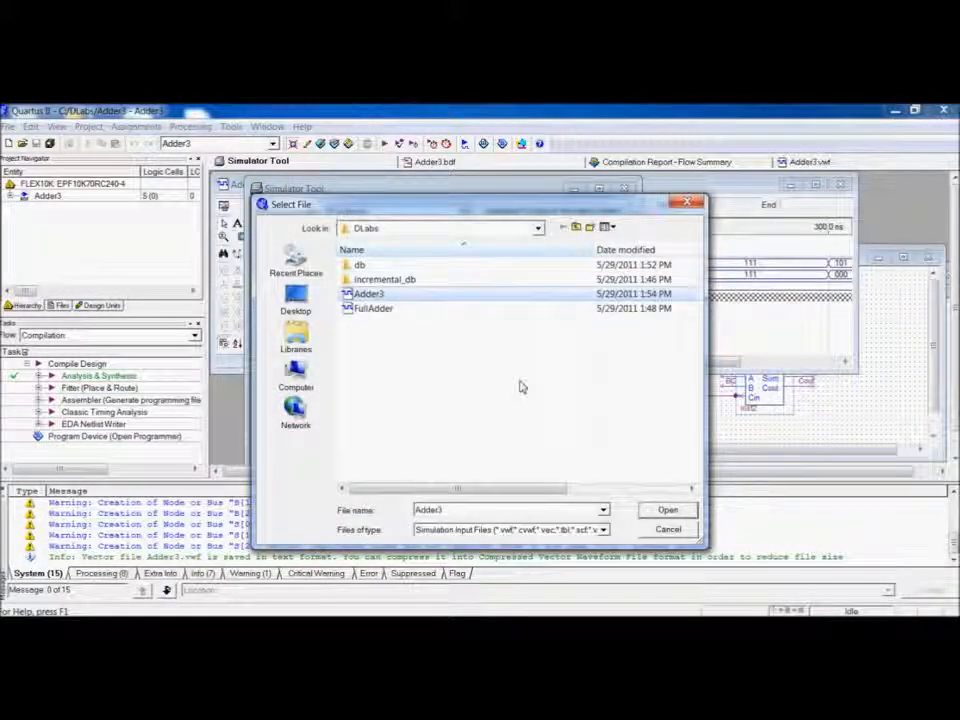
left_click(642, 511)
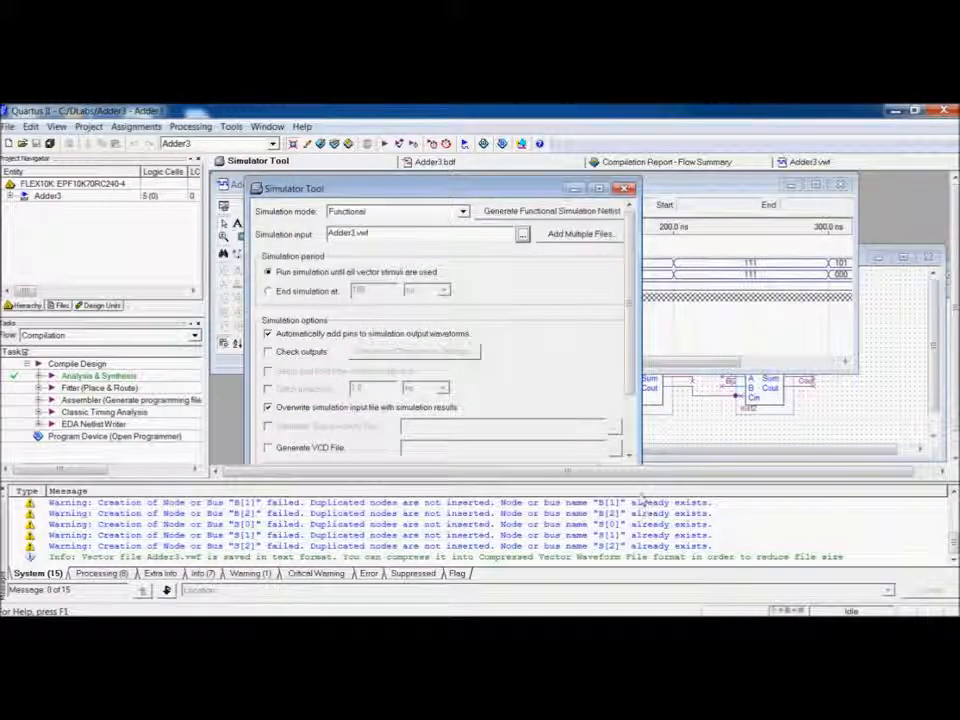
Start the functional simulation and dismiss the completion message.
scroll(632, 352, "down", 1)
scroll(632, 352, "down", 3)
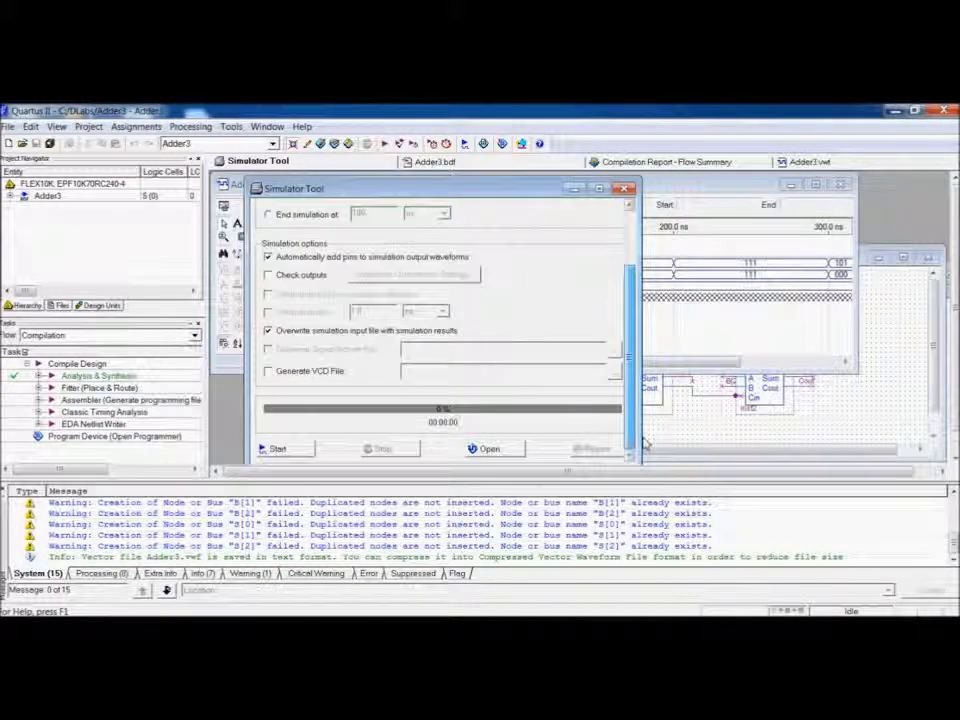
left_click(300, 451)
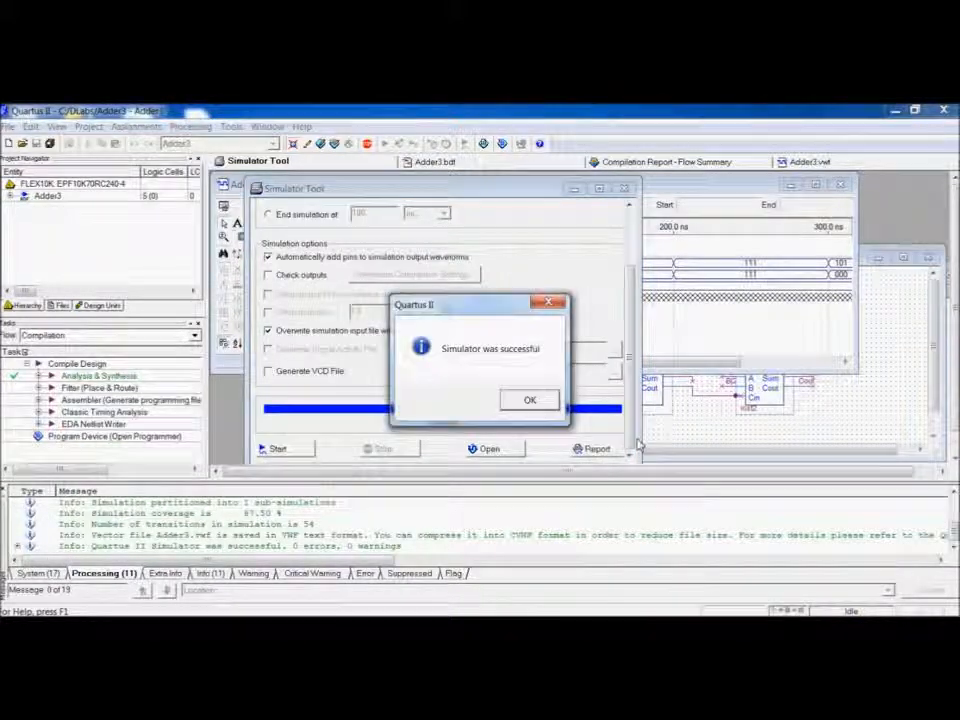
left_click(530, 402)
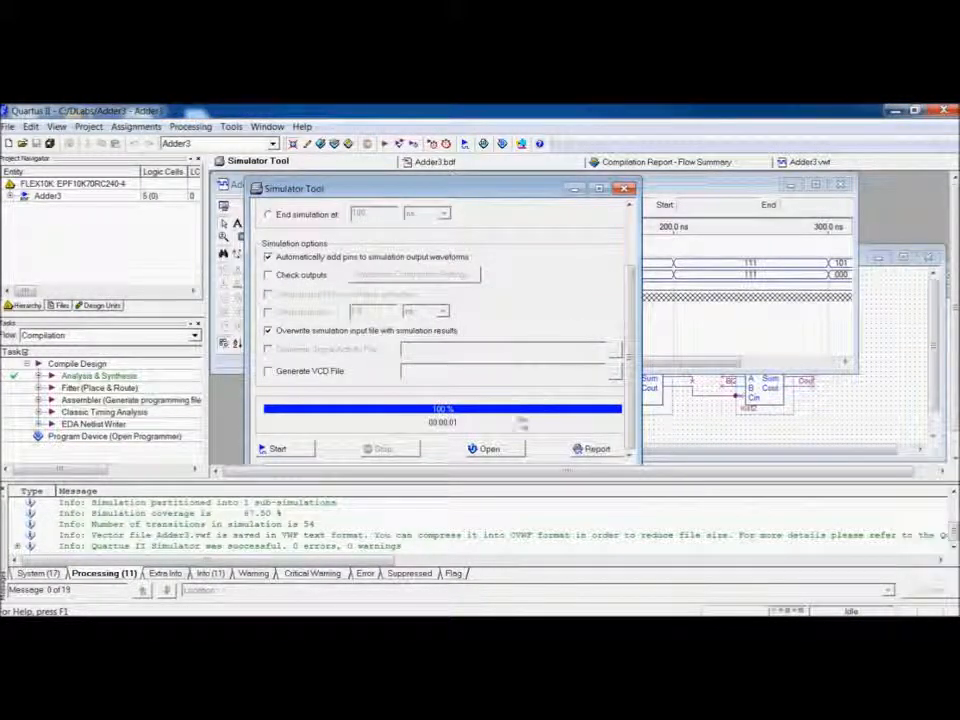
Open the simulation output waveform, reload the changed file, and maximize its window.
left_click(490, 449)
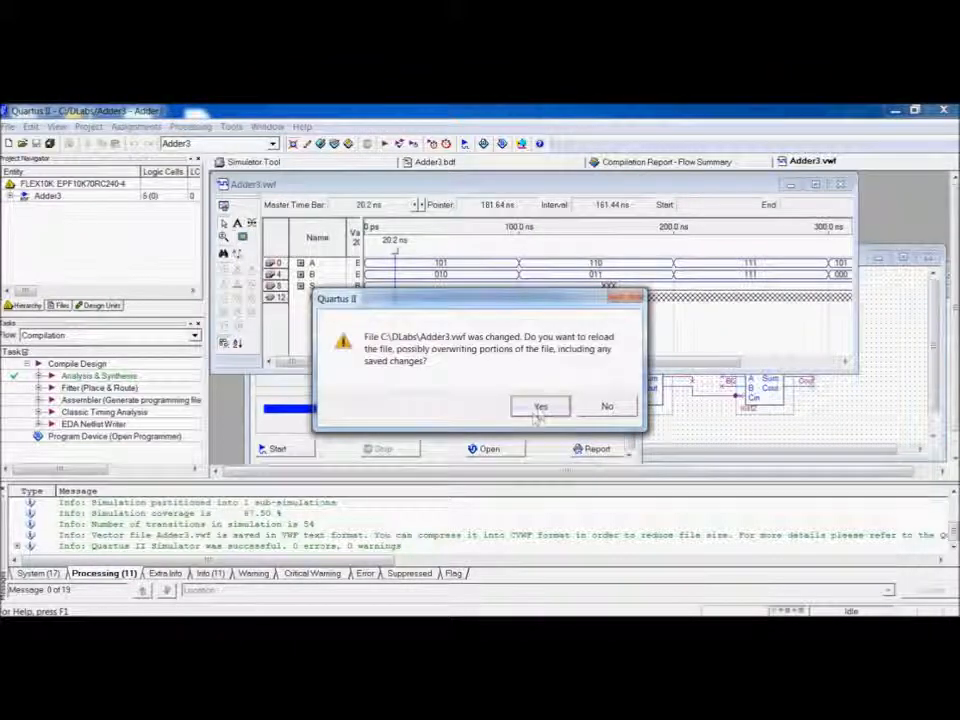
left_click(541, 405)
double_click(579, 183)
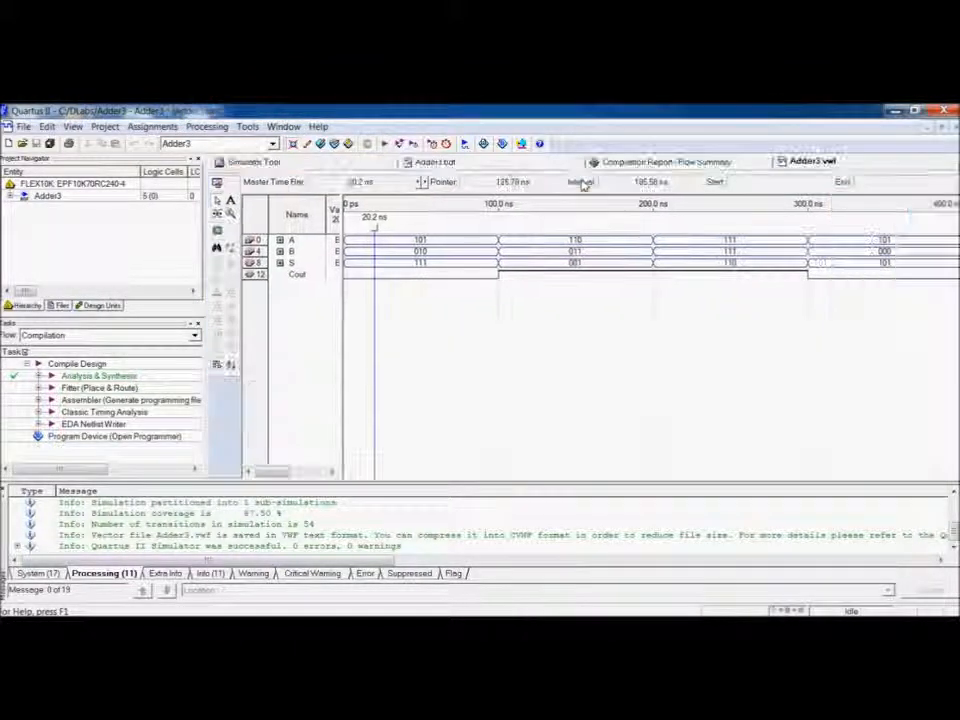